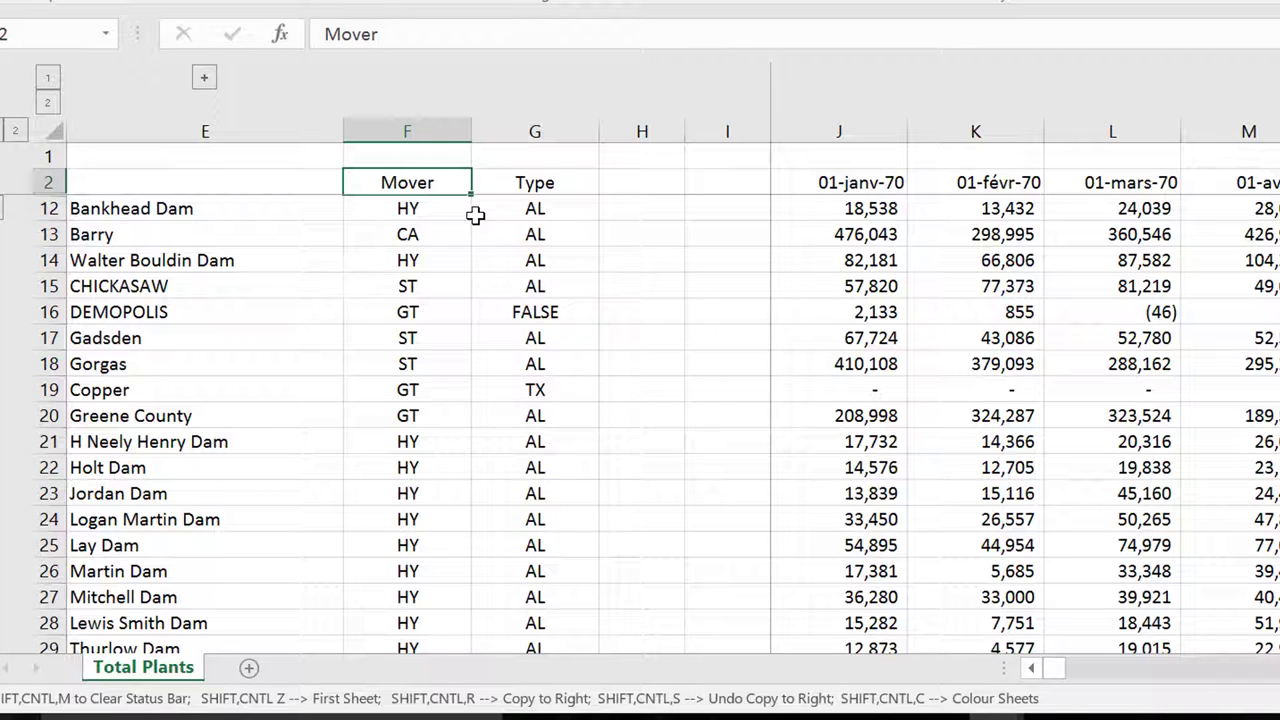
pyautogui.hotkey('ctrl', 'space')
pyautogui.press('Left')
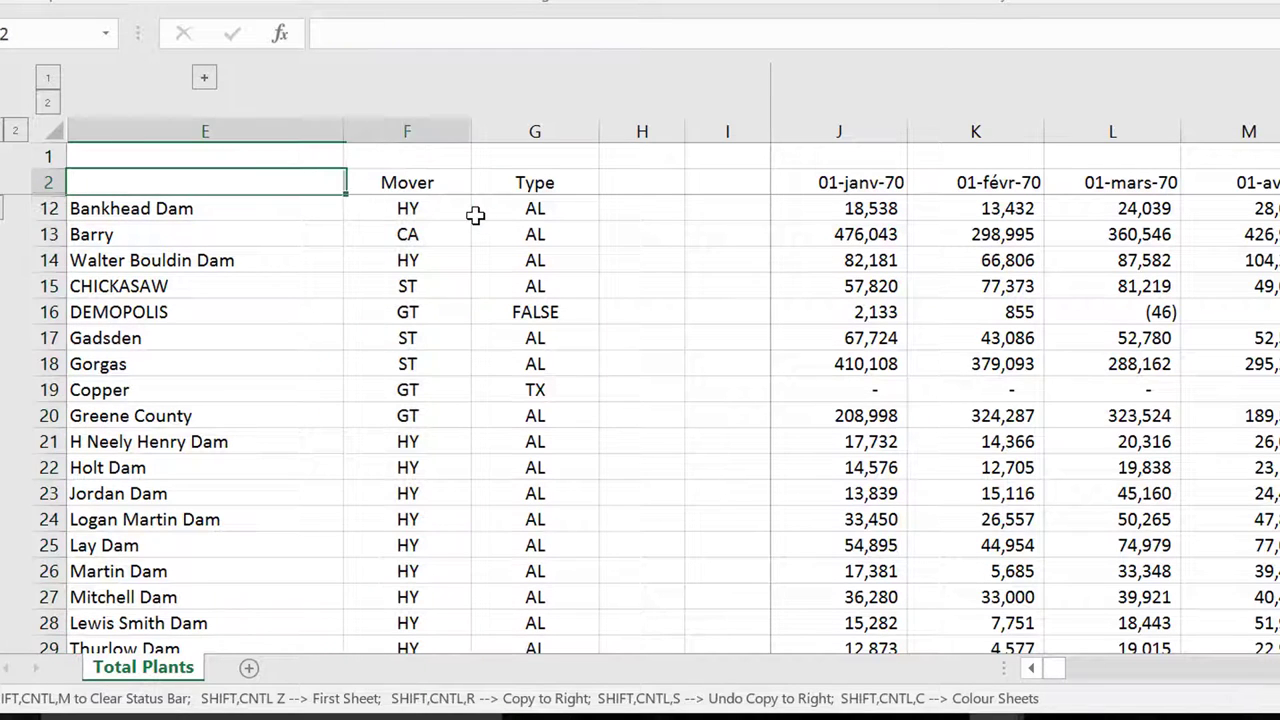
pyautogui.hotkey('shift', 'Right')
pyautogui.hotkey('shift', 'Right')
pyautogui.hotkey('shift', 'Right')
pyautogui.hotkey('shift', 'Right')
pyautogui.hotkey('shift', 'Right')
pyautogui.press('Up')
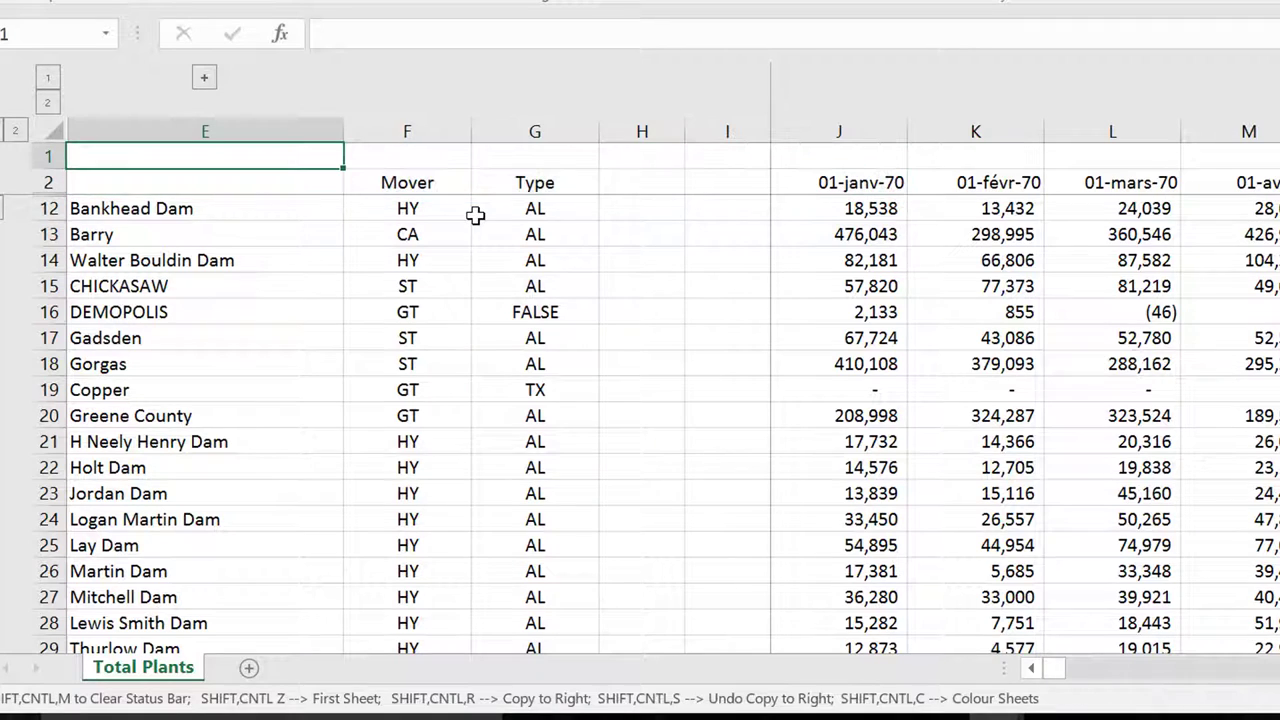
pyautogui.hotkey('shift', 'Down')
pyautogui.hotkey('shift', 'Up')
# Expand the grouped columns A to D and the grouped rows, and delete rows 3 to 11
pyautogui.click(202, 84)
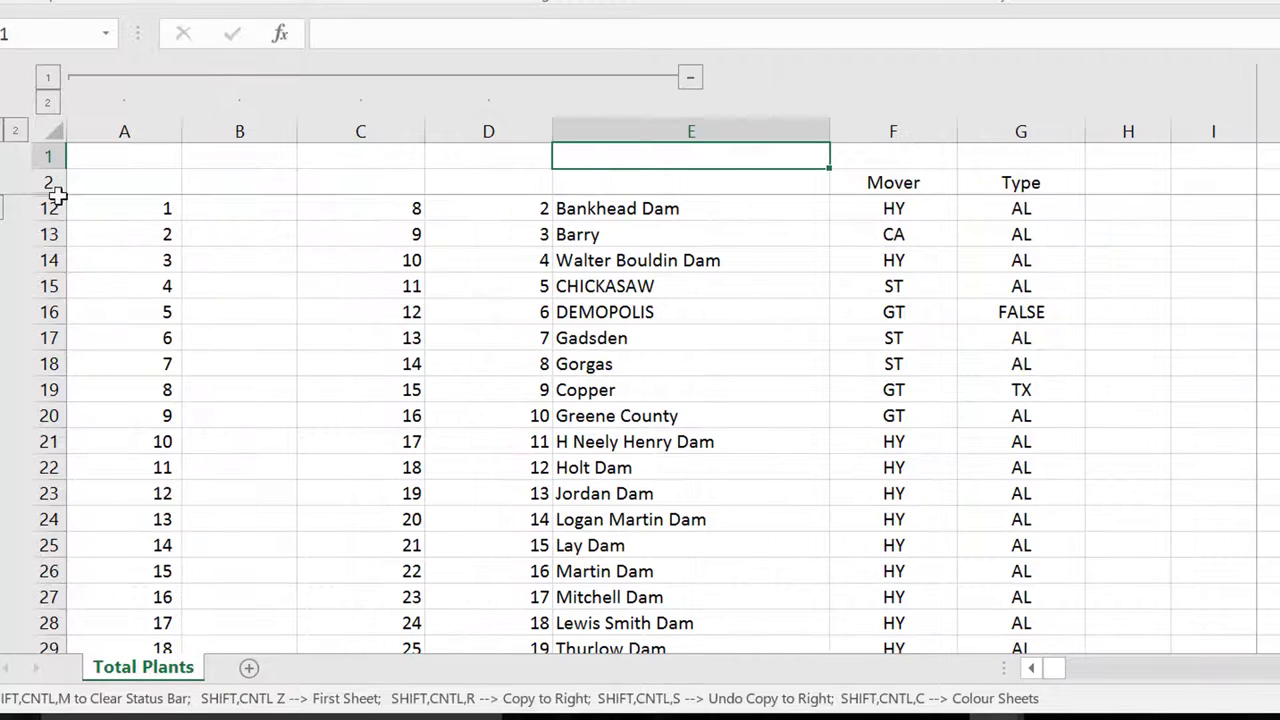
pyautogui.click(4, 208)
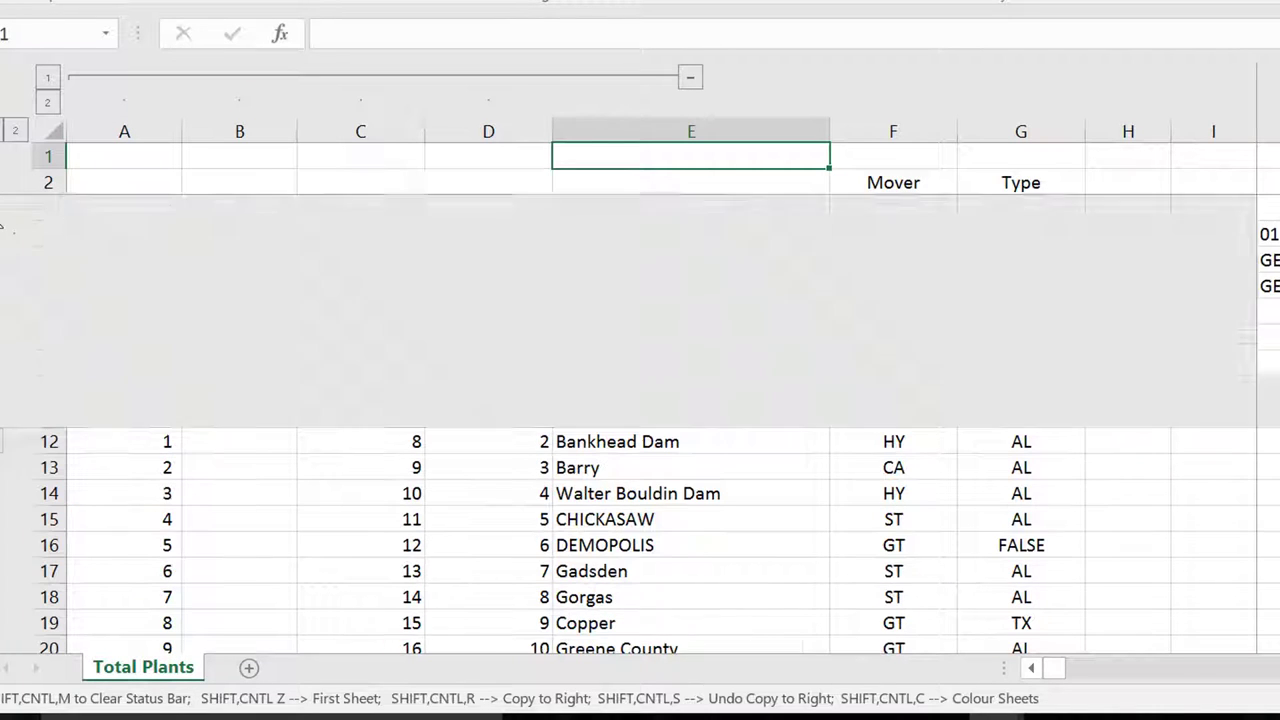
pyautogui.click(290, 318)
pyautogui.press('Up')
pyautogui.press('Up')
pyautogui.press('Up')
pyautogui.press('Up')
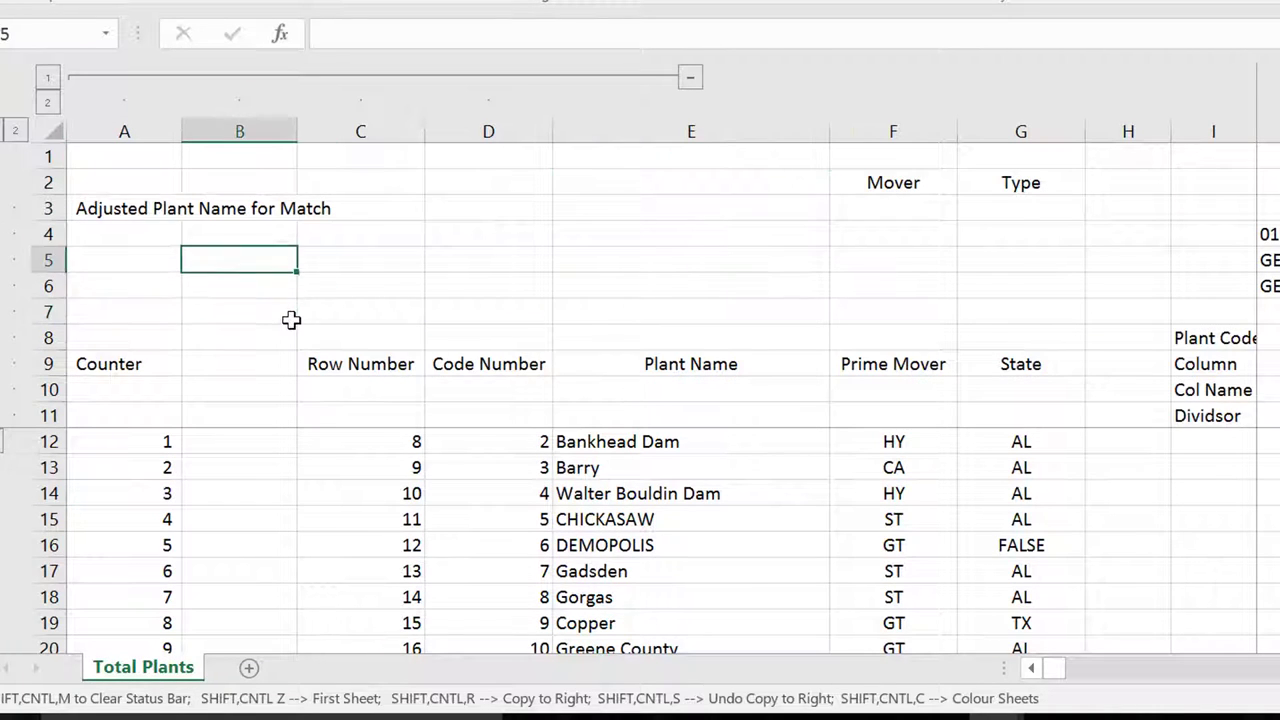
pyautogui.press('Left')
pyautogui.hotkey('shift', 'space')
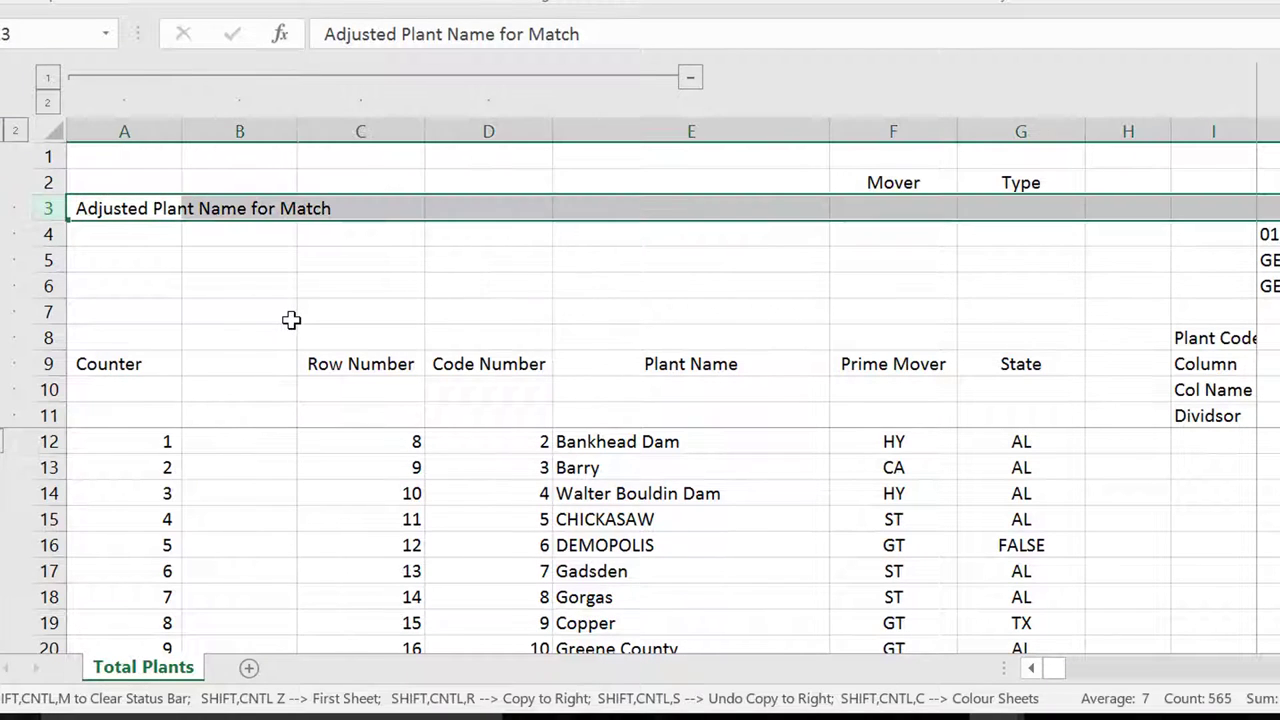
pyautogui.hotkey('shift', 'Down')
pyautogui.hotkey('shift', 'Down')
pyautogui.hotkey('shift', 'Down')
pyautogui.hotkey('shift', 'Down')
pyautogui.hotkey('shift', 'Down')
pyautogui.hotkey('shift', 'Down')
pyautogui.hotkey('shift', 'Down')
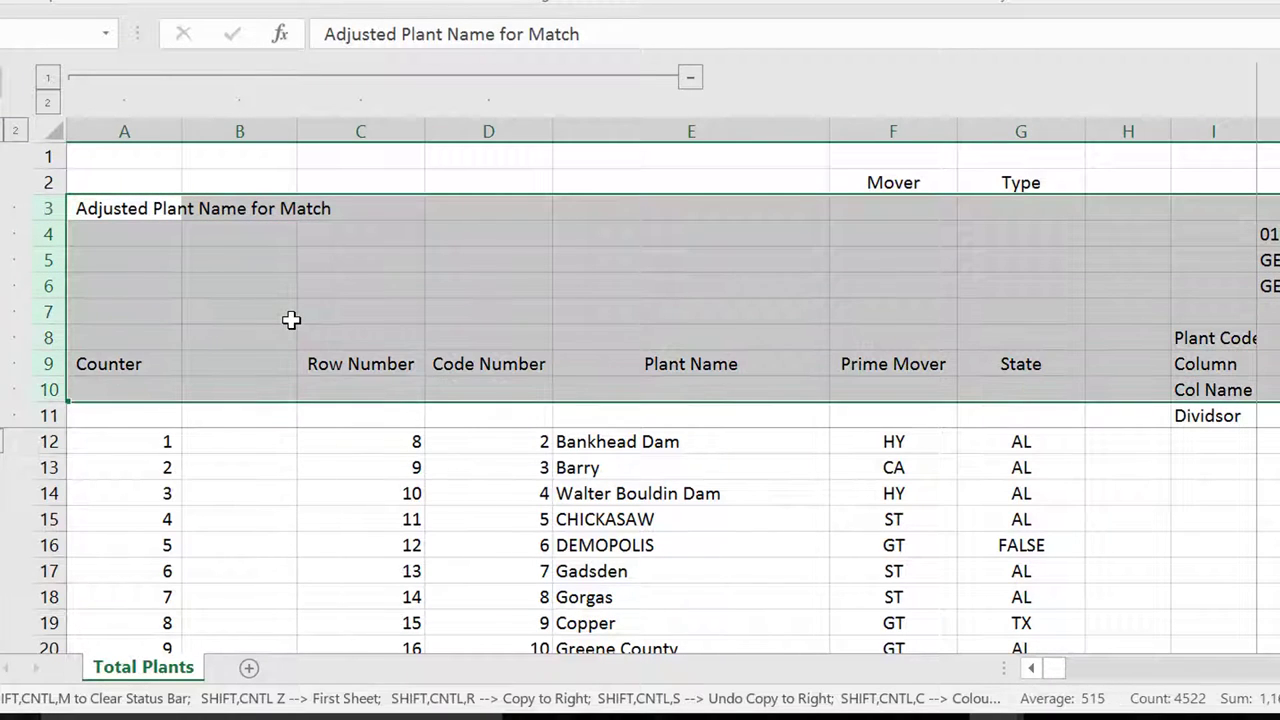
pyautogui.hotkey('shift', 'Down')
pyautogui.hotkey('ctrl', '-')
# Delete the empty row above the header row so the headers become the first row
pyautogui.press('Up')
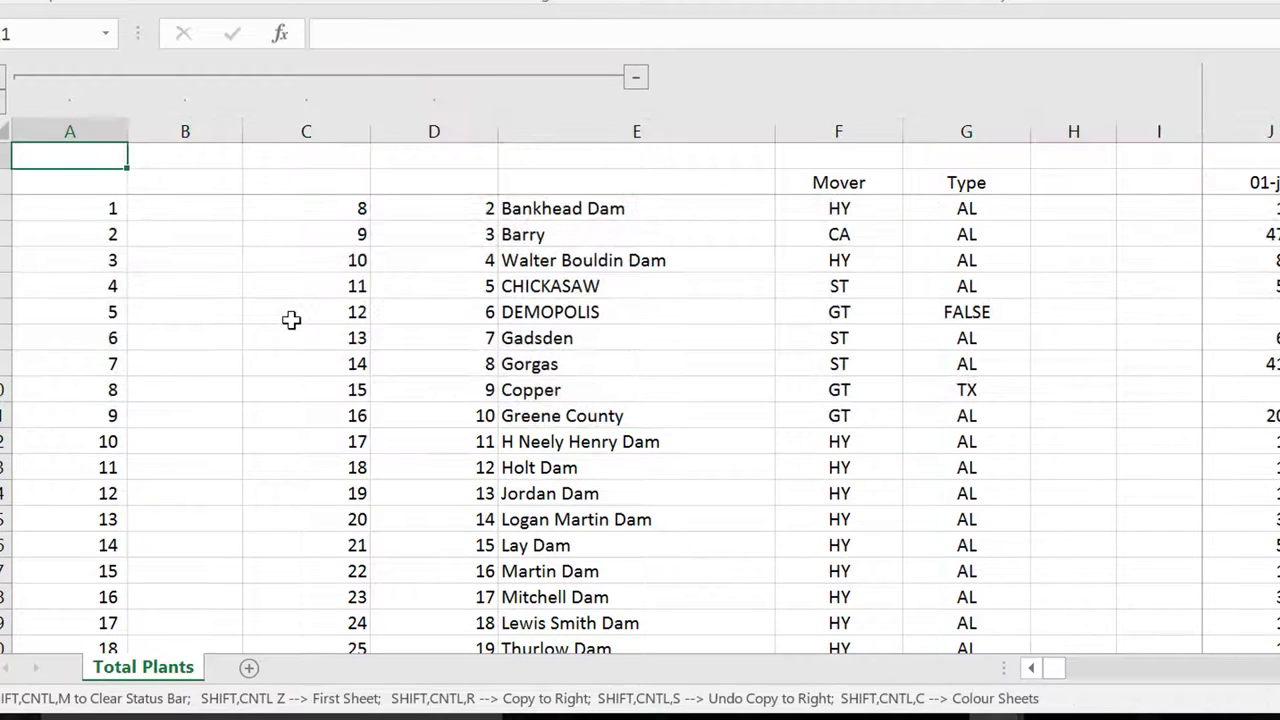
pyautogui.hotkey('shift', 'space')
pyautogui.hotkey('ctrl', '-')
pyautogui.press('Down')
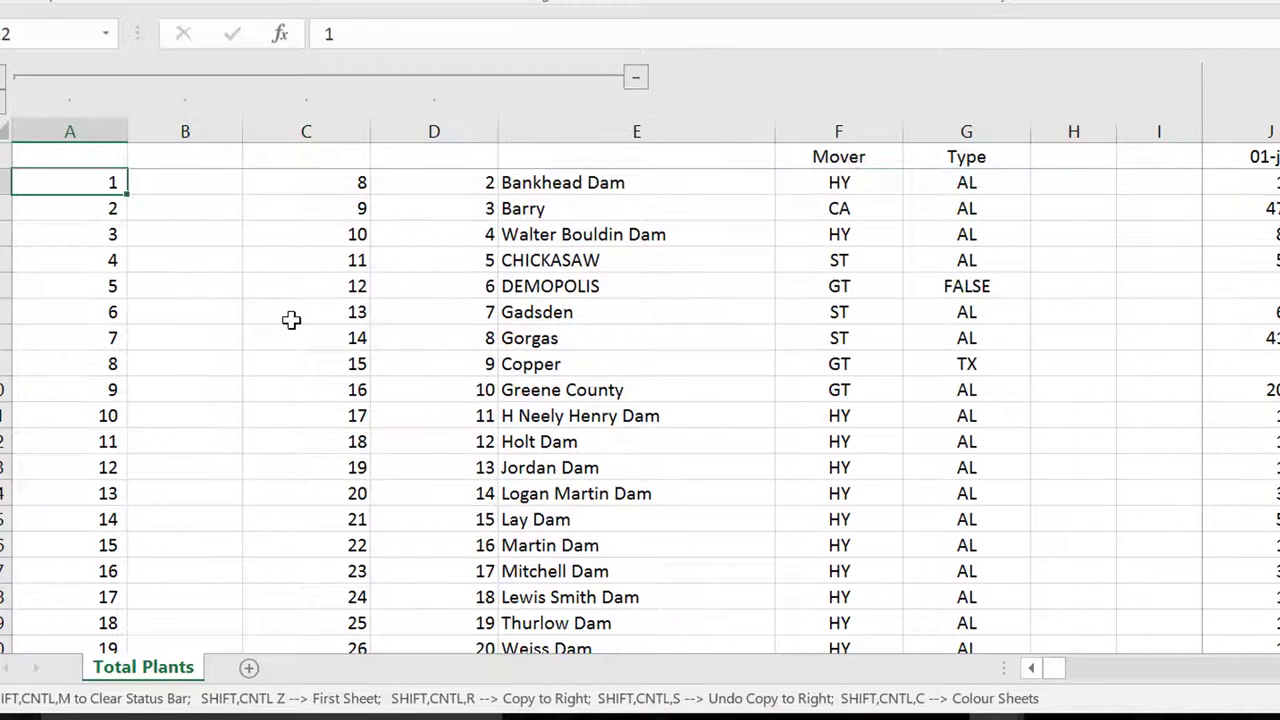
# Enter the header "Name" in the first row above the plant names in column E
pyautogui.press('Right')
pyautogui.press('Up')
pyautogui.press('Left')
pyautogui.press('Right')
pyautogui.press('Right')
pyautogui.press('Right')
pyautogui.press('Right')
pyautogui.write('Nm')
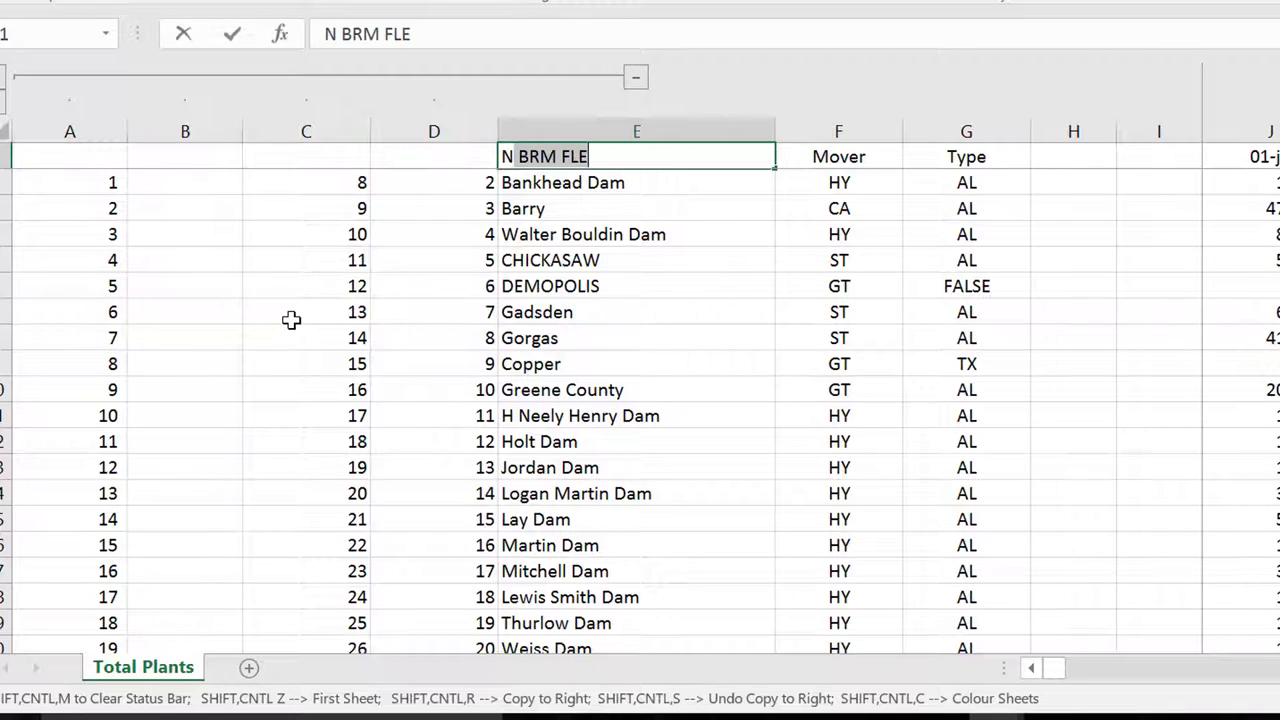
pyautogui.press('BackSpace')
pyautogui.write('ame')
pyautogui.press('Return')
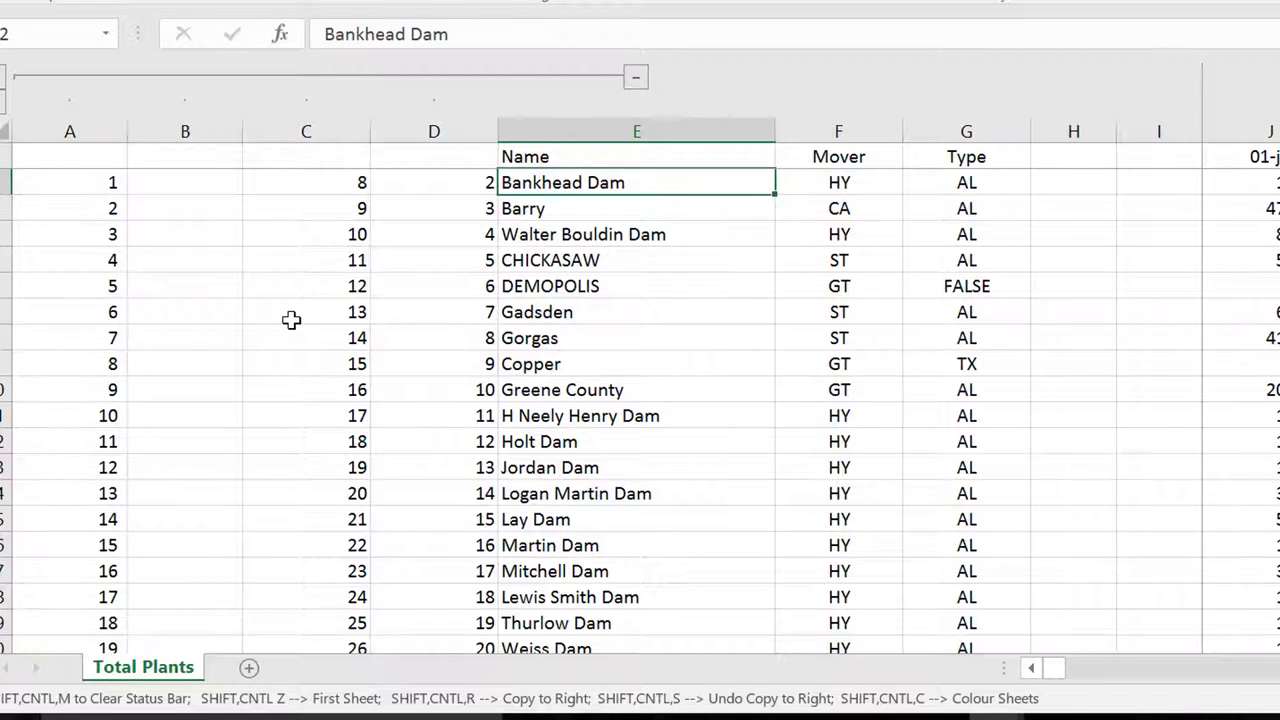
# Delete columns A to C in front of the plant code column
pyautogui.press('Left')
pyautogui.press('Left')
pyautogui.press('Left')
pyautogui.press('Left')
pyautogui.hotkey('ctrl', 'space')
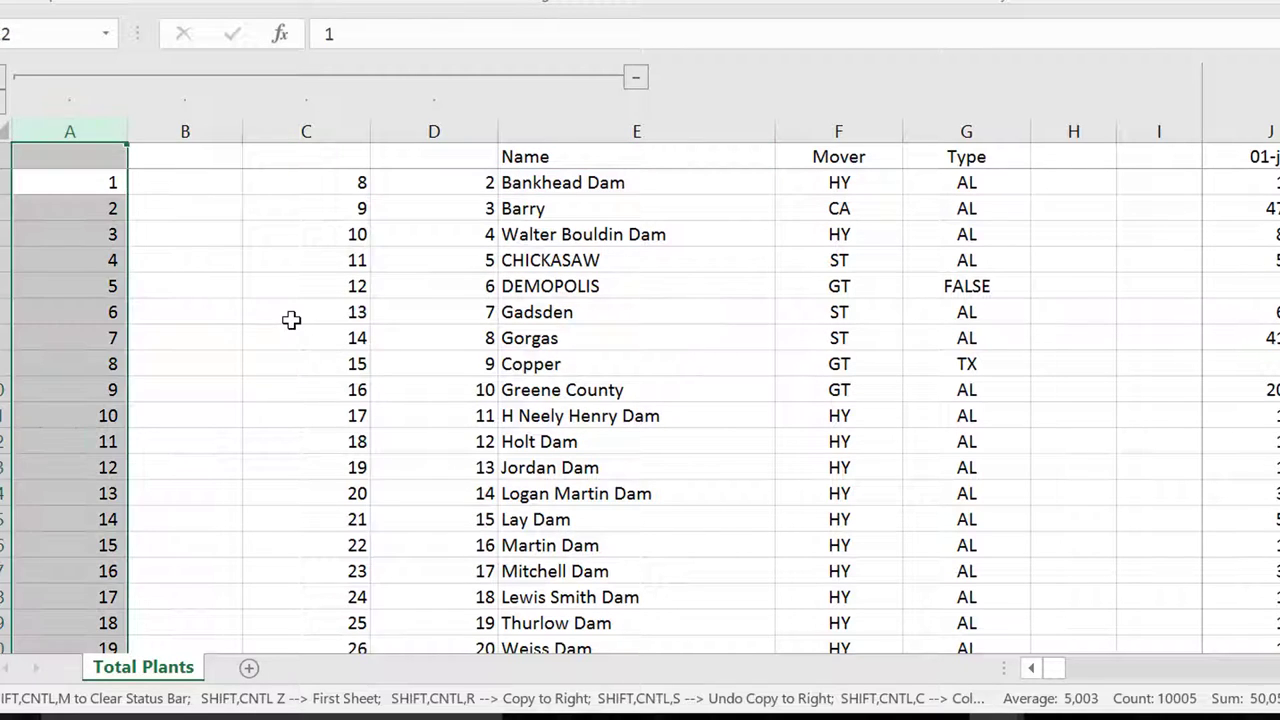
pyautogui.hotkey('shift', 'Right')
pyautogui.hotkey('shift', 'Right')
pyautogui.hotkey('ctrl', '-')
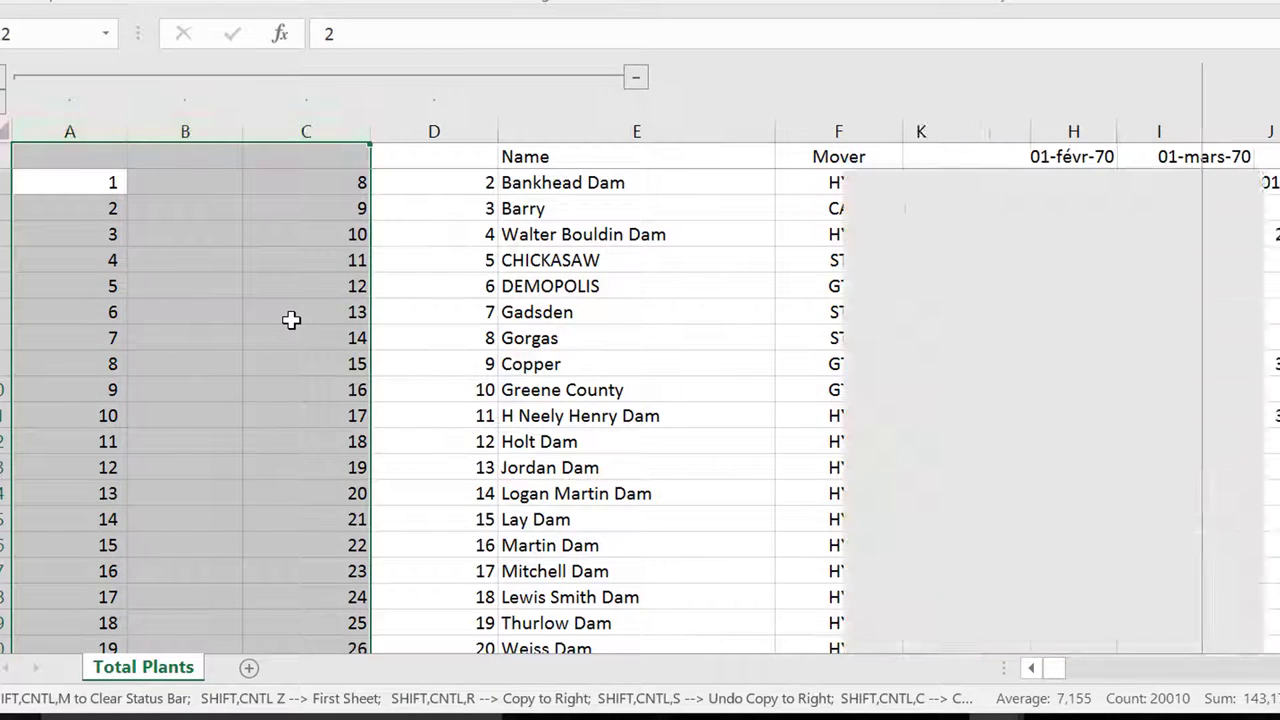
# Enter the header "Code" in cell A1 above the plant code numbers
pyautogui.press('Up')
pyautogui.write('Code')
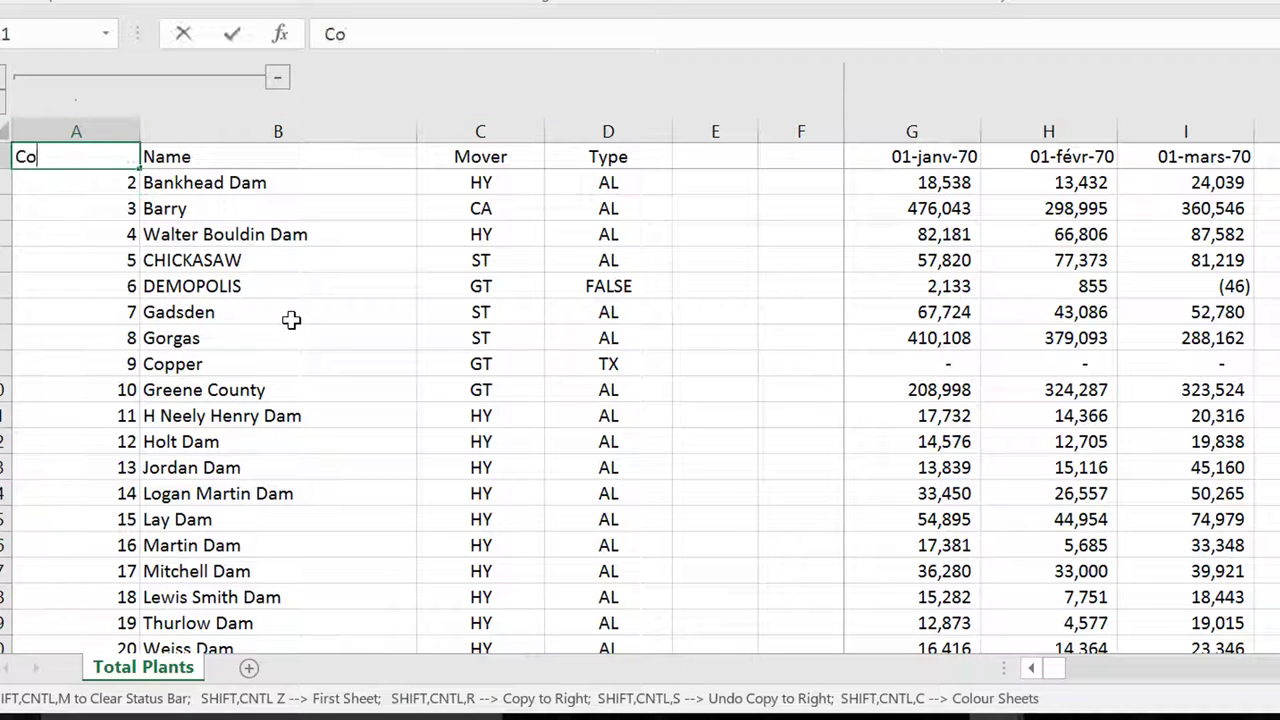
pyautogui.press('Return')
# Sort the entire plant table by Mover values from A to Z, treating the first row as headers
pyautogui.press('Up')
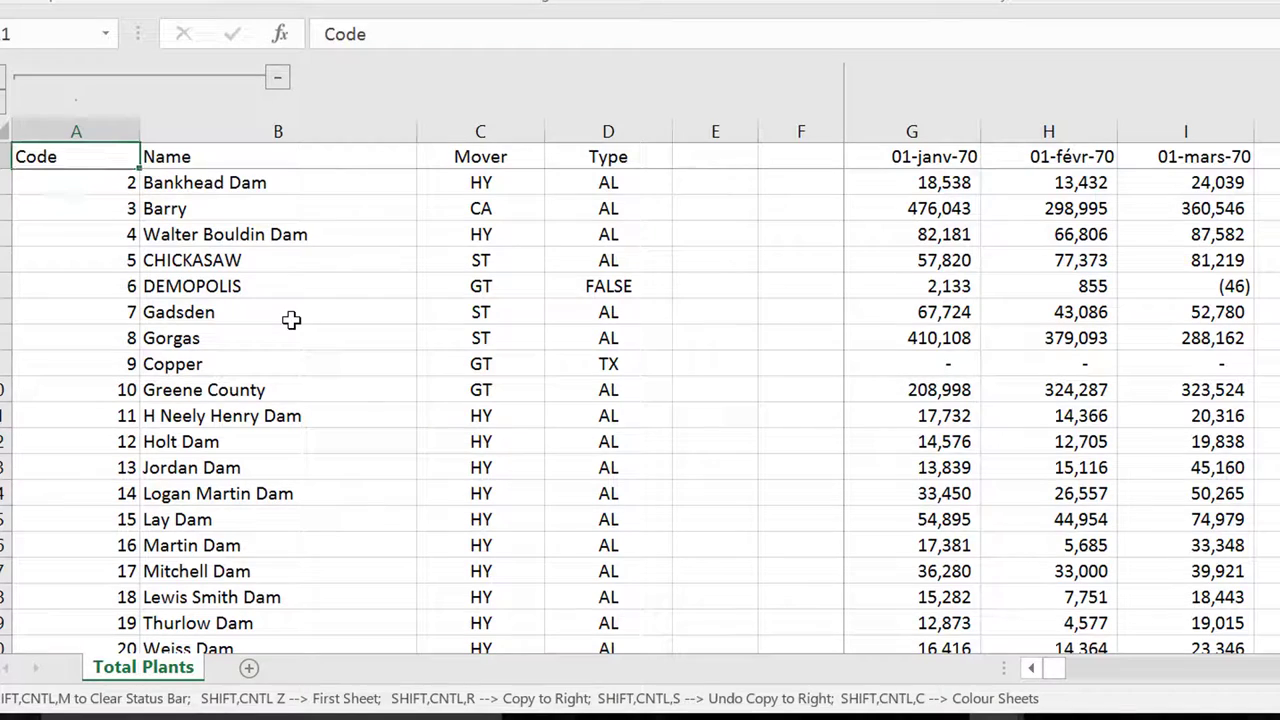
pyautogui.hotkey('ctrl', 'shift', 'Right')
pyautogui.hotkey('ctrl', 'shift', 'Right')
pyautogui.hotkey('ctrl', 'shift', 'Right')
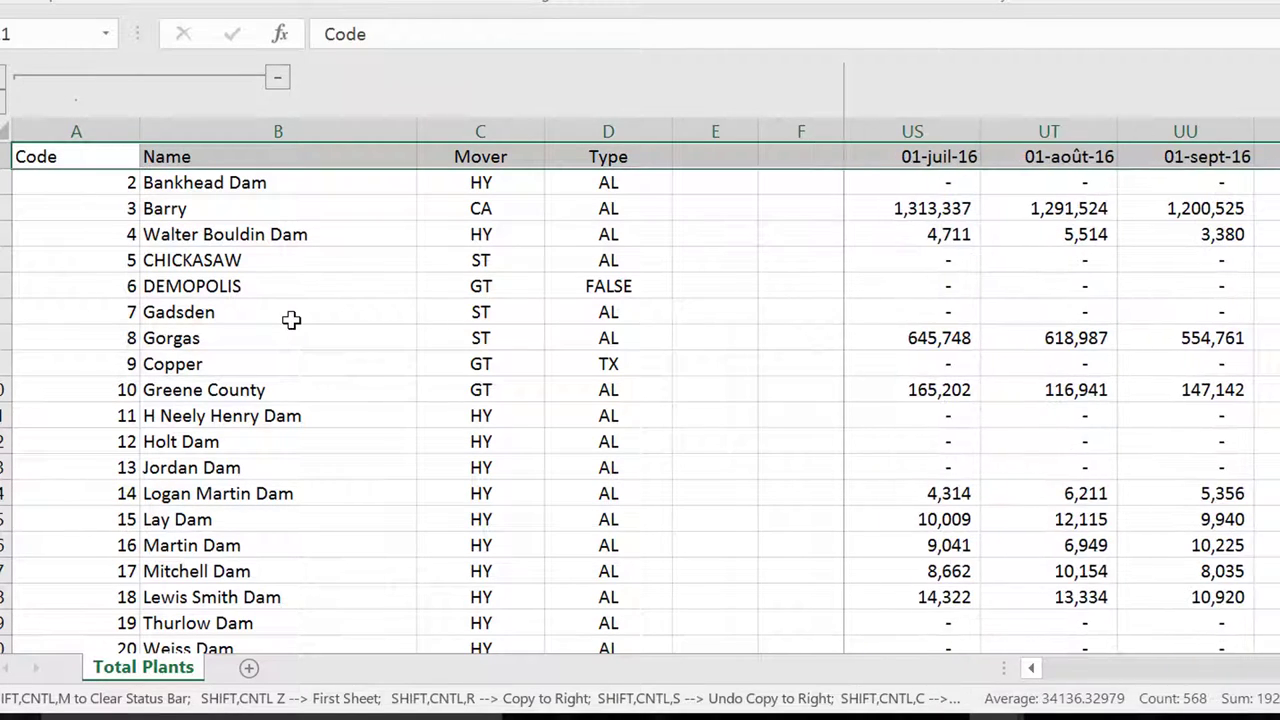
pyautogui.hotkey('ctrl', 'shift', 'Down')
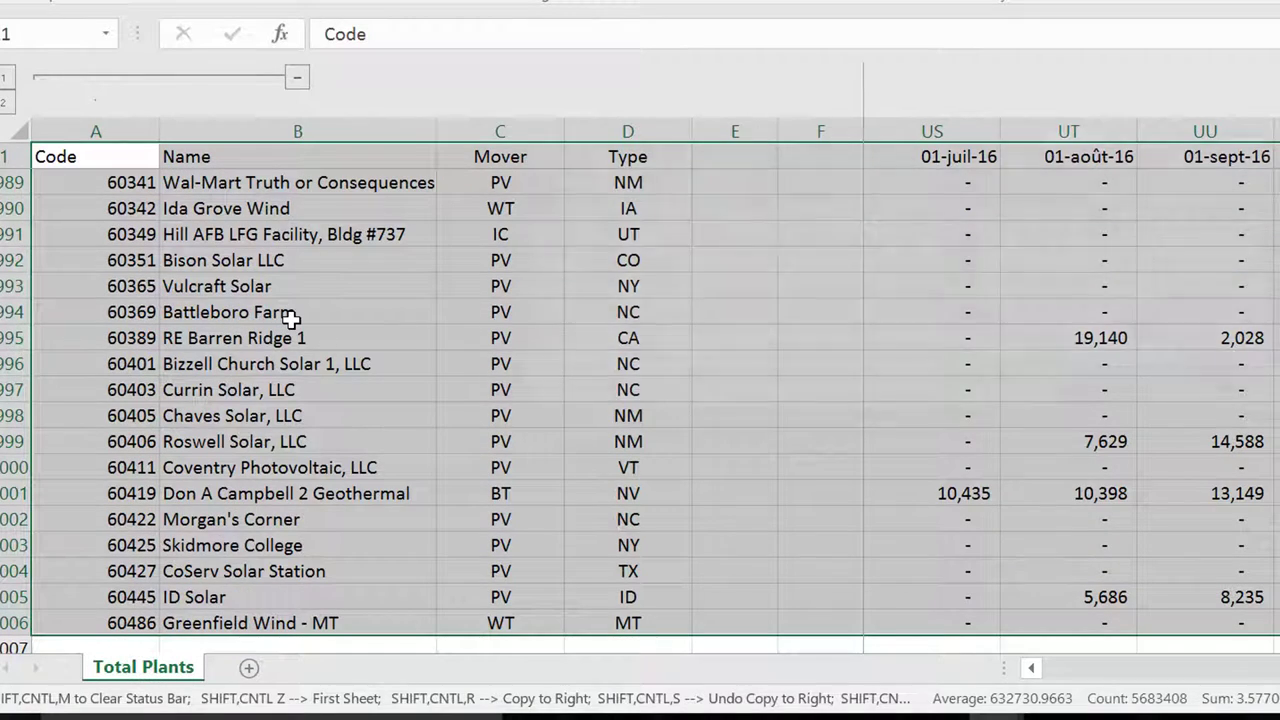
pyautogui.hotkey('alt', 'a', 's', 's')
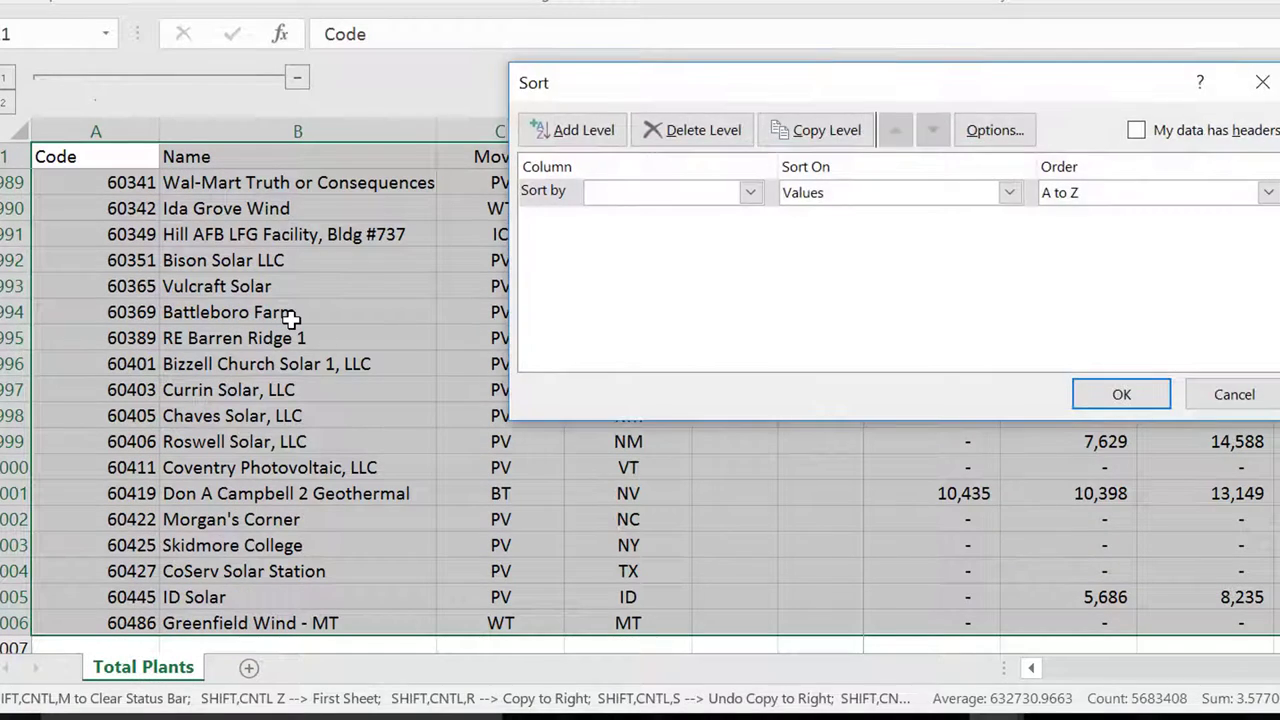
pyautogui.click(750, 192)
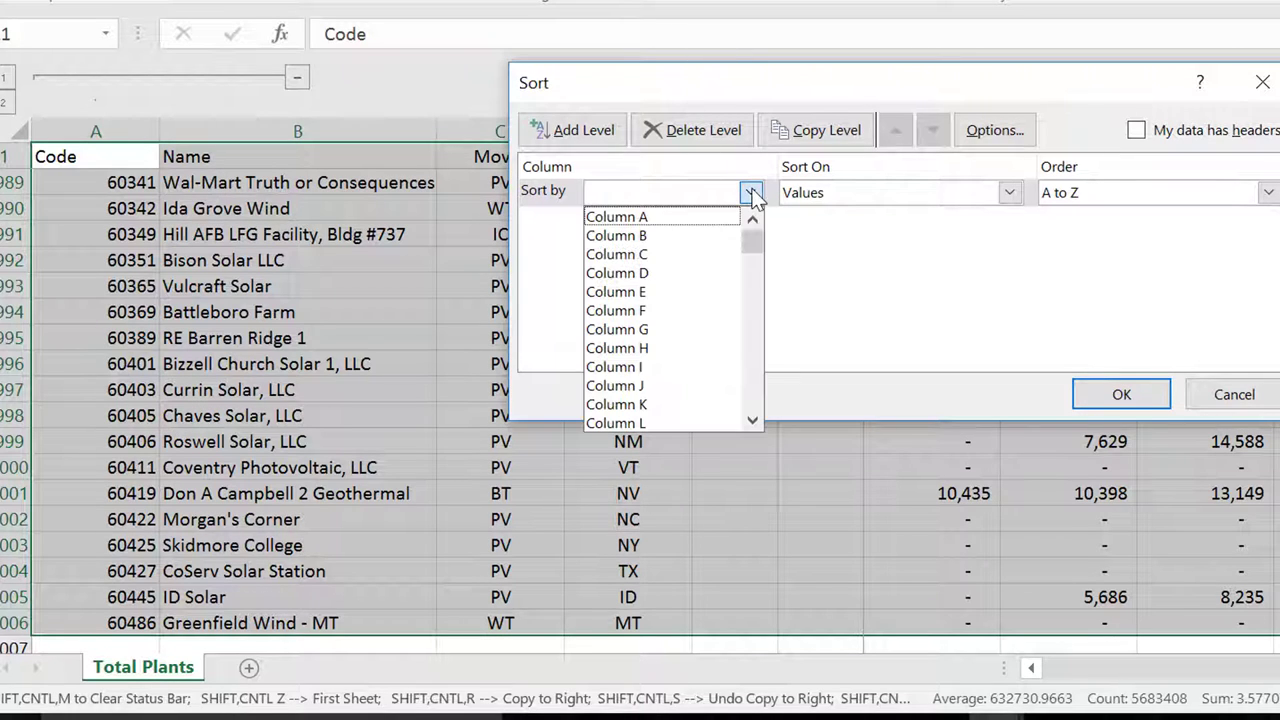
pyautogui.click(705, 222)
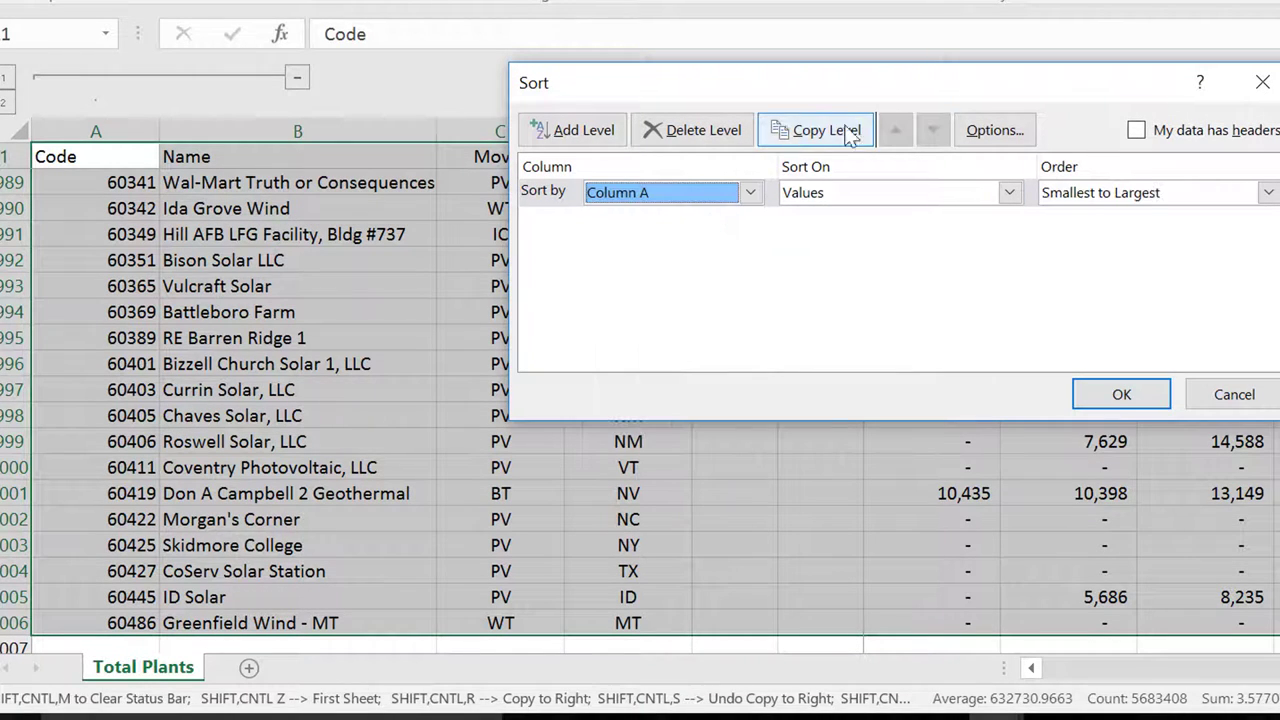
pyautogui.click(1137, 131)
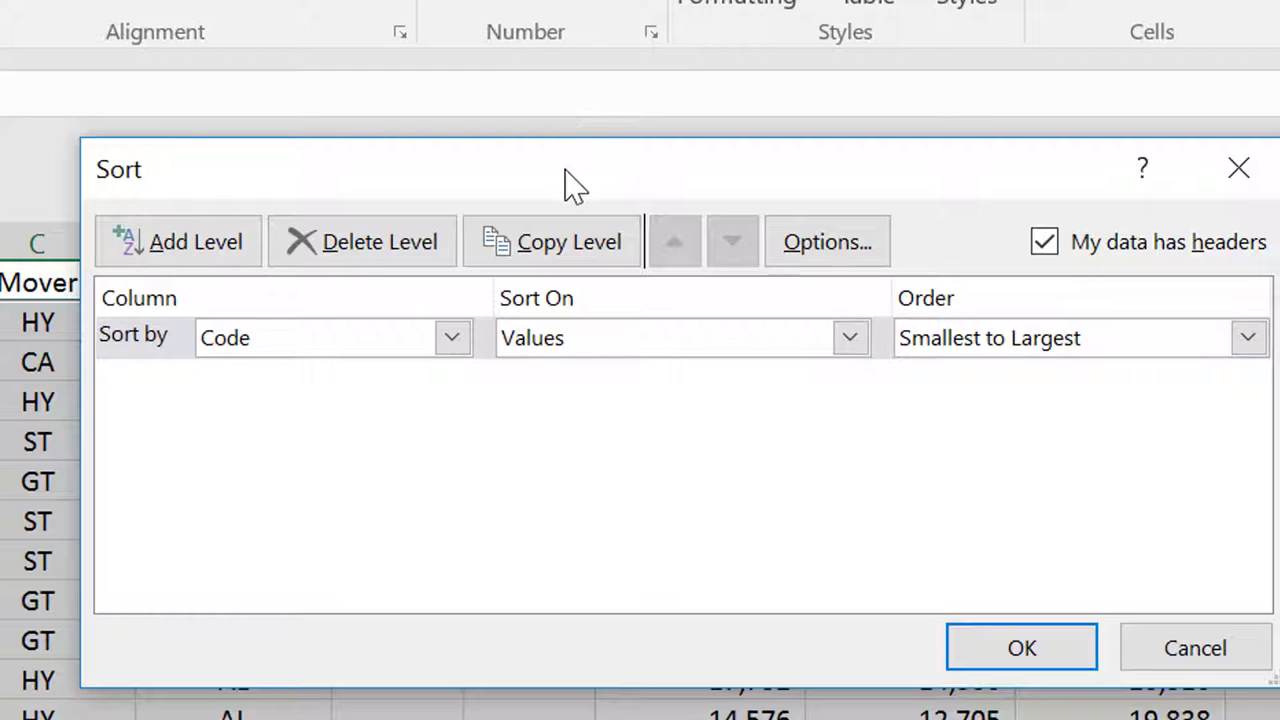
pyautogui.moveTo(573, 185); pyautogui.dragTo(810, 300)
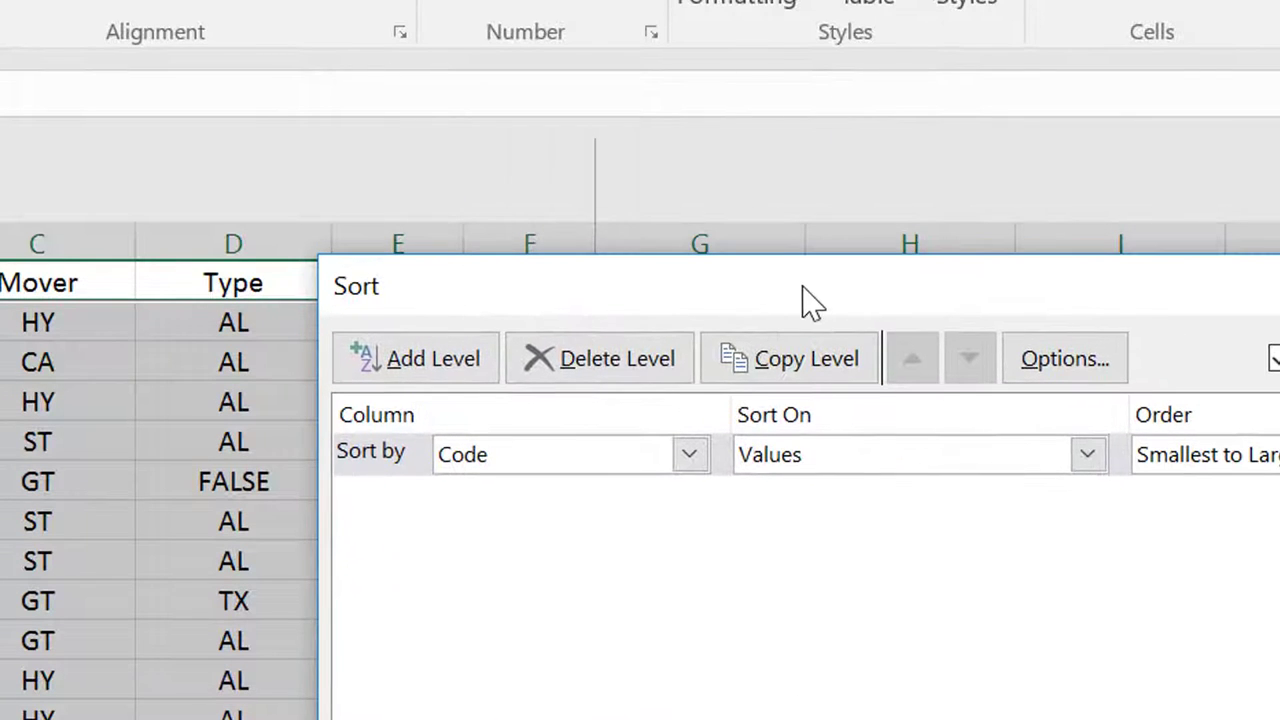
pyautogui.click(689, 455)
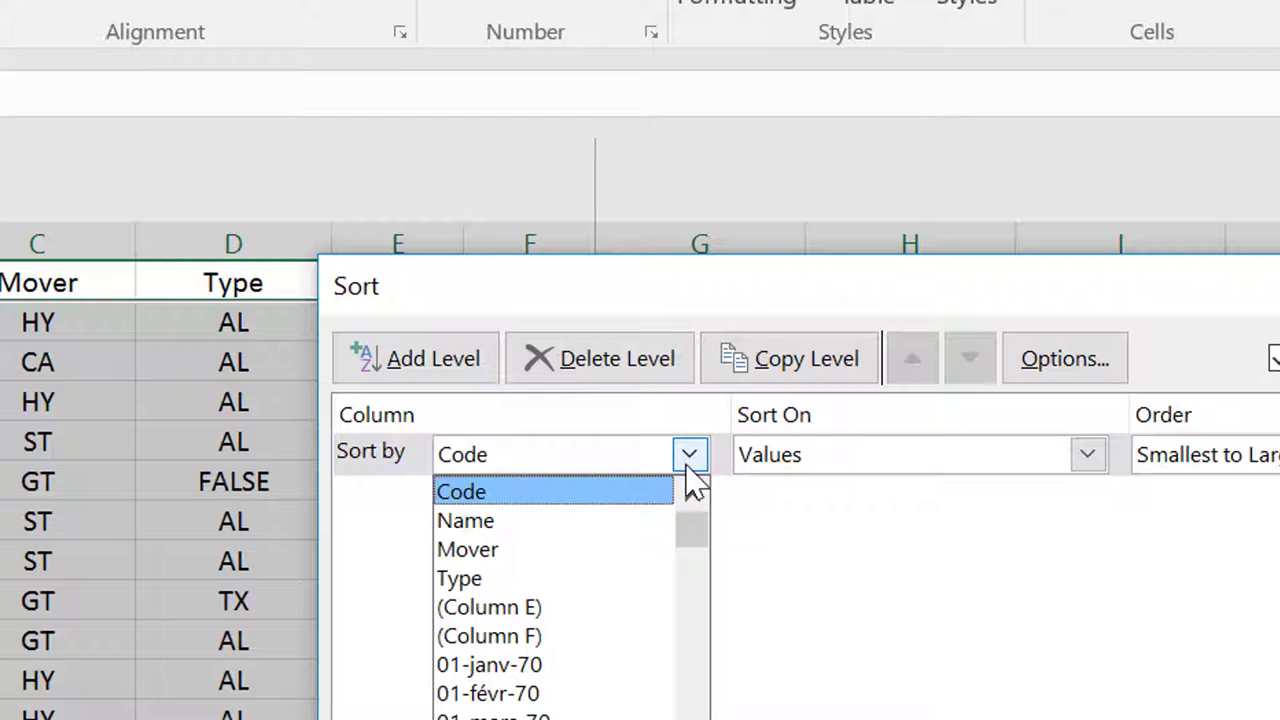
pyautogui.click(612, 550)
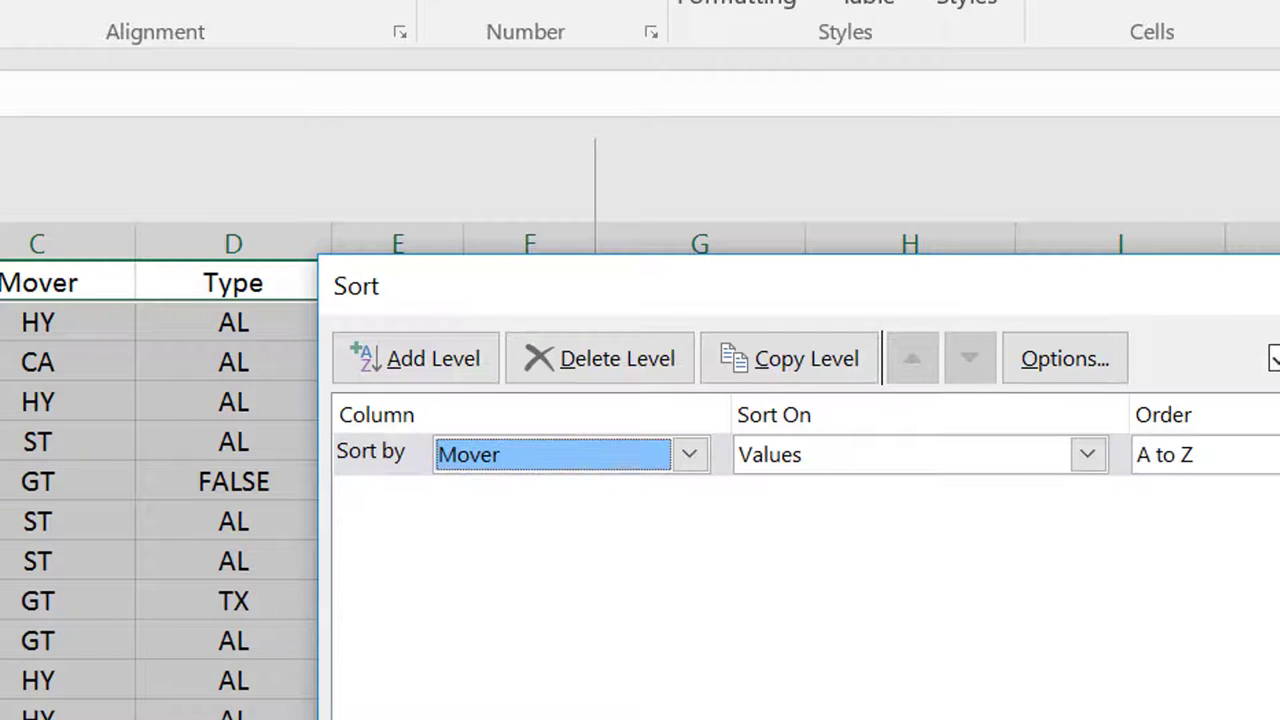
pyautogui.press('Return')
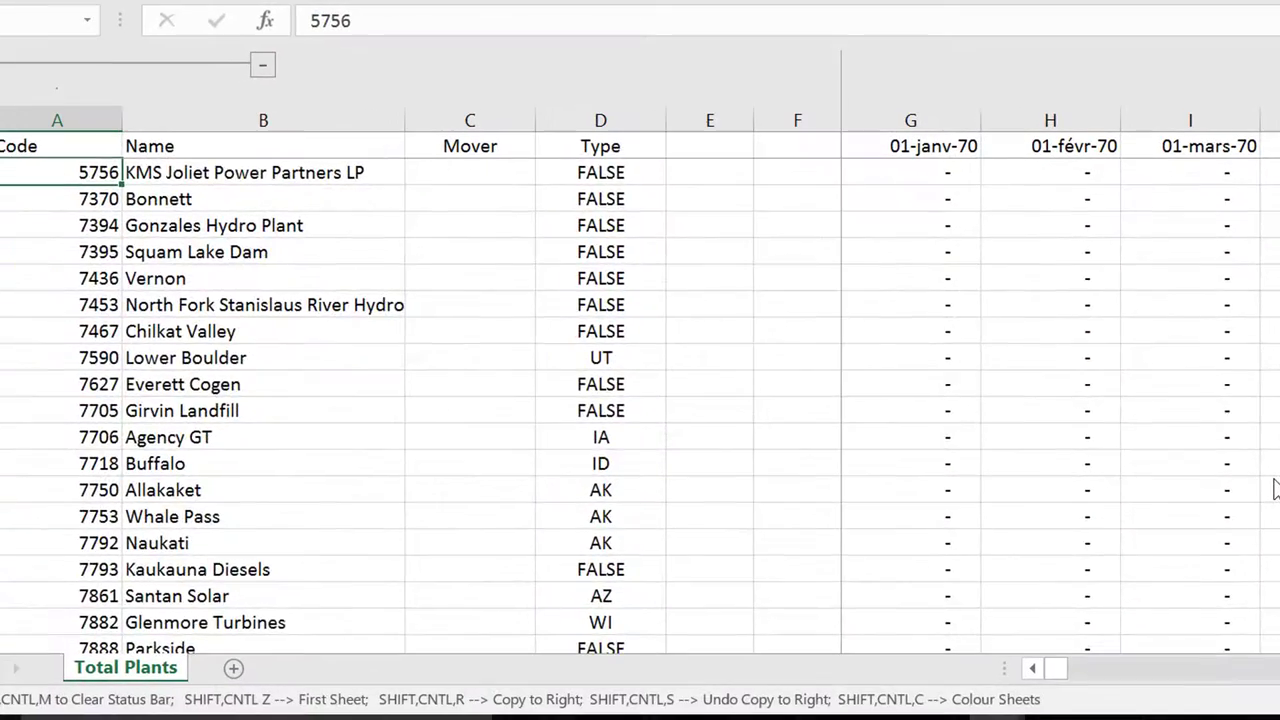
# Look through the sorted plant list to examine how the plants are grouped by Mover code
pyautogui.scroll(-15, 1250, 700)
pyautogui.press('pagedown')
pyautogui.press('pagedown')
pyautogui.press('pagedown')
pyautogui.press('pagedown')
pyautogui.press('pagedown')
pyautogui.press('pagedown')
pyautogui.press('pagedown')
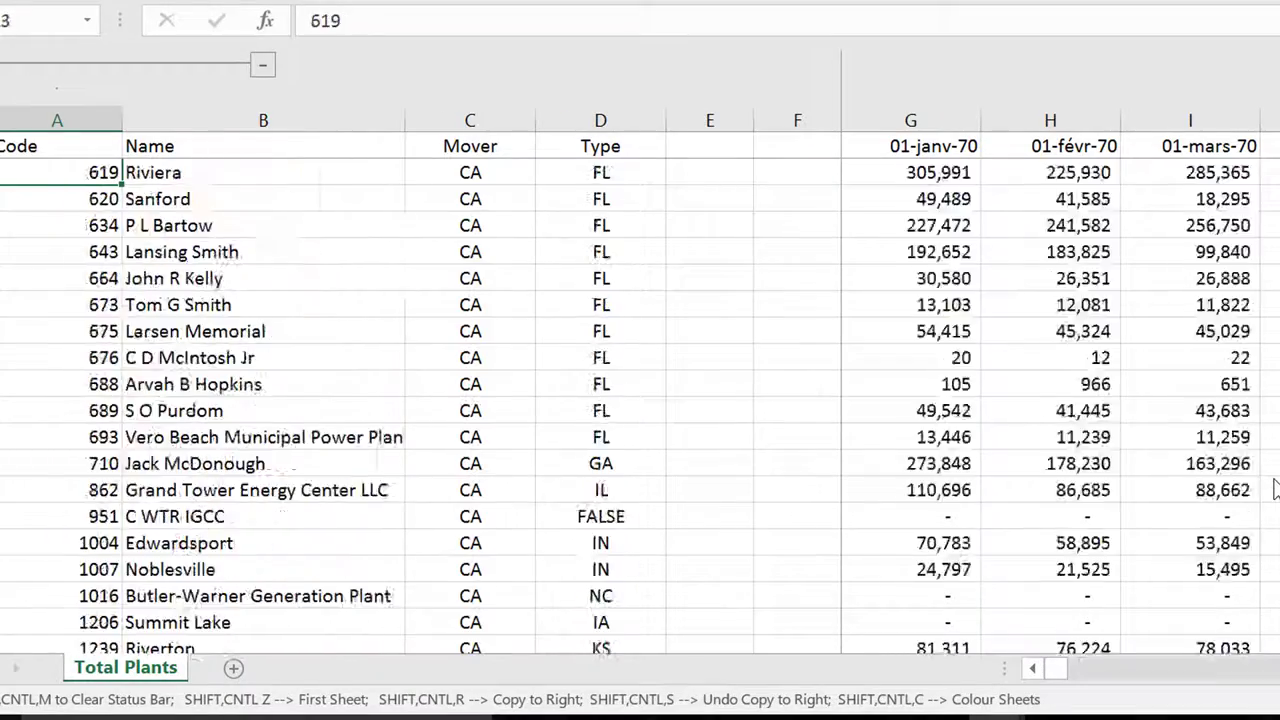
pyautogui.press('pagedown')
pyautogui.press('pagedown')
pyautogui.press('pagedown')
pyautogui.press('pagedown')
pyautogui.press('pagedown')
pyautogui.press('pagedown')
pyautogui.press('pagedown')
pyautogui.press('pagedown')
pyautogui.press('pagedown')
pyautogui.press('pagedown')
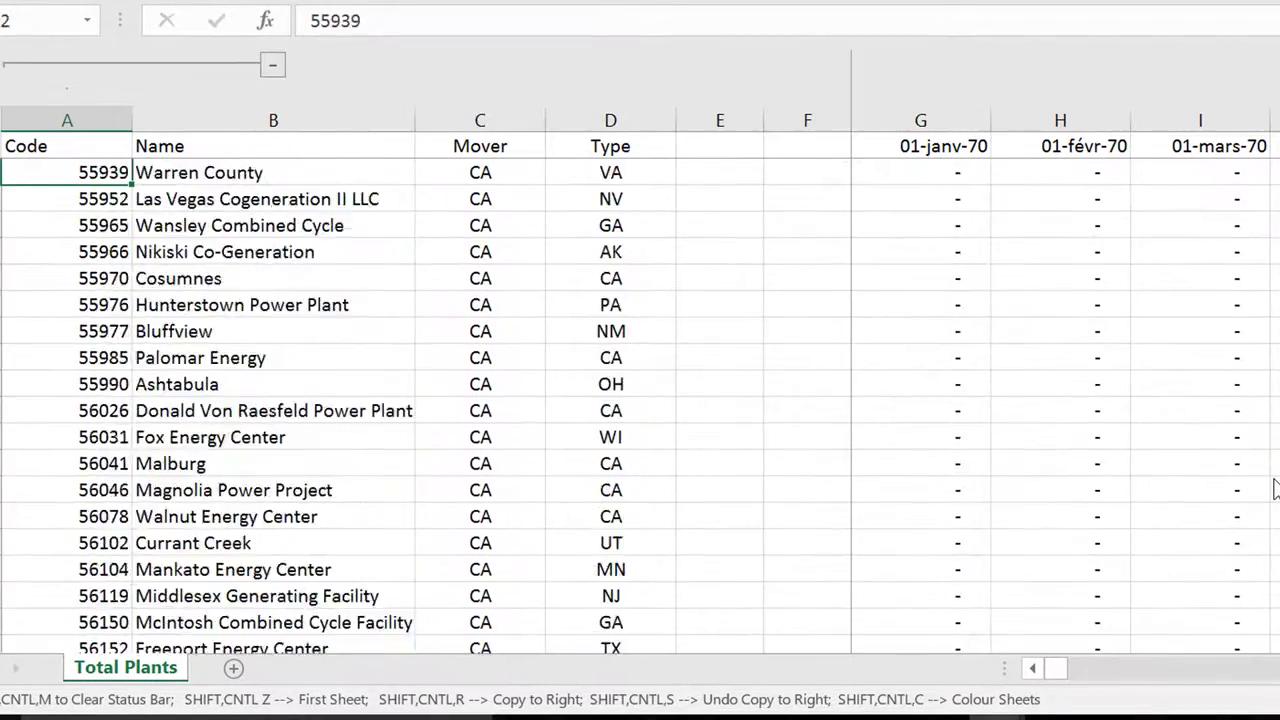
pyautogui.press('pagedown')
pyautogui.press('pagedown')
pyautogui.press('pagedown')
pyautogui.press('pagedown')
pyautogui.press('pagedown')
pyautogui.press('pagedown')
pyautogui.press('pagedown')
pyautogui.press('pagedown')
pyautogui.press('pagedown')
pyautogui.press('pagedown')
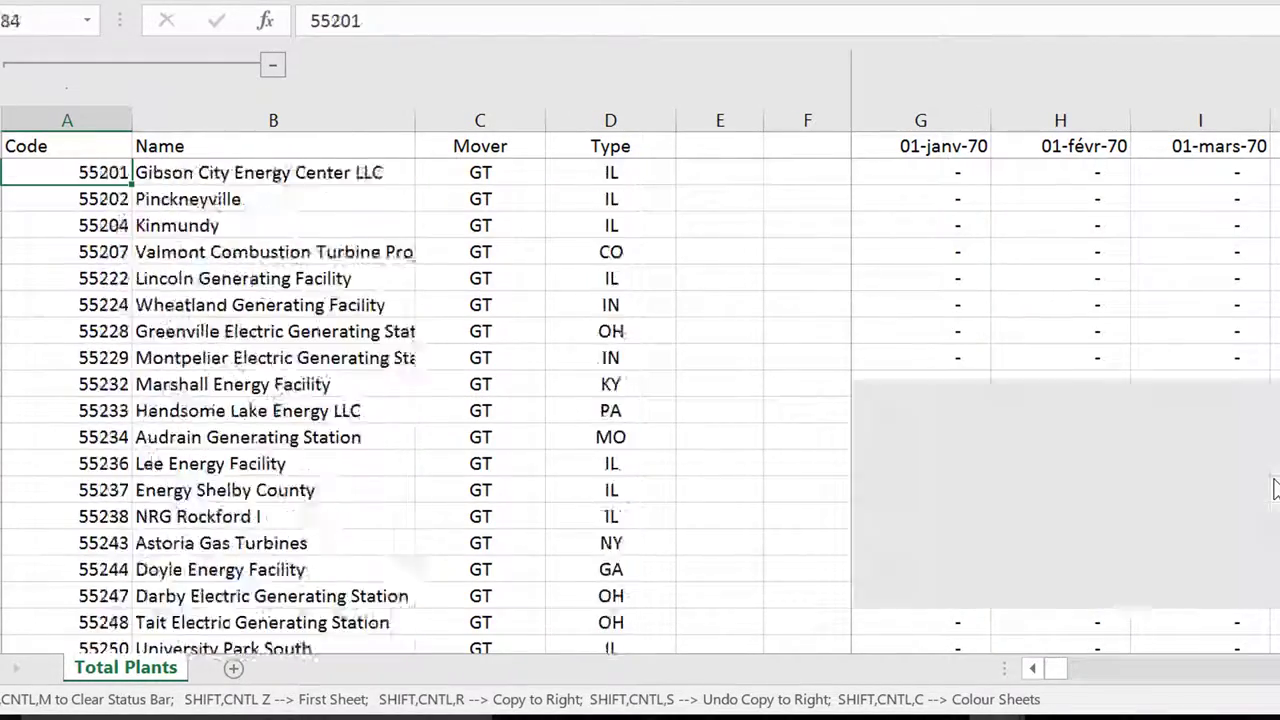
pyautogui.press('pagedown')
pyautogui.press('pagedown')
pyautogui.press('pagedown')
pyautogui.press('pagedown')
pyautogui.press('pagedown')
pyautogui.press('pagedown')
pyautogui.press('pagedown')
pyautogui.press('pagedown')
pyautogui.press('pagedown')
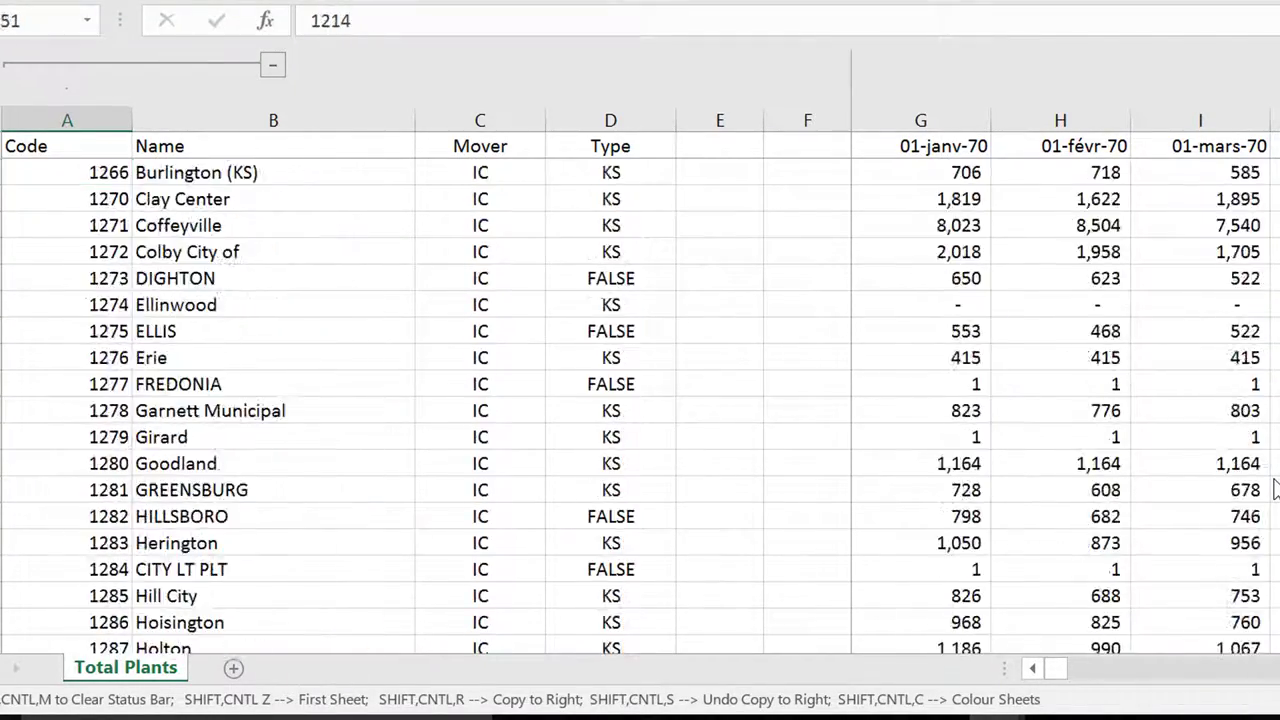
pyautogui.press('pagedown')
pyautogui.press('pagedown')
pyautogui.press('pagedown')
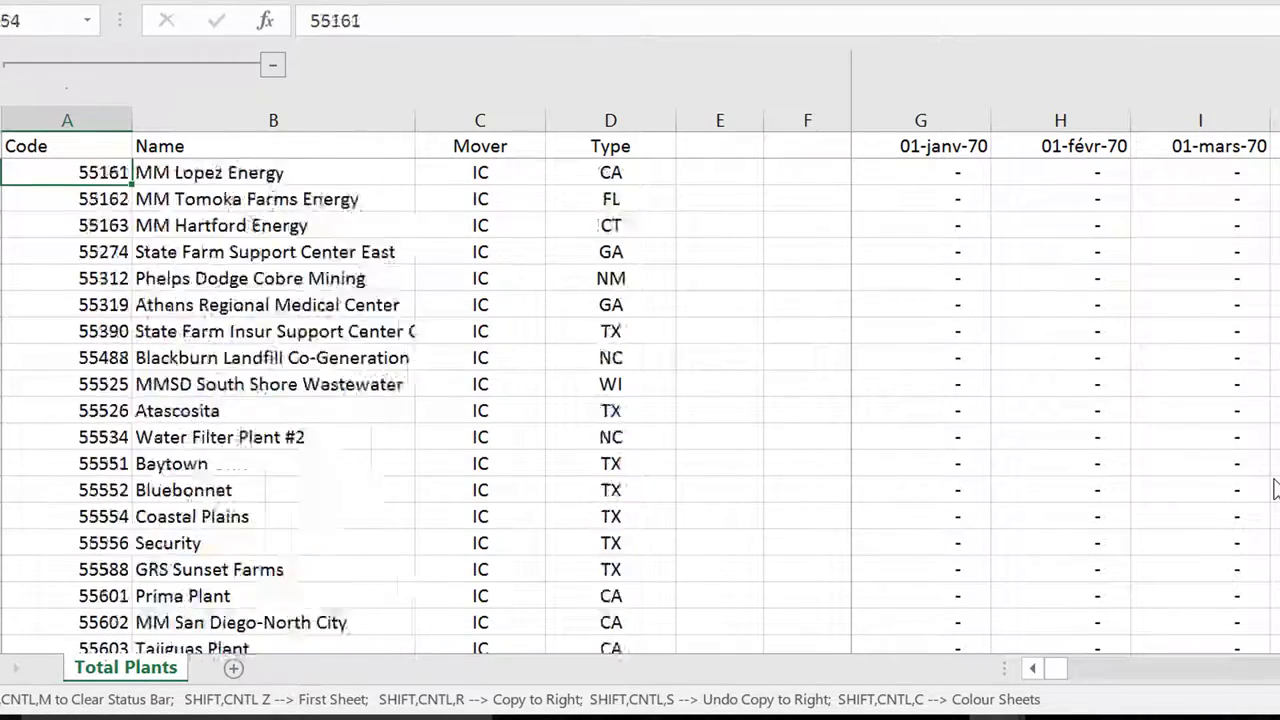
pyautogui.press('pagedown')
pyautogui.press('pagedown')
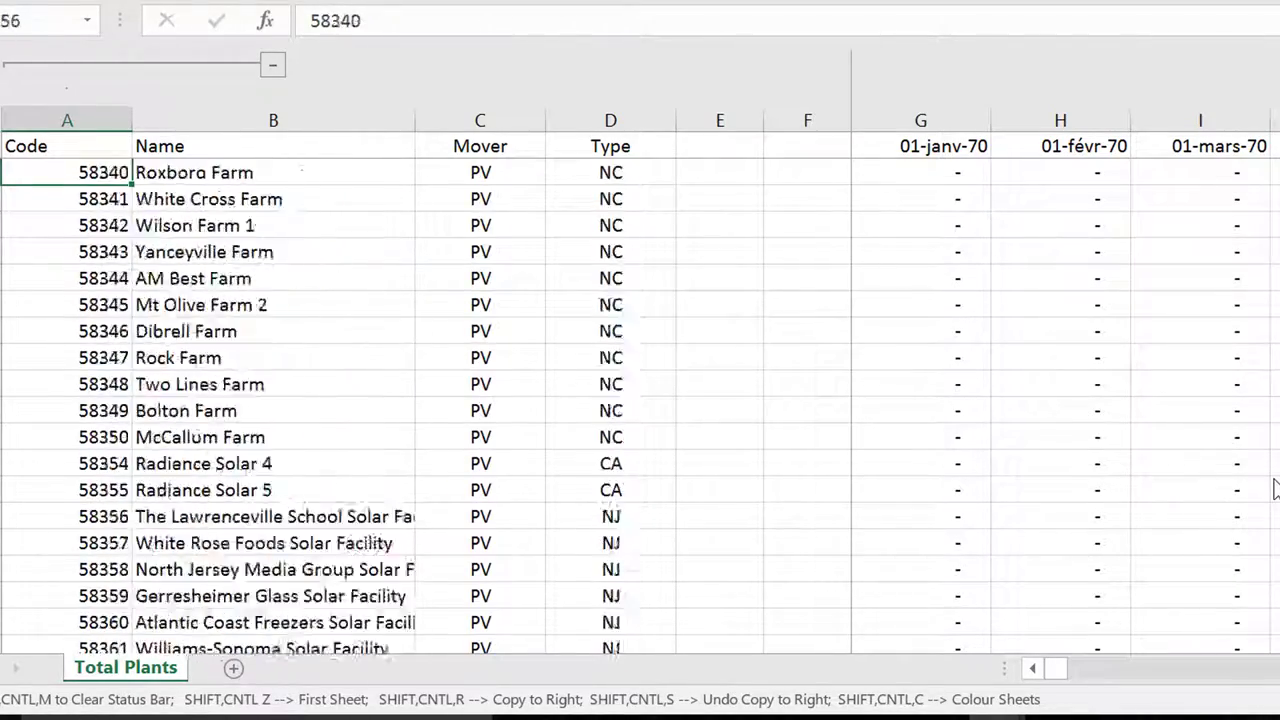
pyautogui.press('pagedown')
pyautogui.press('pagedown')
pyautogui.press('pagedown')
pyautogui.press('pagedown')
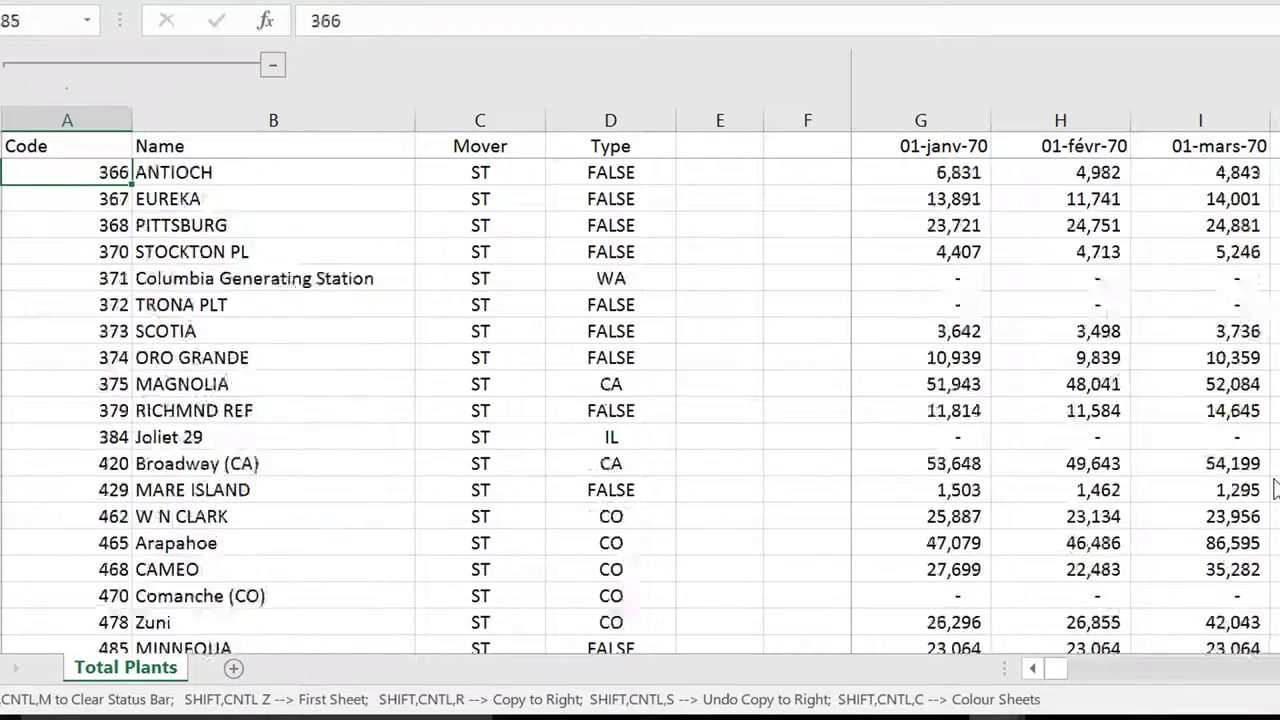
pyautogui.press('pagedown')
pyautogui.press('pagedown')
pyautogui.press('pagedown')
pyautogui.press('pagedown')
pyautogui.press('pagedown')
pyautogui.press('pagedown')
pyautogui.press('pagedown')
pyautogui.press('pagedown')
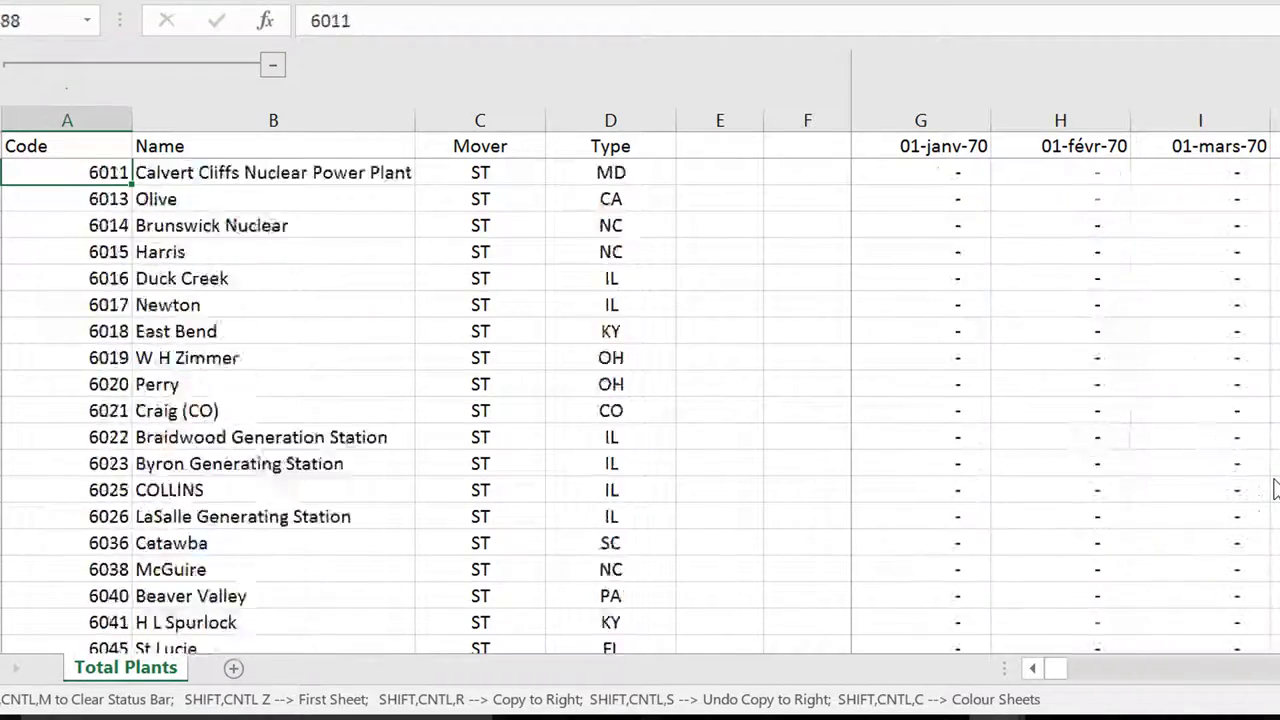
pyautogui.press('pagedown')
pyautogui.press('pagedown')
pyautogui.press('pagedown')
pyautogui.press('pagedown')
pyautogui.press('pagedown')
pyautogui.press('pagedown')
pyautogui.press('pagedown')
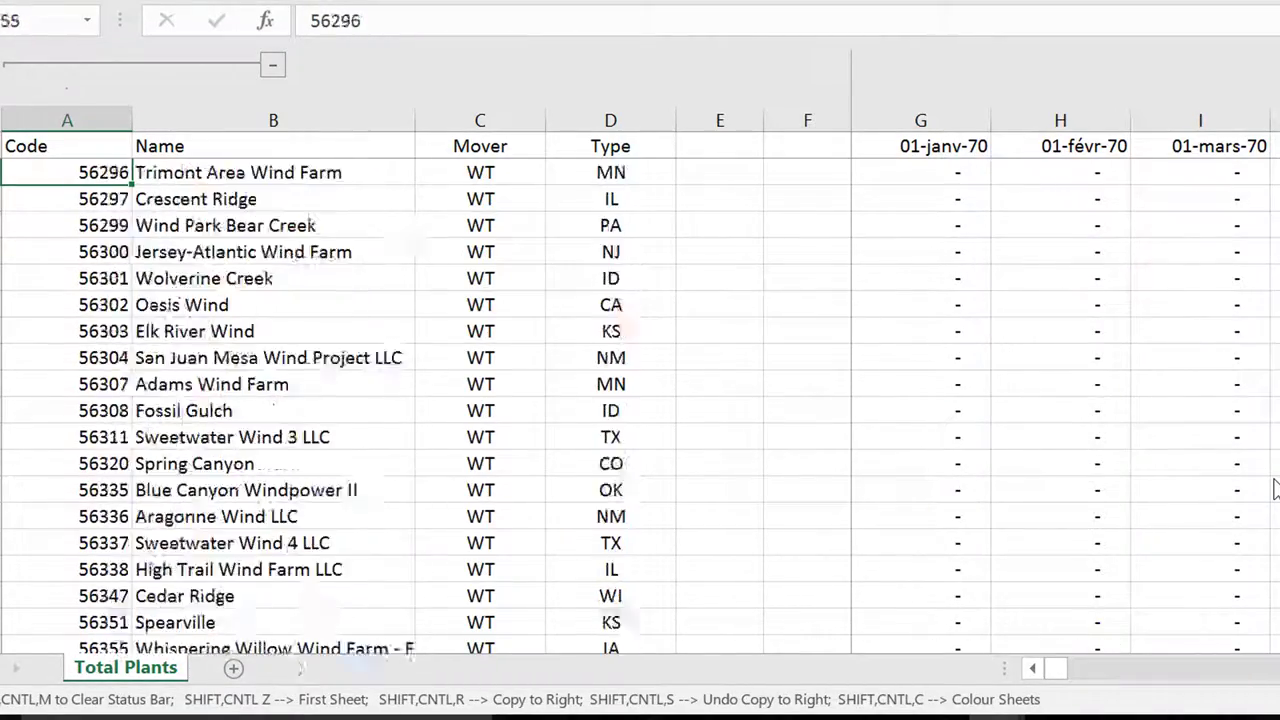
pyautogui.press('pagedown')
pyautogui.press('pagedown')
pyautogui.press('pagedown')
pyautogui.press('pagedown')
pyautogui.press('pagedown')
pyautogui.press('pagedown')
pyautogui.press('pagedown')
pyautogui.press('pagedown')
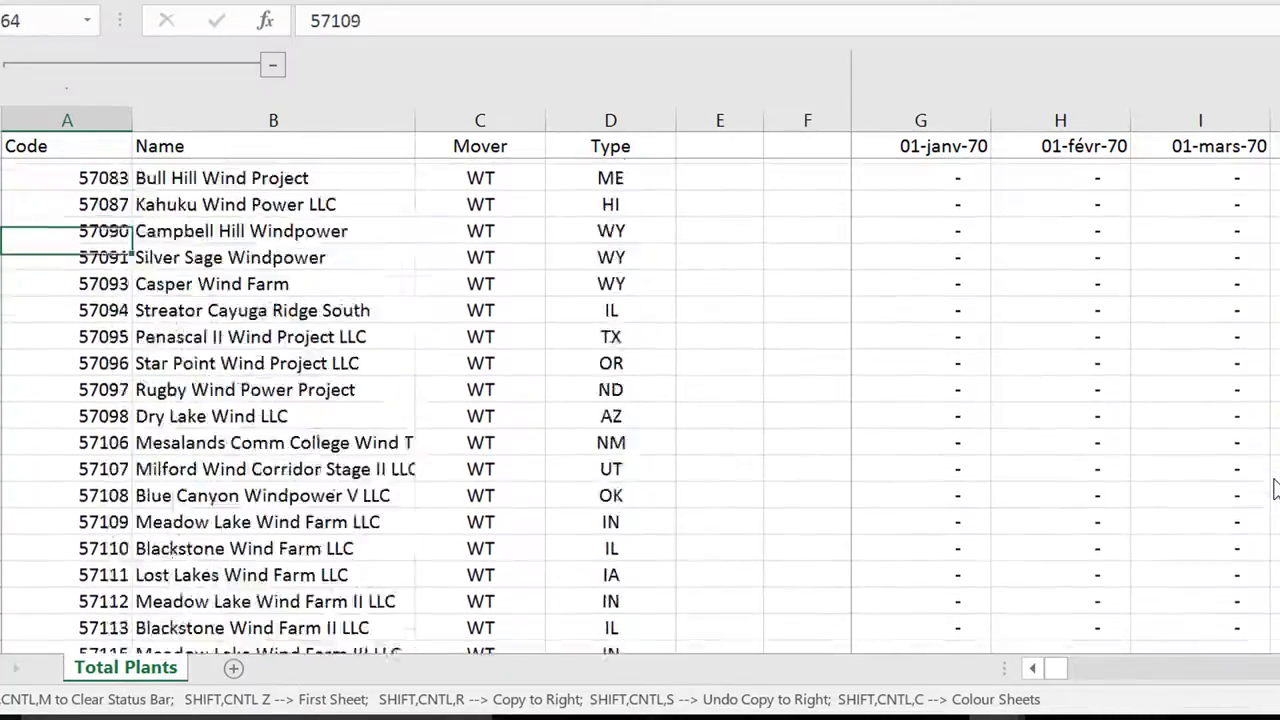
# Look through the WT block of the sorted plant table to examine how far the wind plant rows extend
pyautogui.press('pagedown')
pyautogui.press('pagedown')
pyautogui.press('pagedown')
pyautogui.press('pagedown')
pyautogui.press('pagedown')
pyautogui.press('pagedown')
pyautogui.press('pagedown')
pyautogui.press('pagedown')
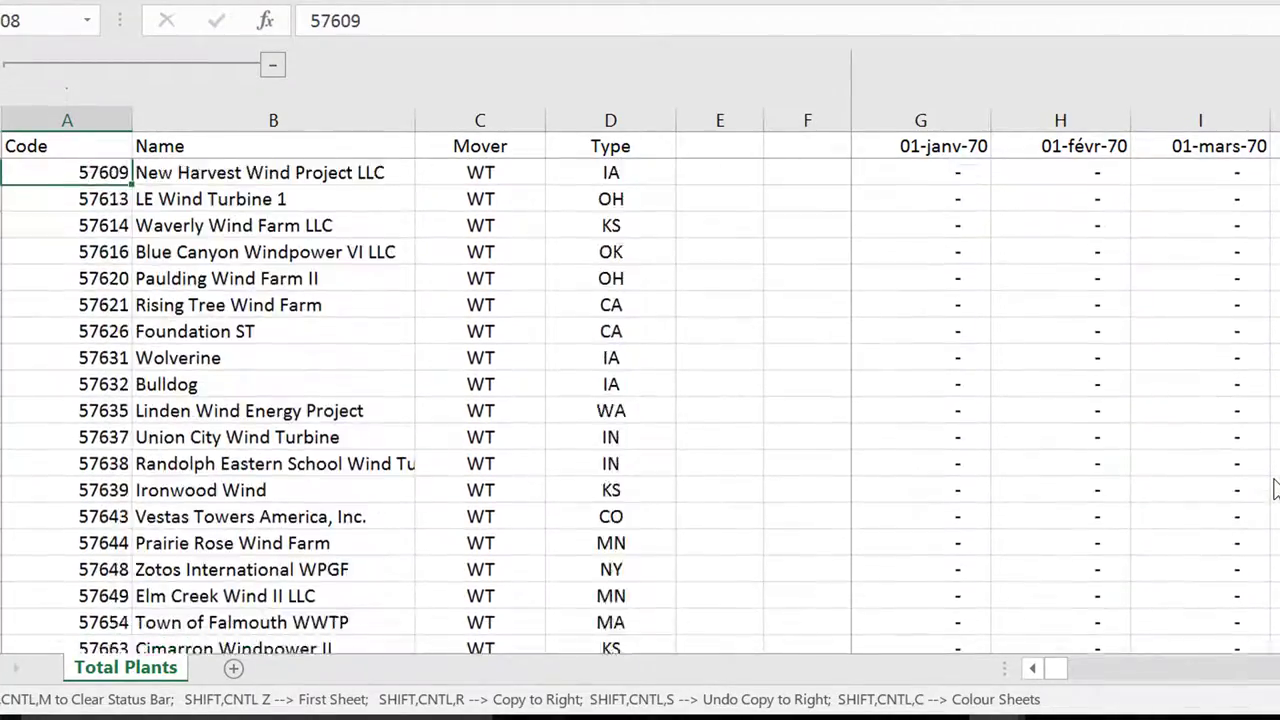
pyautogui.press('pagedown')
pyautogui.press('pagedown')
pyautogui.press('pagedown')
pyautogui.press('pagedown')
pyautogui.press('pagedown')
pyautogui.press('pagedown')
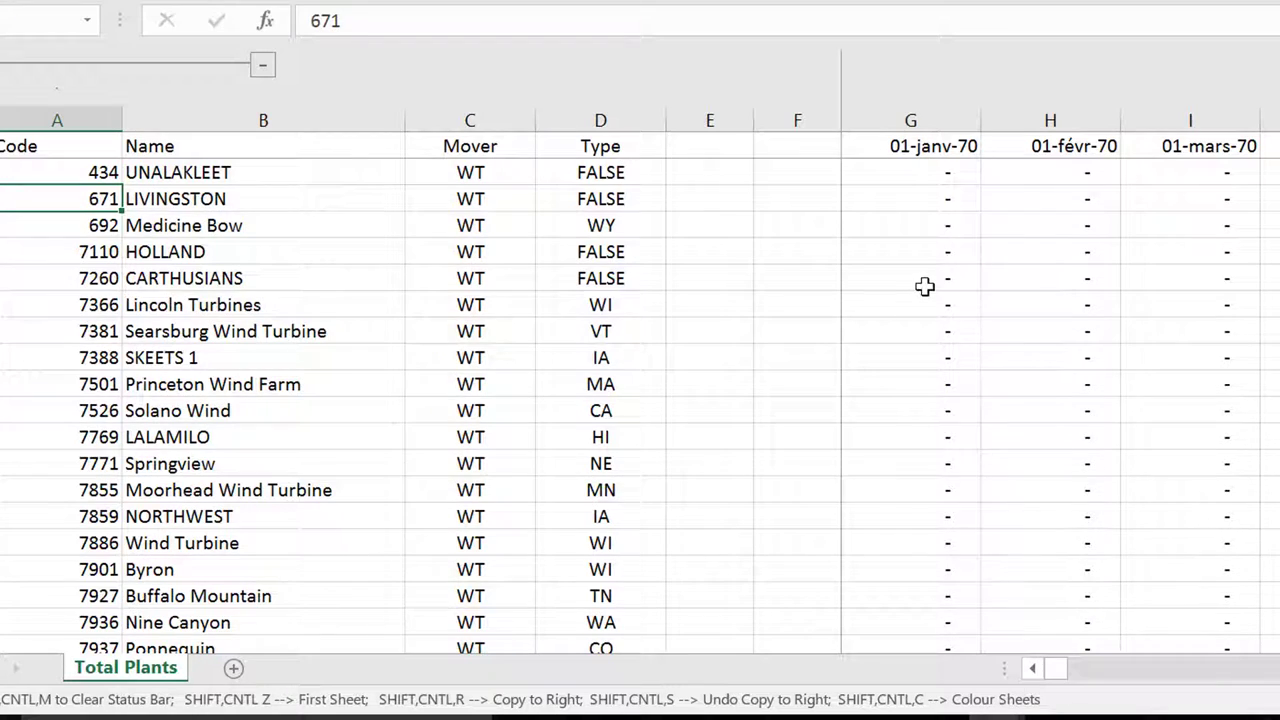
# Review the wind-only plant list back up to its first record, checking the Mover column
pyautogui.hotkey('ctrl', 'Home')
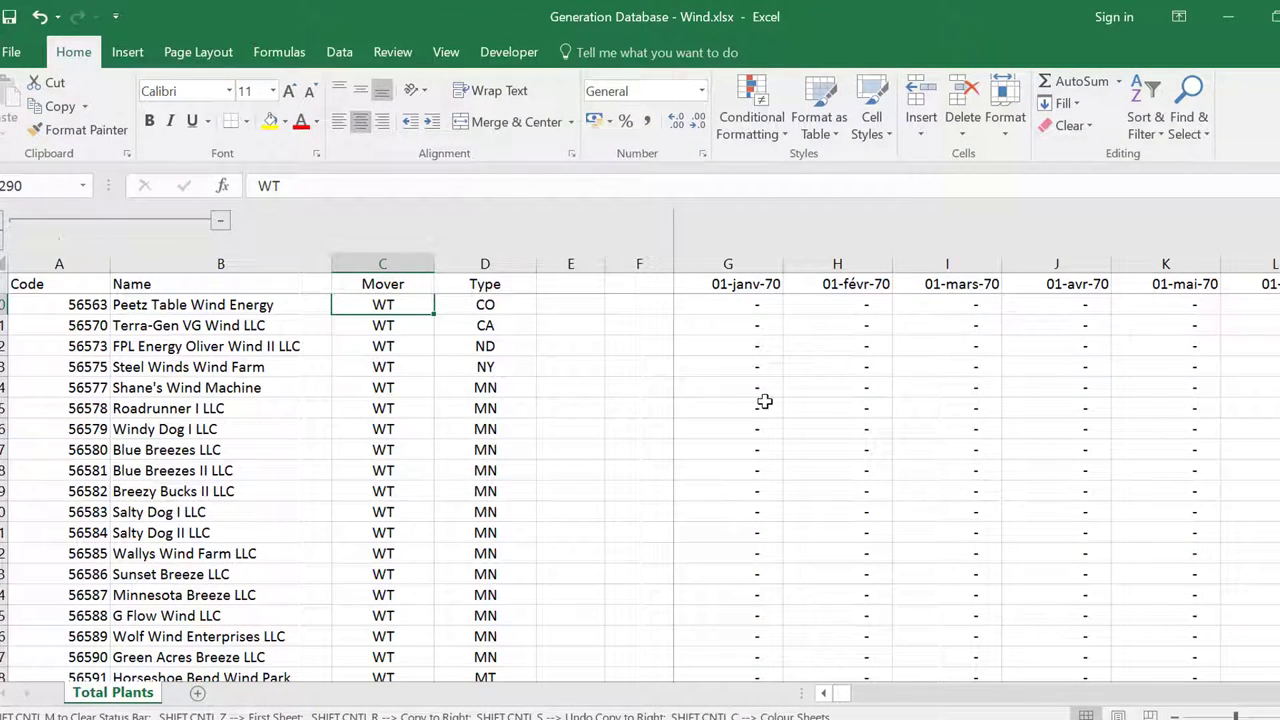
pyautogui.press('pageup')
pyautogui.press('pageup')
pyautogui.press('pageup')
pyautogui.press('pageup')
pyautogui.press('pageup')
pyautogui.press('pageup')
pyautogui.press('pageup')
pyautogui.press('pageup')
pyautogui.press('pageup')
pyautogui.press('pageup')
pyautogui.press('pageup')
pyautogui.press('pageup')
pyautogui.press('pageup')
pyautogui.press('pageup')
pyautogui.press('pageup')
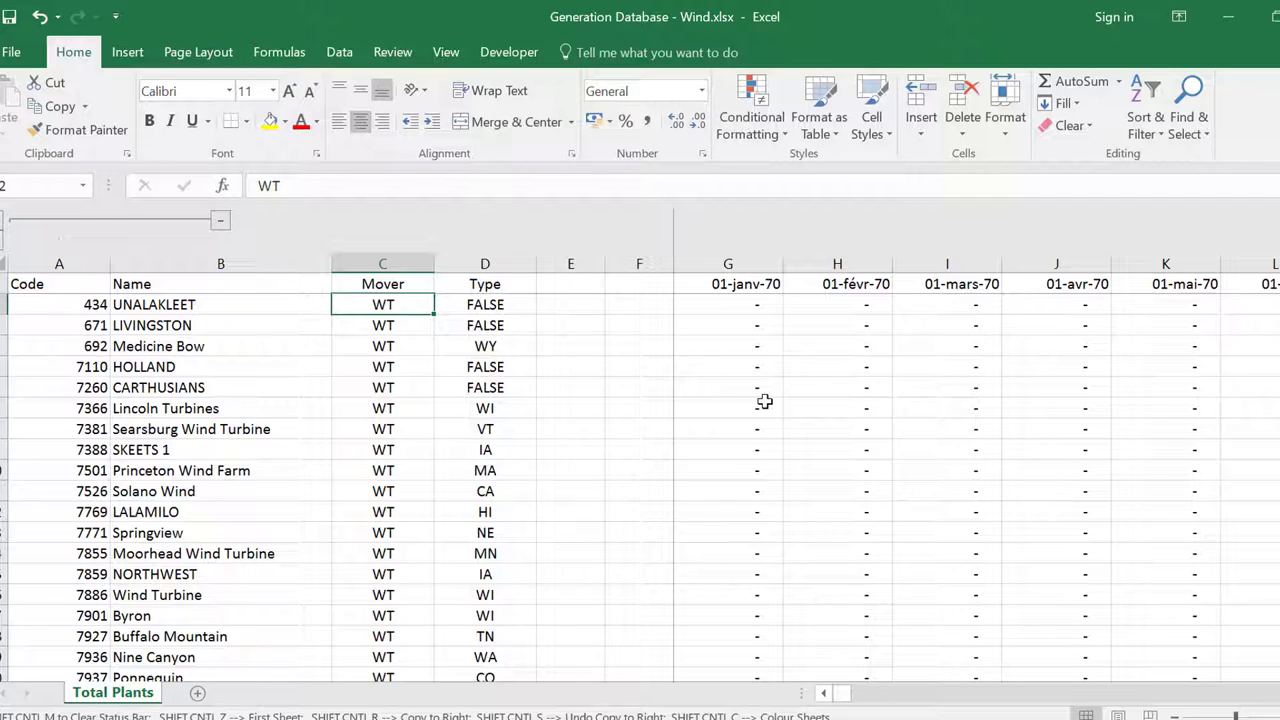
# Examine the monthly generation columns along the LIVINGSTON row, from January 1970 through late 1984, for recorded output
pyautogui.press('Right')
pyautogui.press('Right')
pyautogui.press('Down')
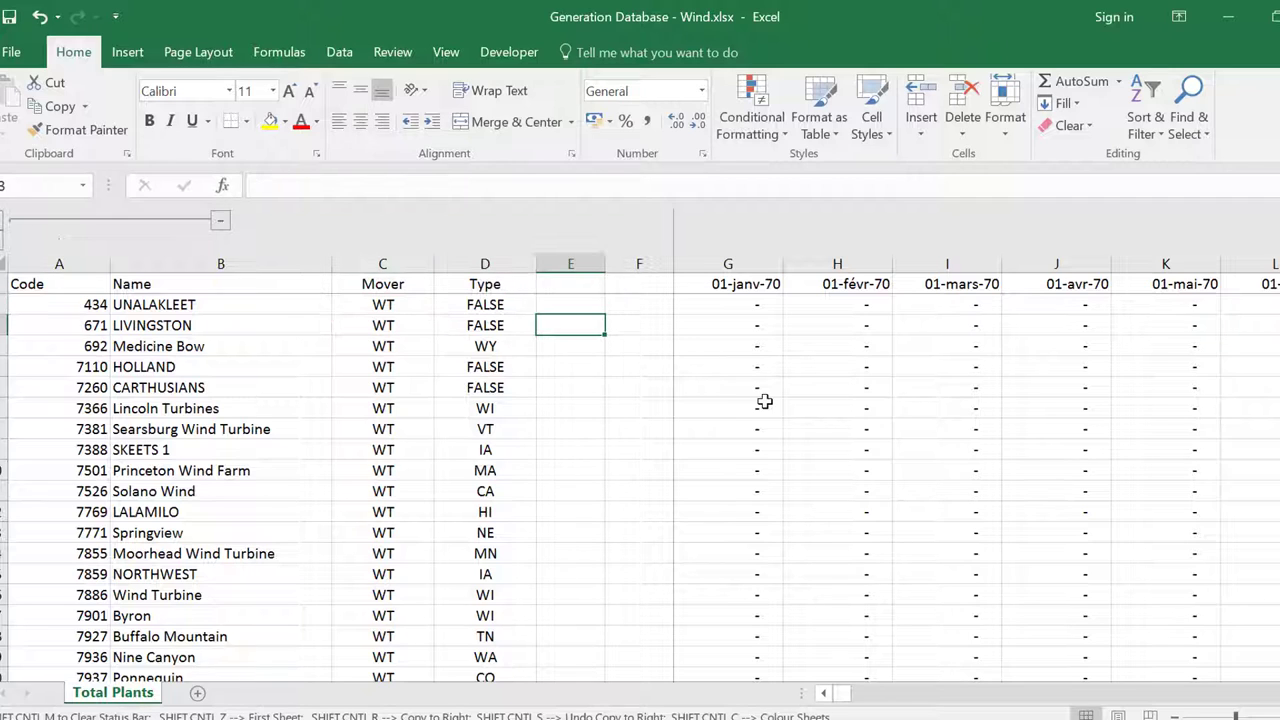
pyautogui.press('Right')
pyautogui.press('Right')
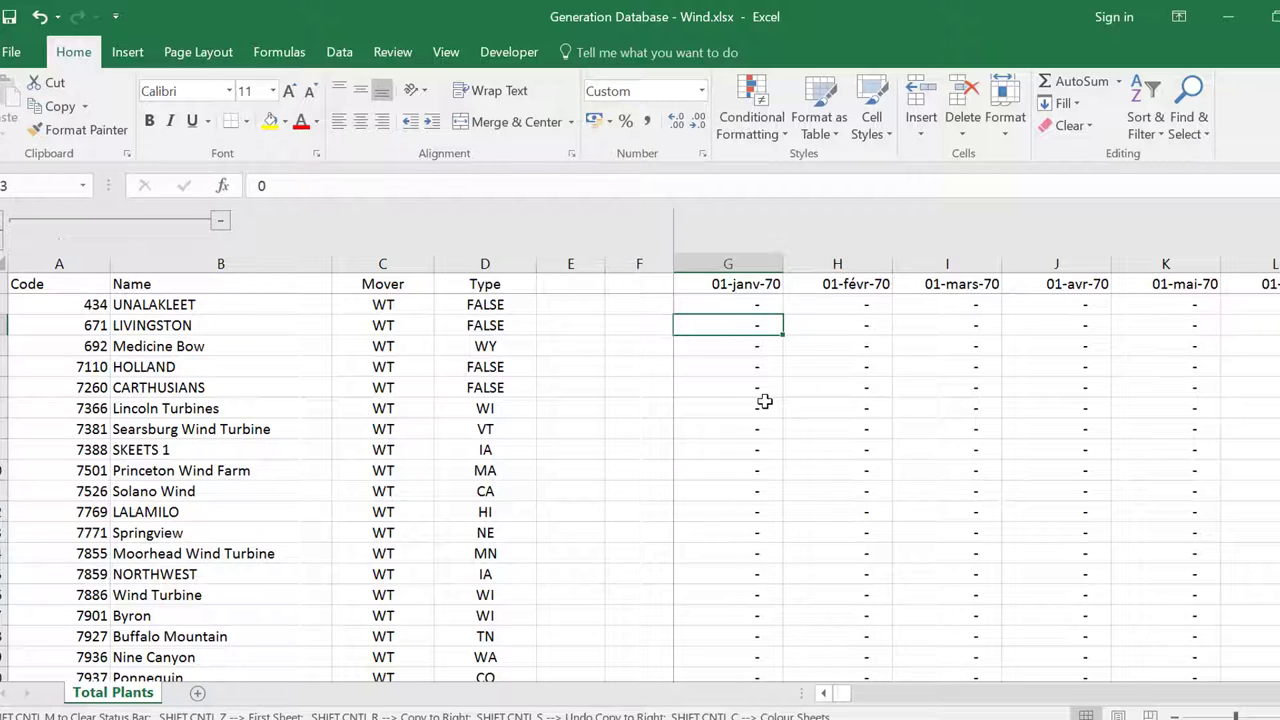
pyautogui.press('Right')
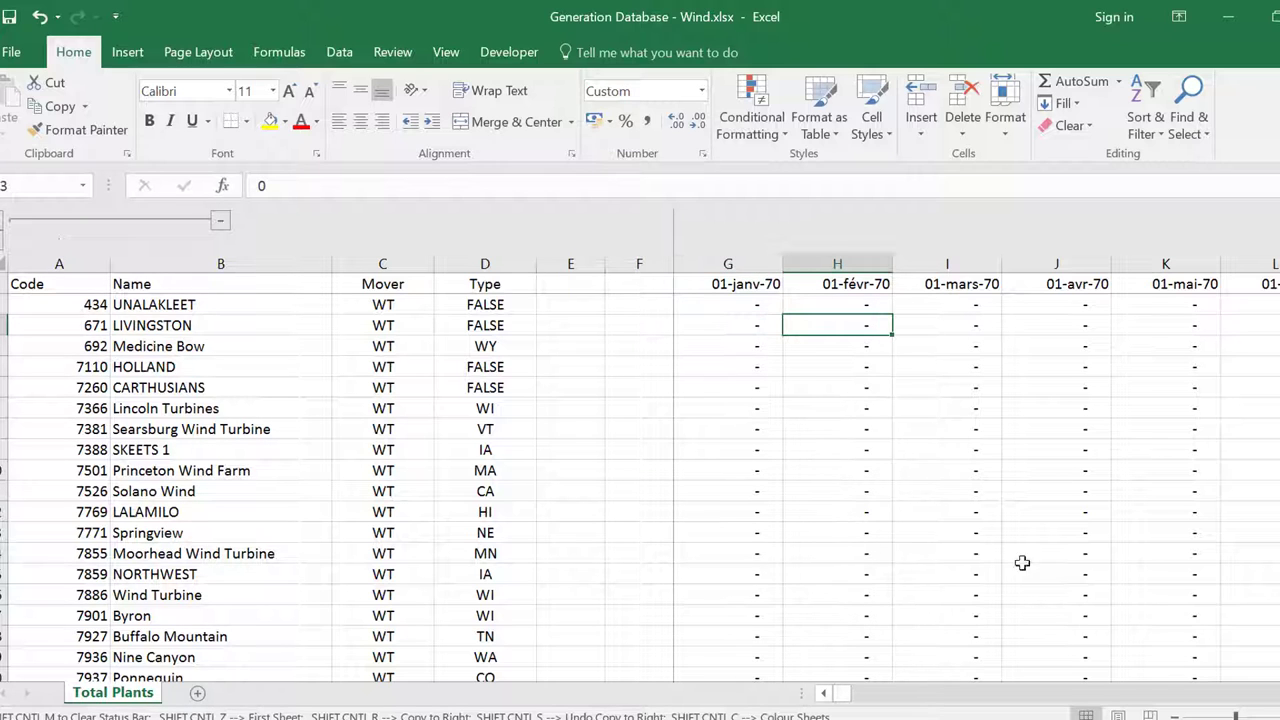
pyautogui.click(1172, 716)
pyautogui.click(1172, 716)
pyautogui.press('Right')
pyautogui.press('Right')
pyautogui.press('Right')
pyautogui.press('Right')
pyautogui.press('Right')
pyautogui.press('Right')
pyautogui.press('Right')
pyautogui.press('Right')
pyautogui.press('Right')
pyautogui.press('Right')
pyautogui.press('Right')
pyautogui.press('Right')
pyautogui.press('Right')
pyautogui.press('Right')
pyautogui.press('Right')
pyautogui.press('Right')
pyautogui.press('Right')
pyautogui.press('Right')
pyautogui.press('Right')
pyautogui.press('Right')
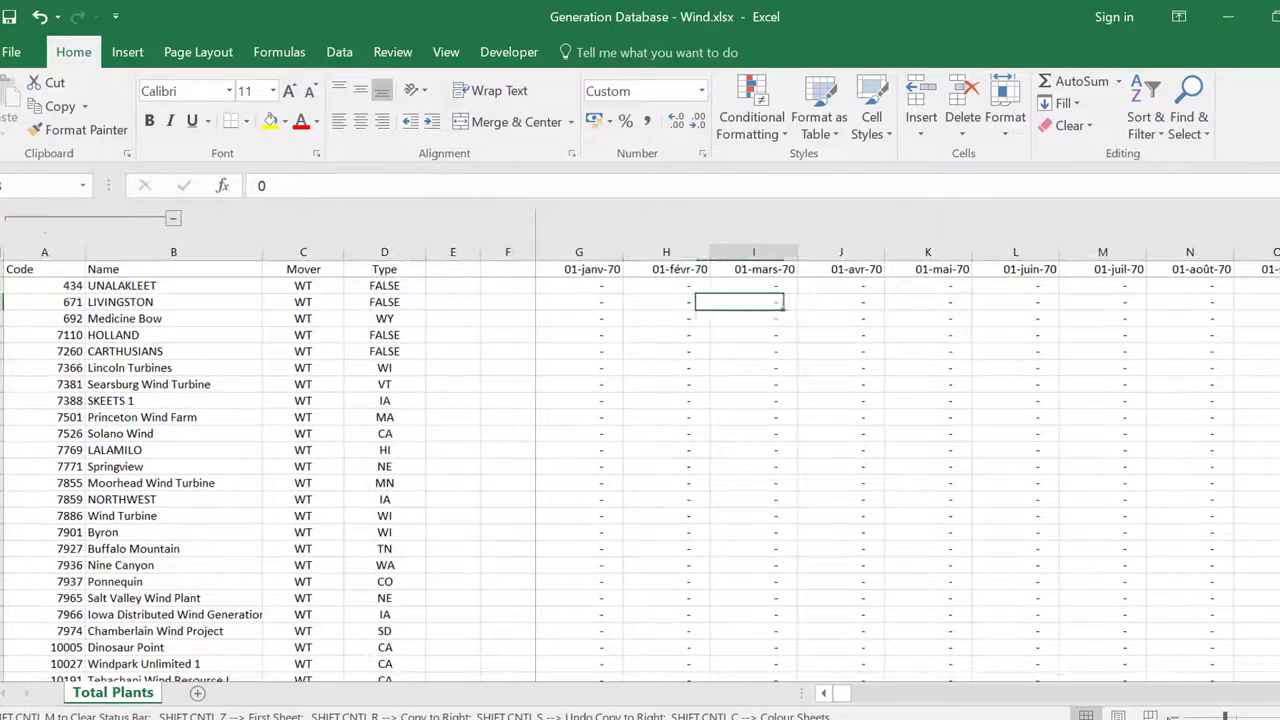
pyautogui.press('Right')
pyautogui.press('Right')
pyautogui.press('Right')
pyautogui.press('Right')
pyautogui.press('Right')
pyautogui.press('Right')
pyautogui.press('Right')
pyautogui.press('Right')
pyautogui.press('Right')
pyautogui.press('Right')
pyautogui.press('Right')
pyautogui.press('Right')
pyautogui.press('Right')
pyautogui.press('Right')
pyautogui.press('Right')
pyautogui.press('Right')
pyautogui.press('Right')
pyautogui.press('Right')
pyautogui.press('Right')
pyautogui.press('Right')
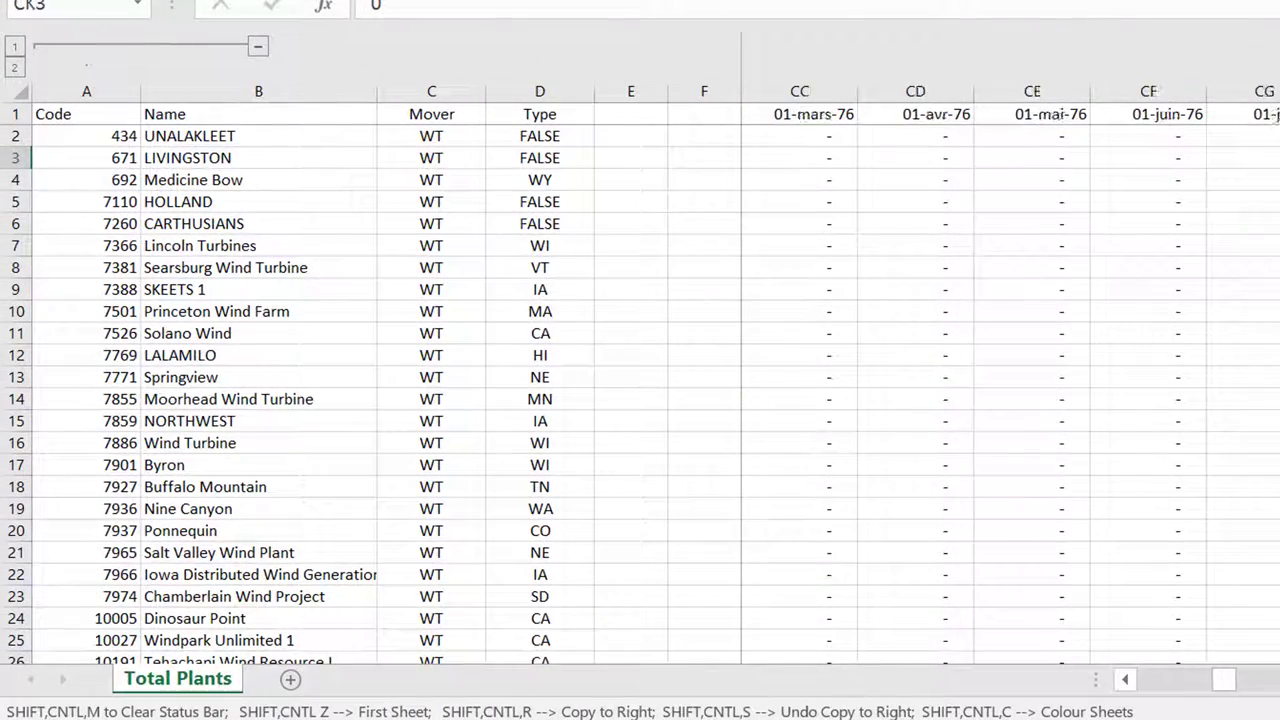
pyautogui.press('Right')
pyautogui.press('Right')
pyautogui.press('Right')
pyautogui.press('Right')
pyautogui.press('Right')
pyautogui.press('Right')
pyautogui.press('Right')
pyautogui.press('Right')
pyautogui.press('Right')
pyautogui.press('Right')
pyautogui.press('Right')
pyautogui.press('Right')
pyautogui.press('Right')
pyautogui.press('Right')
pyautogui.press('Right')
pyautogui.press('Right')
pyautogui.press('Right')
pyautogui.press('Right')
pyautogui.press('Right')
pyautogui.press('Right')
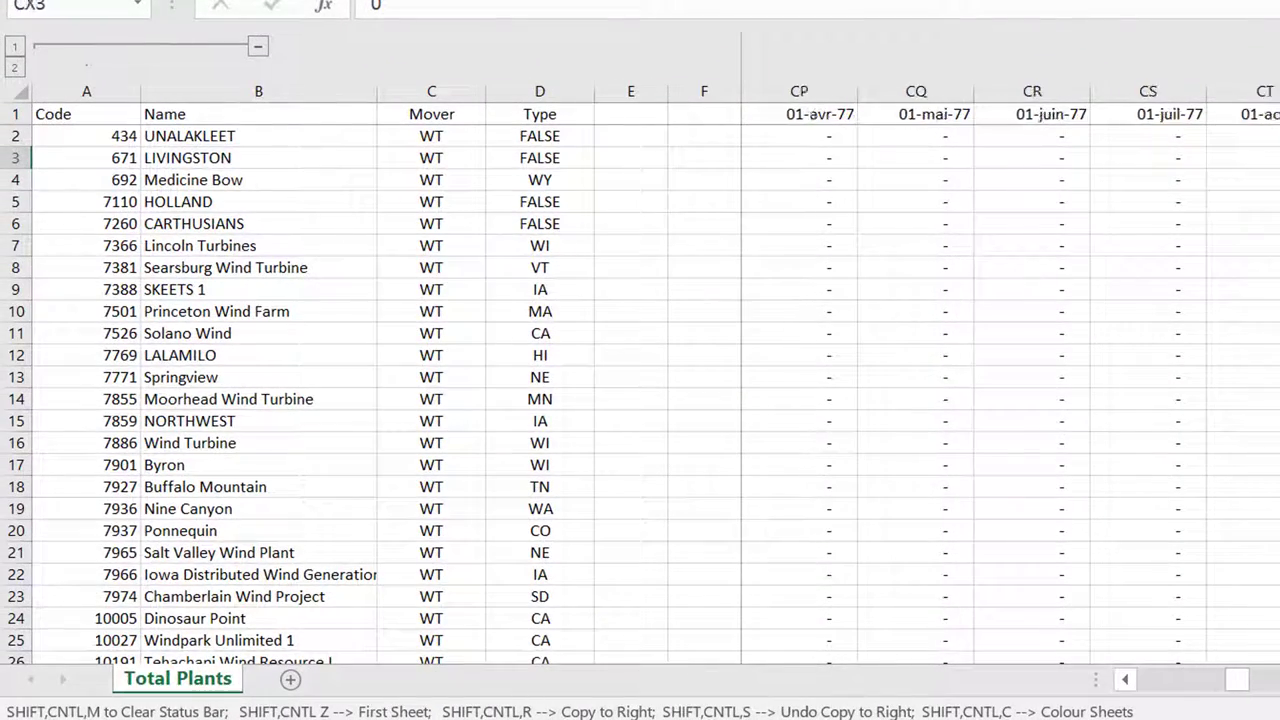
pyautogui.press('Right')
pyautogui.press('Right')
pyautogui.press('Right')
pyautogui.press('Right')
pyautogui.press('Right')
pyautogui.press('Right')
pyautogui.press('Right')
pyautogui.press('Right')
pyautogui.press('Right')
pyautogui.press('Right')
pyautogui.press('Right')
pyautogui.press('Right')
pyautogui.press('Right')
pyautogui.press('Right')
pyautogui.press('Right')
pyautogui.press('Right')
pyautogui.press('Right')
pyautogui.press('Right')
pyautogui.press('Right')
pyautogui.press('Right')
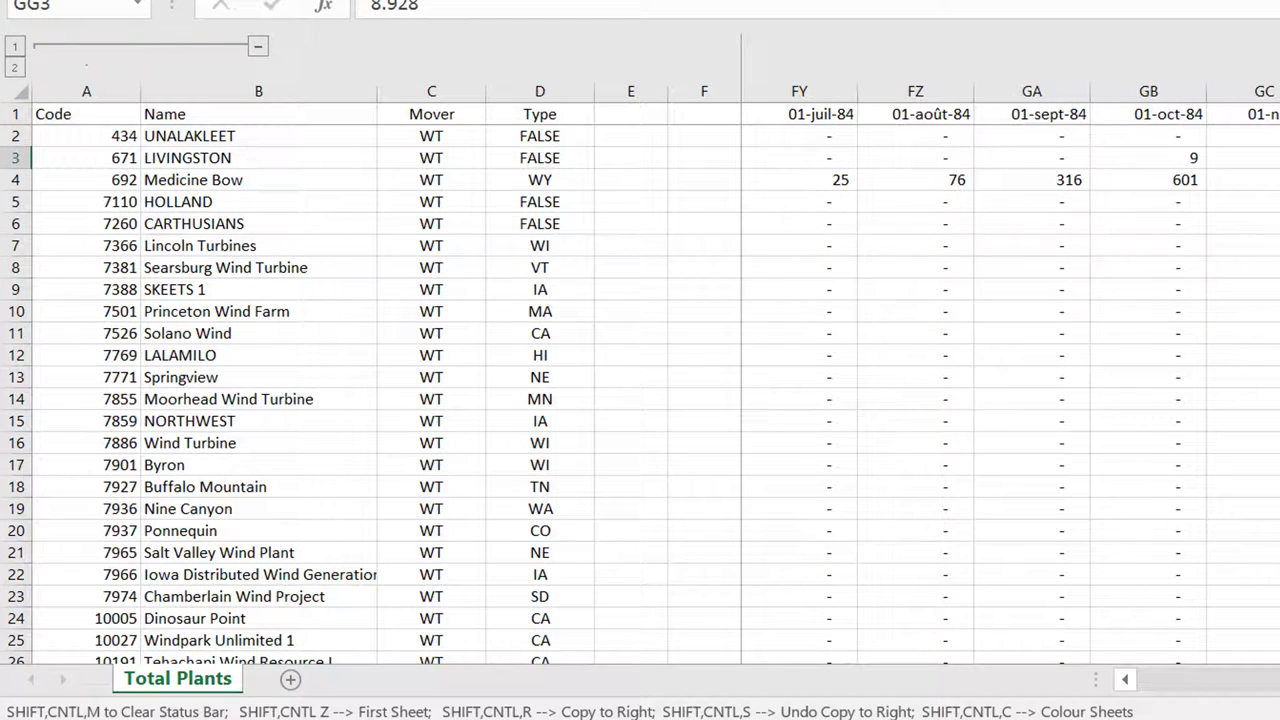
# Examine the monthly generation columns along the Medicine Bow row, from 1984 through late 1997, for recorded output
pyautogui.press('Down')
pyautogui.press('Left')
pyautogui.press('Left')
pyautogui.press('Left')
pyautogui.press('Right')
pyautogui.press('Right')
pyautogui.press('Right')
pyautogui.press('Right')
pyautogui.press('Right')
pyautogui.press('Right')
pyautogui.press('Right')
pyautogui.press('Right')
pyautogui.press('Right')
pyautogui.press('Right')
pyautogui.press('Right')
pyautogui.press('Right')
pyautogui.press('Right')
pyautogui.press('Right')
pyautogui.press('Right')
pyautogui.press('Right')
pyautogui.press('Right')
pyautogui.press('Right')
pyautogui.press('Right')
pyautogui.press('Right')
pyautogui.press('Right')
pyautogui.press('Right')
pyautogui.press('Right')
pyautogui.press('Right')
pyautogui.press('Right')
pyautogui.press('Right')
pyautogui.press('Right')
pyautogui.press('Right')
pyautogui.press('Right')
pyautogui.press('Right')
pyautogui.press('Right')
pyautogui.press('Right')
pyautogui.press('Right')
pyautogui.press('Right')
pyautogui.press('Right')
pyautogui.press('Right')
pyautogui.press('Right')
pyautogui.press('Right')
pyautogui.press('Right')
pyautogui.press('Right')
pyautogui.press('Right')
pyautogui.press('Right')
pyautogui.press('Right')
pyautogui.press('Right')
pyautogui.press('Right')
pyautogui.press('Right')
pyautogui.press('Right')
pyautogui.press('Right')
pyautogui.press('Right')
pyautogui.press('Right')
pyautogui.press('Right')
pyautogui.press('Right')
pyautogui.press('Right')
pyautogui.press('Right')
pyautogui.press('Right')
pyautogui.press('Right')
pyautogui.press('Right')
pyautogui.press('Right')
pyautogui.press('Right')
pyautogui.press('Right')
pyautogui.press('Right')
pyautogui.press('Right')
pyautogui.press('Right')
pyautogui.press('Right')
pyautogui.press('Right')
pyautogui.press('Right')
pyautogui.press('Right')
pyautogui.press('Right')
pyautogui.press('Right')
pyautogui.press('Right')
pyautogui.press('Right')
pyautogui.press('Right')
pyautogui.press('Right')
pyautogui.press('Right')
pyautogui.press('Right')
pyautogui.press('Right')
pyautogui.press('Right')
pyautogui.press('Right')
pyautogui.press('Right')
pyautogui.press('Right')
pyautogui.press('Right')
pyautogui.press('Right')
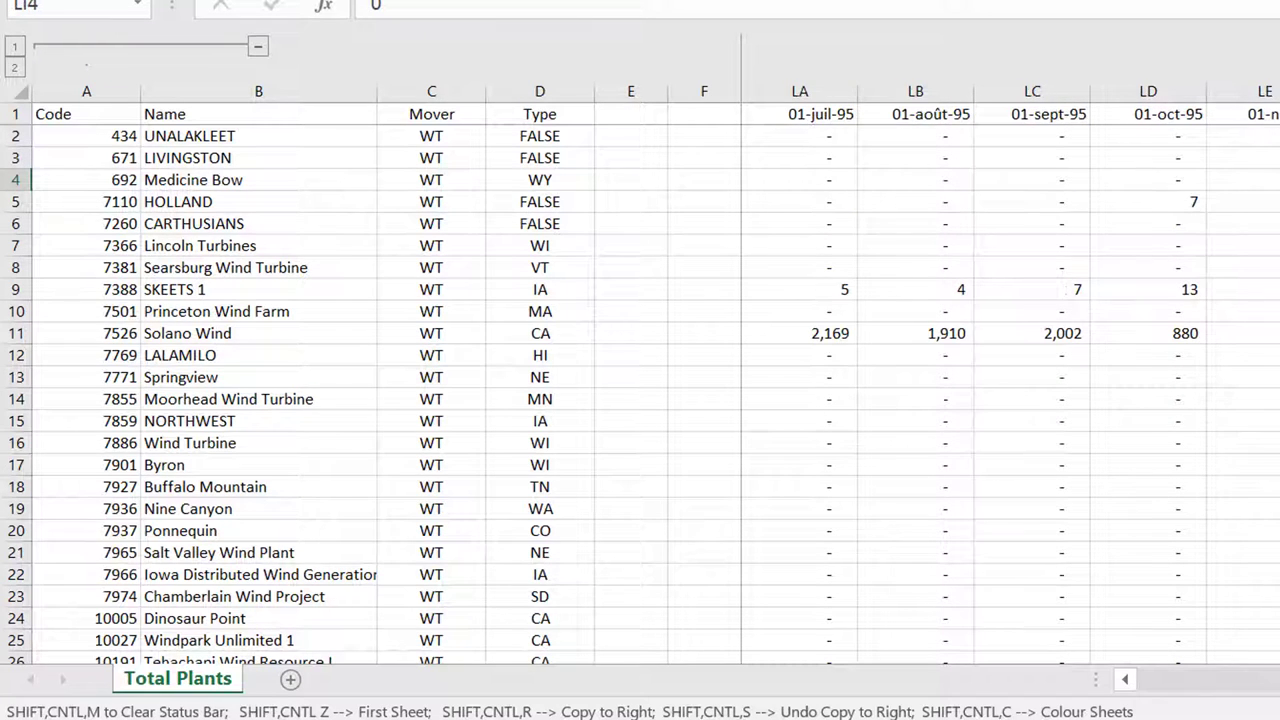
pyautogui.press('Right')
pyautogui.press('Right')
pyautogui.press('Right')
pyautogui.press('Right')
pyautogui.press('Right')
pyautogui.press('Right')
pyautogui.press('Right')
pyautogui.press('Right')
pyautogui.press('Right')
pyautogui.press('Right')
pyautogui.press('Right')
pyautogui.press('Right')
pyautogui.press('Right')
pyautogui.press('Right')
pyautogui.press('Right')
pyautogui.press('Right')
pyautogui.press('Right')
pyautogui.press('Right')
pyautogui.press('Right')
pyautogui.press('Right')
# Examine the late-1997 monthly generation columns down the whole wind plant list, from the Medicine Bow row to past the last record
pyautogui.press('Down')
pyautogui.press('Down')
pyautogui.press('Down')
pyautogui.press('Down')
pyautogui.press('Down')
pyautogui.press('Down')
pyautogui.press('Down')
pyautogui.press('Down')
pyautogui.press('Down')
pyautogui.press('Down')
pyautogui.press('Down')
pyautogui.press('Down')
pyautogui.press('Down')
pyautogui.press('Down')
pyautogui.press('Down')
pyautogui.press('Down')
pyautogui.press('Down')
pyautogui.press('Down')
pyautogui.press('Down')
pyautogui.press('Down')
pyautogui.press('Down')
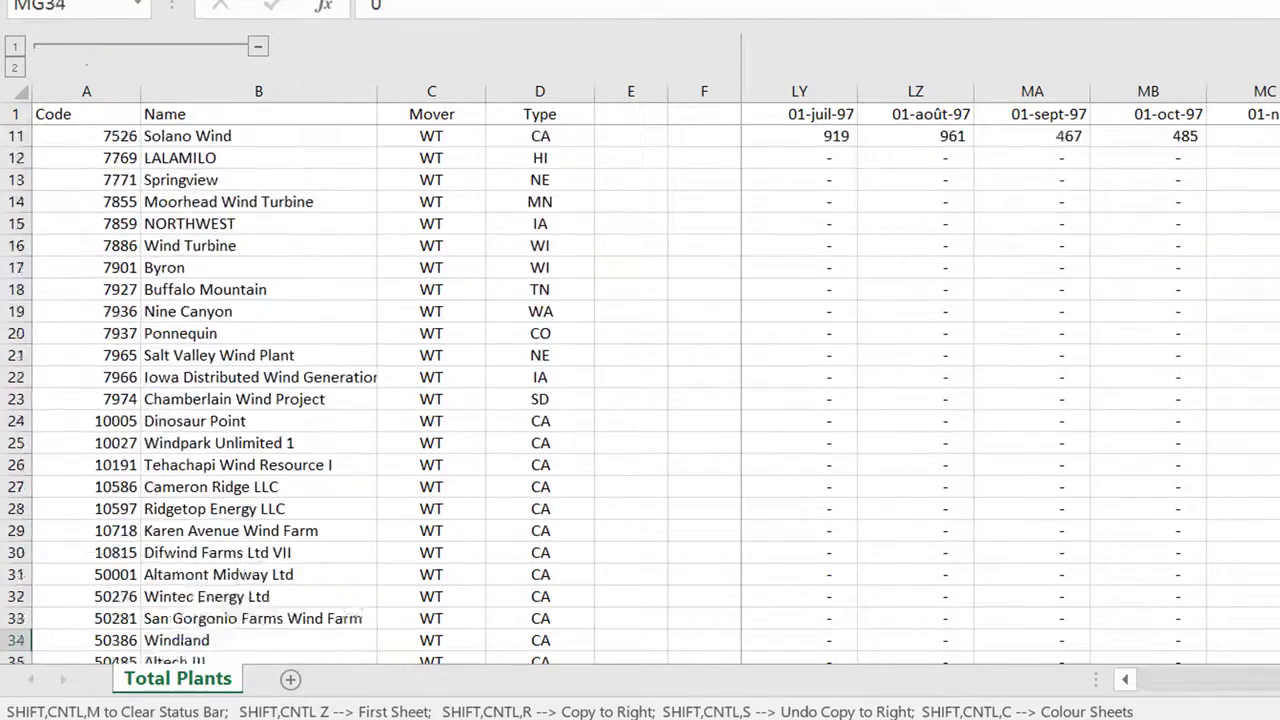
pyautogui.press('Down')
pyautogui.press('Down')
pyautogui.press('Down')
pyautogui.press('Down')
pyautogui.press('Down')
pyautogui.press('Down')
pyautogui.press('Down')
pyautogui.press('Down')
pyautogui.press('Down')
pyautogui.press('Down')
pyautogui.press('Down')
pyautogui.press('Down')
pyautogui.press('Down')
pyautogui.press('Down')
pyautogui.press('Down')
pyautogui.press('Down')
pyautogui.press('Down')
pyautogui.press('Down')
pyautogui.press('Down')
pyautogui.press('Down')
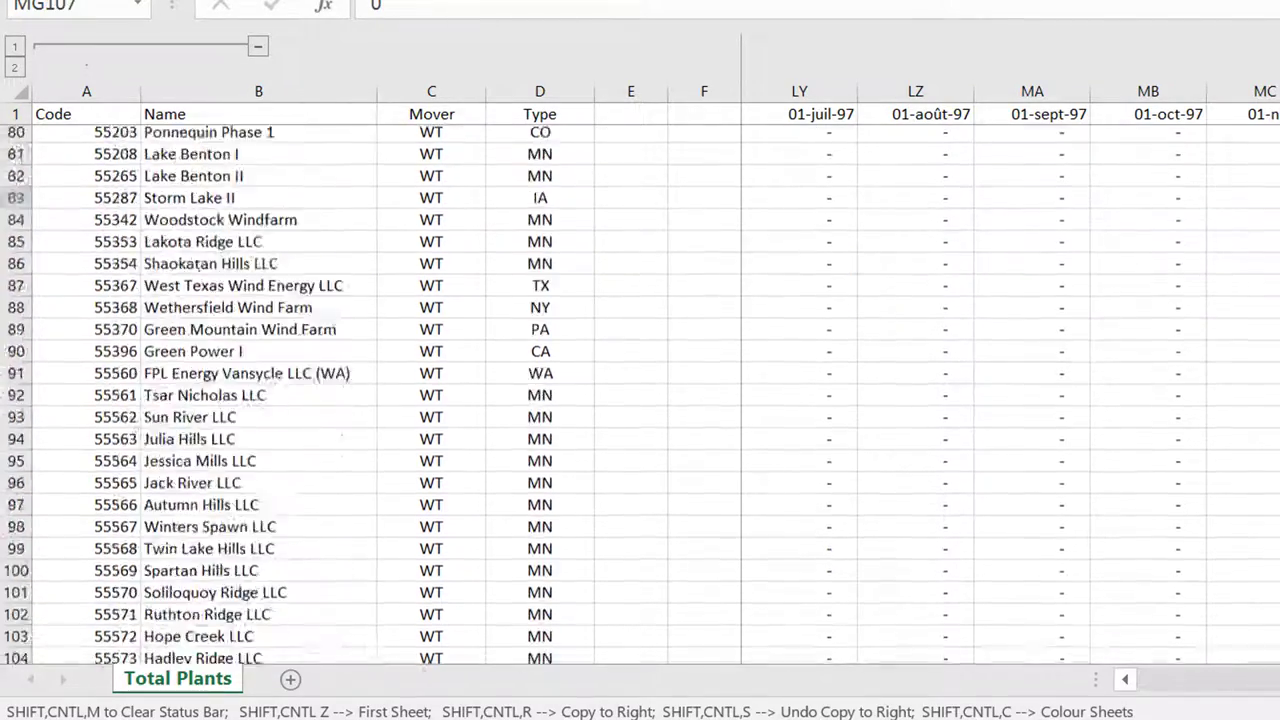
pyautogui.press('pagedown')
pyautogui.press('pagedown')
pyautogui.press('pagedown')
pyautogui.press('pagedown')
pyautogui.press('pagedown')
pyautogui.press('pagedown')
pyautogui.press('pagedown')
pyautogui.press('pagedown')
pyautogui.press('pagedown')
pyautogui.press('pagedown')
pyautogui.press('pagedown')
pyautogui.press('pagedown')
pyautogui.press('pagedown')
pyautogui.press('pagedown')
pyautogui.press('pagedown')
pyautogui.press('pagedown')
pyautogui.press('pagedown')
pyautogui.press('pagedown')
pyautogui.press('pagedown')
pyautogui.press('pagedown')
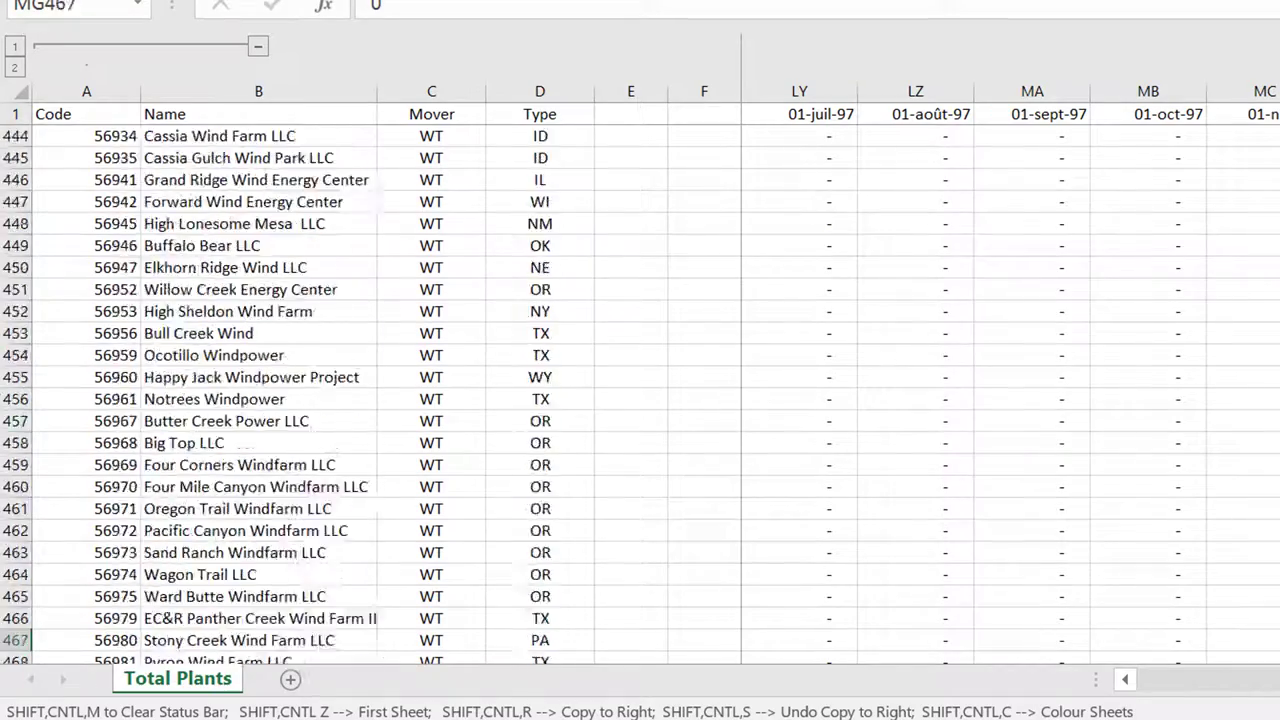
pyautogui.press('pagedown')
pyautogui.press('pagedown')
pyautogui.press('pagedown')
pyautogui.press('pagedown')
pyautogui.press('pagedown')
pyautogui.press('pagedown')
pyautogui.press('pagedown')
pyautogui.press('pagedown')
pyautogui.press('pagedown')
pyautogui.press('pagedown')
pyautogui.press('pagedown')
pyautogui.press('pagedown')
# Review the late-1997 generation columns back up from the end of the wind plant list to its first records
pyautogui.press('pageup')
pyautogui.press('pageup')
pyautogui.press('pageup')
pyautogui.press('pageup')
pyautogui.press('pageup')
pyautogui.press('pageup')
pyautogui.press('pageup')
pyautogui.press('pageup')
pyautogui.press('pageup')
pyautogui.press('pageup')
pyautogui.press('pageup')
pyautogui.press('pageup')
pyautogui.press('pageup')
pyautogui.press('pageup')
pyautogui.press('pageup')
pyautogui.press('pageup')
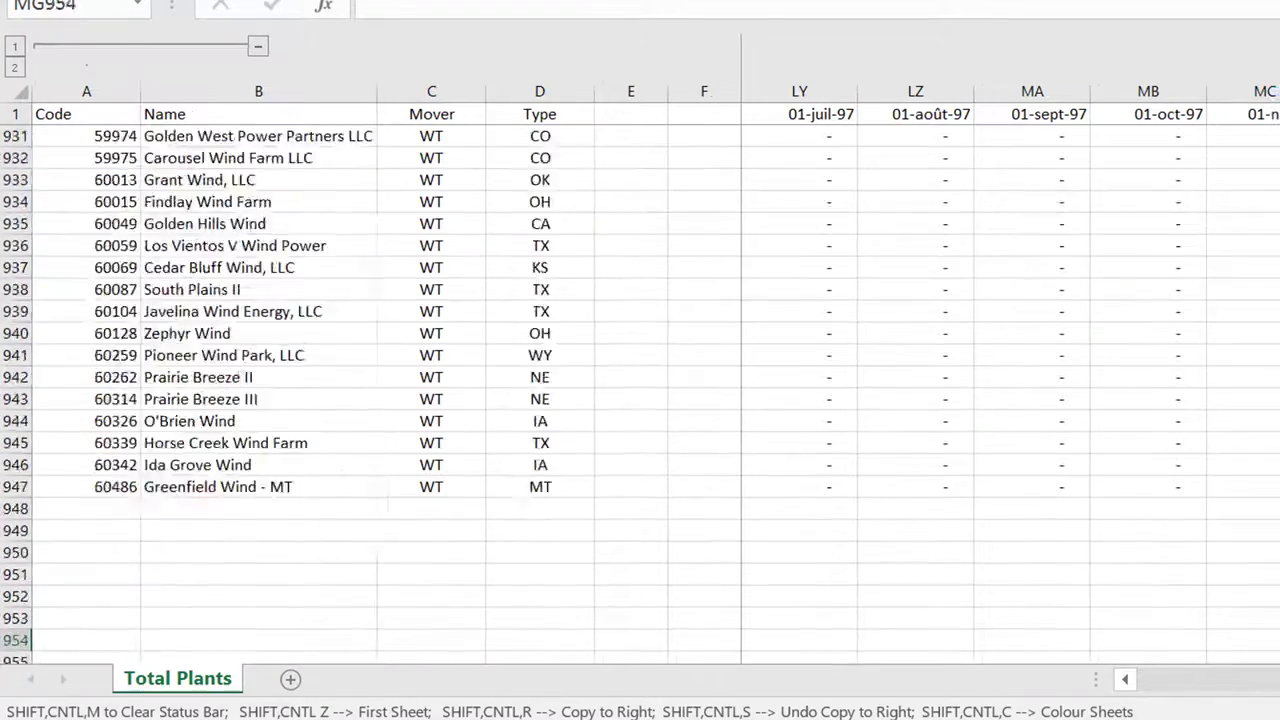
pyautogui.press('pageup')
pyautogui.press('pageup')
pyautogui.press('pageup')
pyautogui.press('pageup')
pyautogui.press('pageup')
pyautogui.press('pageup')
pyautogui.press('pageup')
pyautogui.press('pageup')
pyautogui.press('pageup')
pyautogui.press('pageup')
pyautogui.press('pageup')
pyautogui.press('pageup')
pyautogui.press('pageup')
pyautogui.press('pageup')
pyautogui.press('pageup')
pyautogui.press('pageup')
pyautogui.press('pageup')
pyautogui.press('pageup')
pyautogui.press('pageup')
pyautogui.press('pageup')
# Examine the monthly generation columns along the Windpark Unlimited 1 row, from late 1997 through November 2001, for recorded output
pyautogui.press('Right')
pyautogui.press('Right')
pyautogui.press('Right')
pyautogui.press('Right')
pyautogui.press('Right')
pyautogui.press('Right')
pyautogui.press('Right')
pyautogui.press('Right')
pyautogui.press('Right')
pyautogui.press('Right')
pyautogui.press('Right')
pyautogui.press('Right')
pyautogui.press('Right')
pyautogui.press('Right')
pyautogui.press('Right')
pyautogui.press('Right')
pyautogui.press('Right')
pyautogui.press('Right')
pyautogui.press('Right')
pyautogui.press('Right')
pyautogui.press('Right')
pyautogui.press('Right')
pyautogui.press('Right')
pyautogui.press('Right')
pyautogui.press('Right')
pyautogui.press('Right')
pyautogui.press('Right')
pyautogui.press('Right')
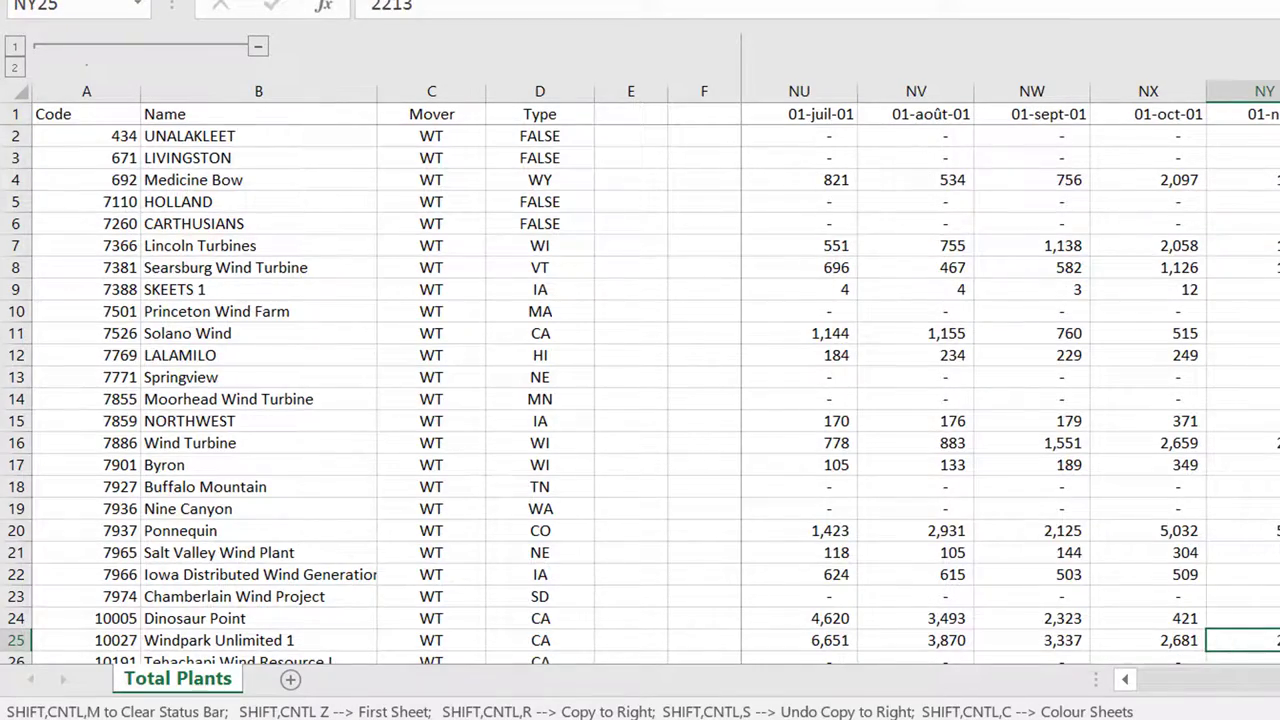
# Examine the monthly generation columns down the wind plant list from the Windpark Unlimited 1 row and back up to the Mojave 17 row
pyautogui.press('pagedown')
pyautogui.press('pagedown')
pyautogui.press('pagedown')
pyautogui.press('pagedown')
pyautogui.press('pagedown')
pyautogui.press('pagedown')
pyautogui.press('pageup')
pyautogui.press('pageup')
pyautogui.press('pageup')
pyautogui.press('pageup')
pyautogui.press('pageup')
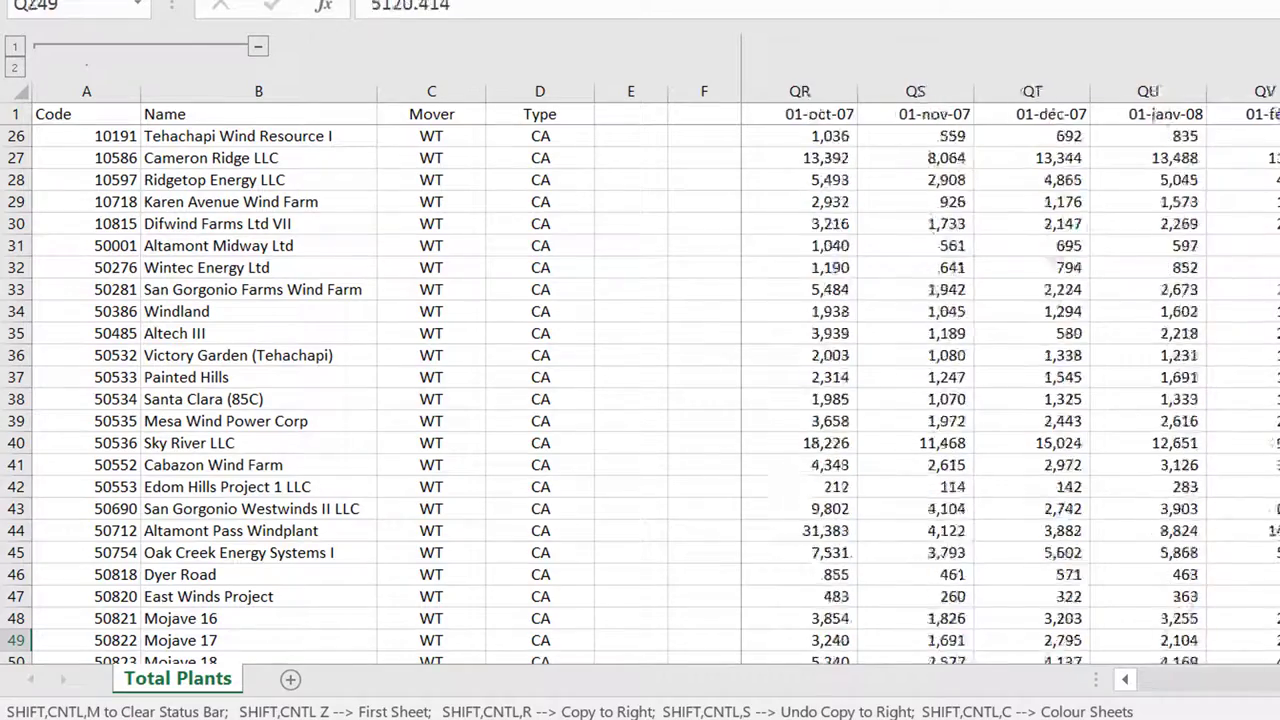
# Examine the monthly generation columns along the Mojave 17 row, from late 2007 through December 2016, for recorded output
pyautogui.press('Right')
pyautogui.press('Right')
pyautogui.press('Right')
pyautogui.press('Right')
pyautogui.press('Right')
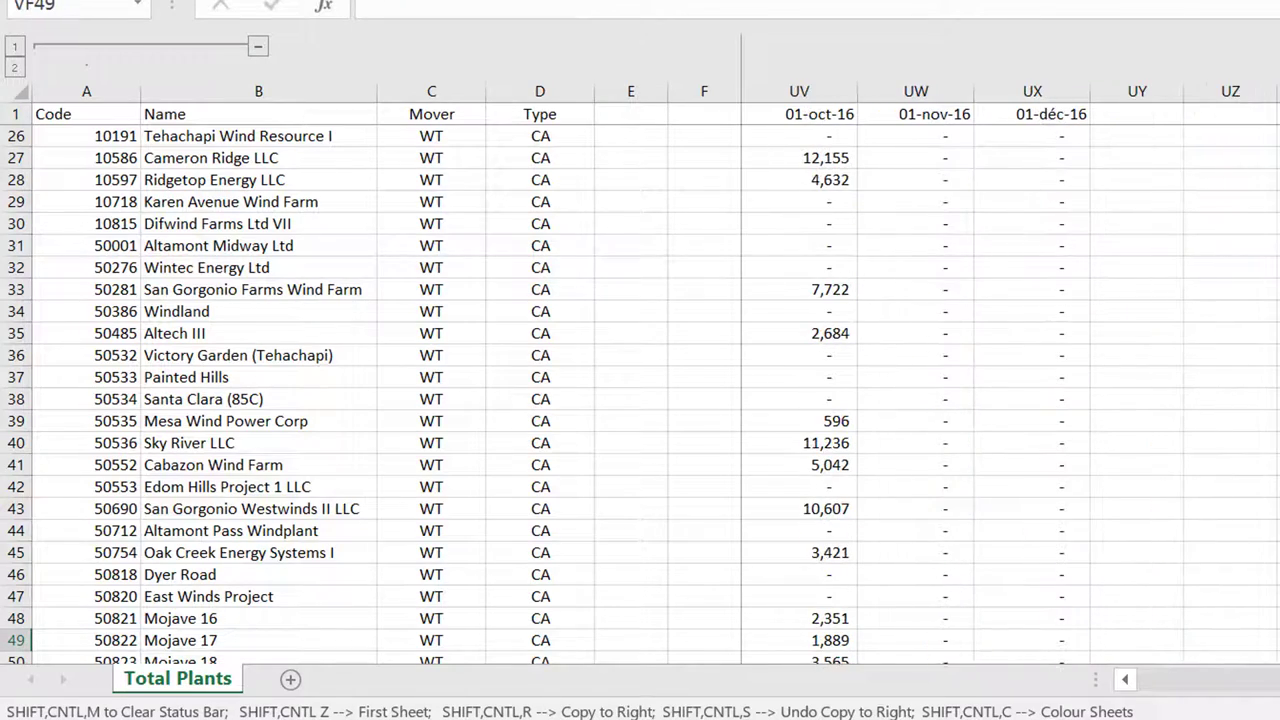
pyautogui.press('Left')
pyautogui.press('Left')
pyautogui.press('Left')
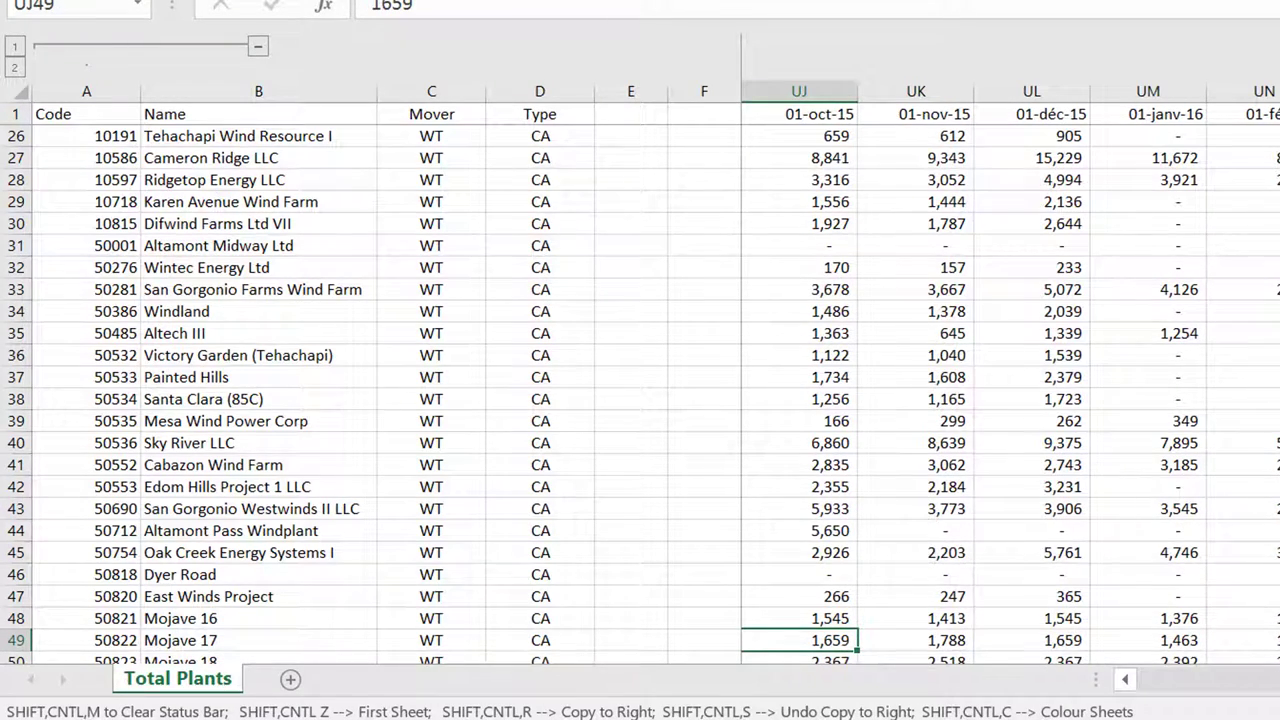
# Return from the late-2015 generation columns to the start of the wind plant table, ending at the Name header in B1
pyautogui.hotkey('ctrl', 'Left')
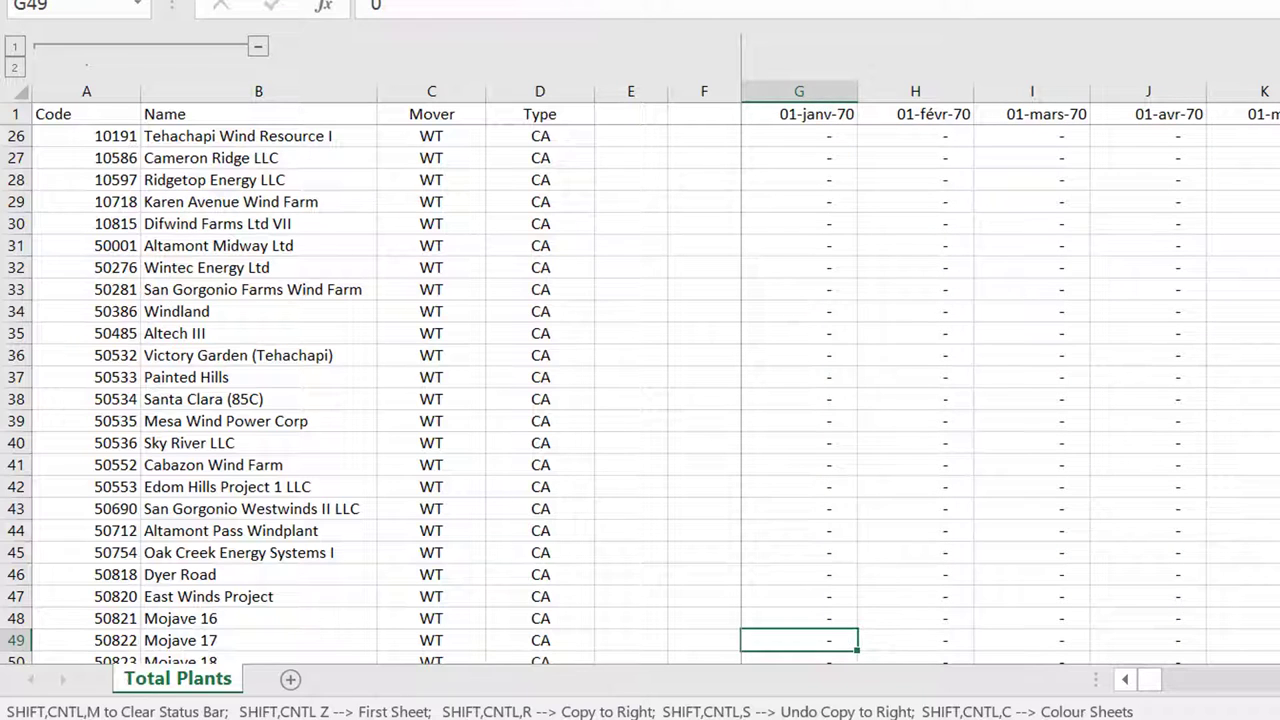
pyautogui.press('Up')
pyautogui.press('Left')
pyautogui.press('Left')
pyautogui.press('Left')
pyautogui.press('Left')
pyautogui.press('Left')
pyautogui.press('Left')
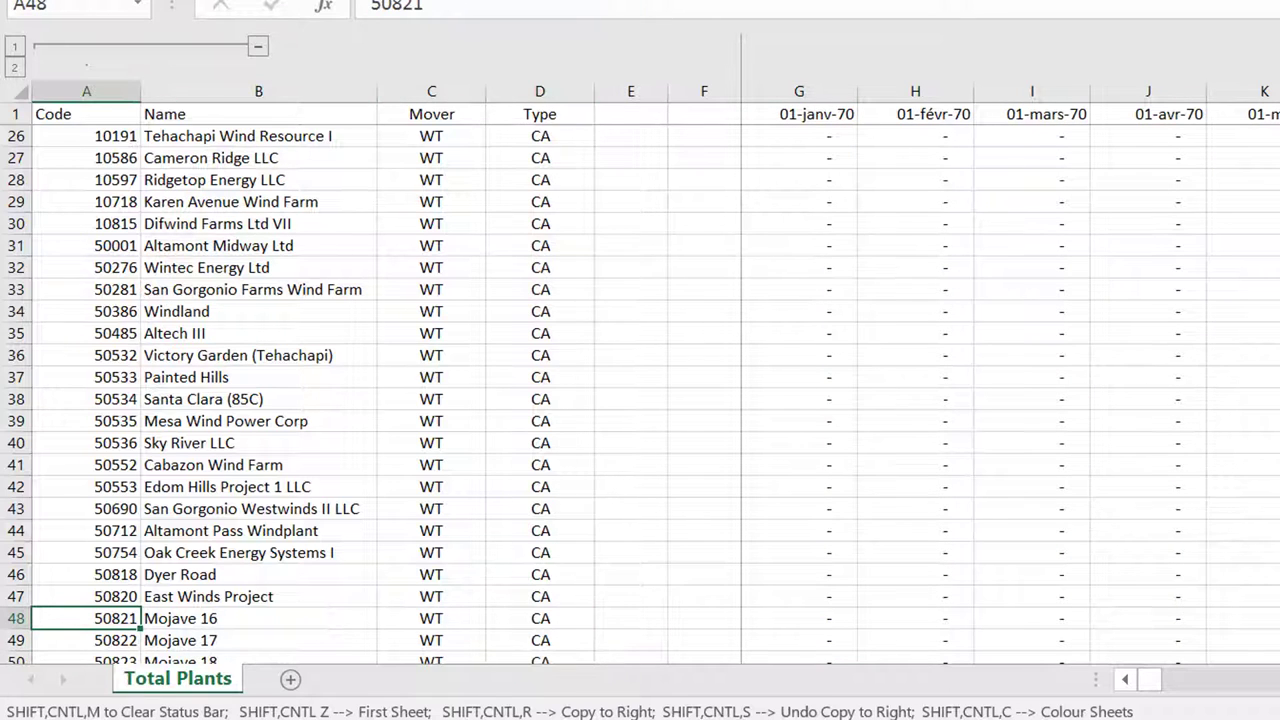
pyautogui.press('pageup')
pyautogui.press('Up')
pyautogui.press('Up')
pyautogui.press('Up')
pyautogui.press('Up')
pyautogui.press('Up')
pyautogui.press('Up')
pyautogui.press('Up')
pyautogui.press('Up')
pyautogui.press('Up')
pyautogui.press('Up')
pyautogui.press('Up')
pyautogui.press('Up')
pyautogui.press('Up')
pyautogui.press('Up')
pyautogui.press('Up')
pyautogui.press('Up')
pyautogui.press('Up')
pyautogui.press('Up')
pyautogui.press('Up')
pyautogui.press('Up')
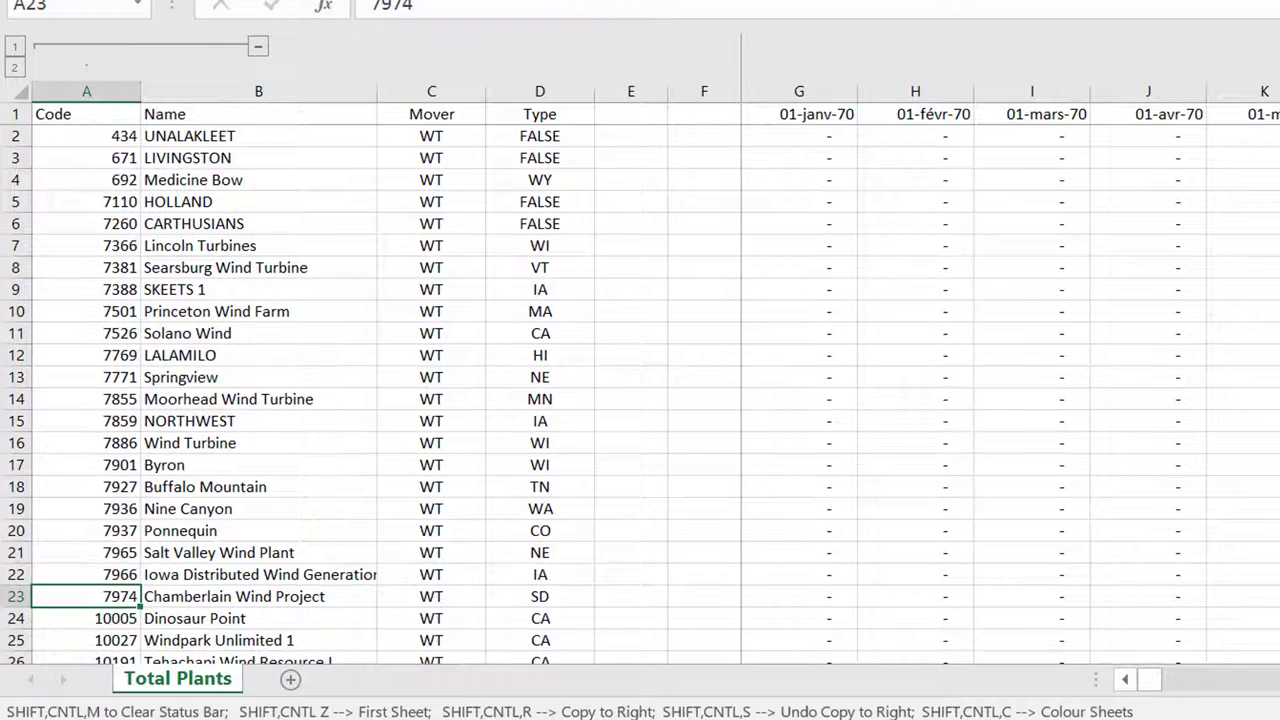
pyautogui.press('Right')
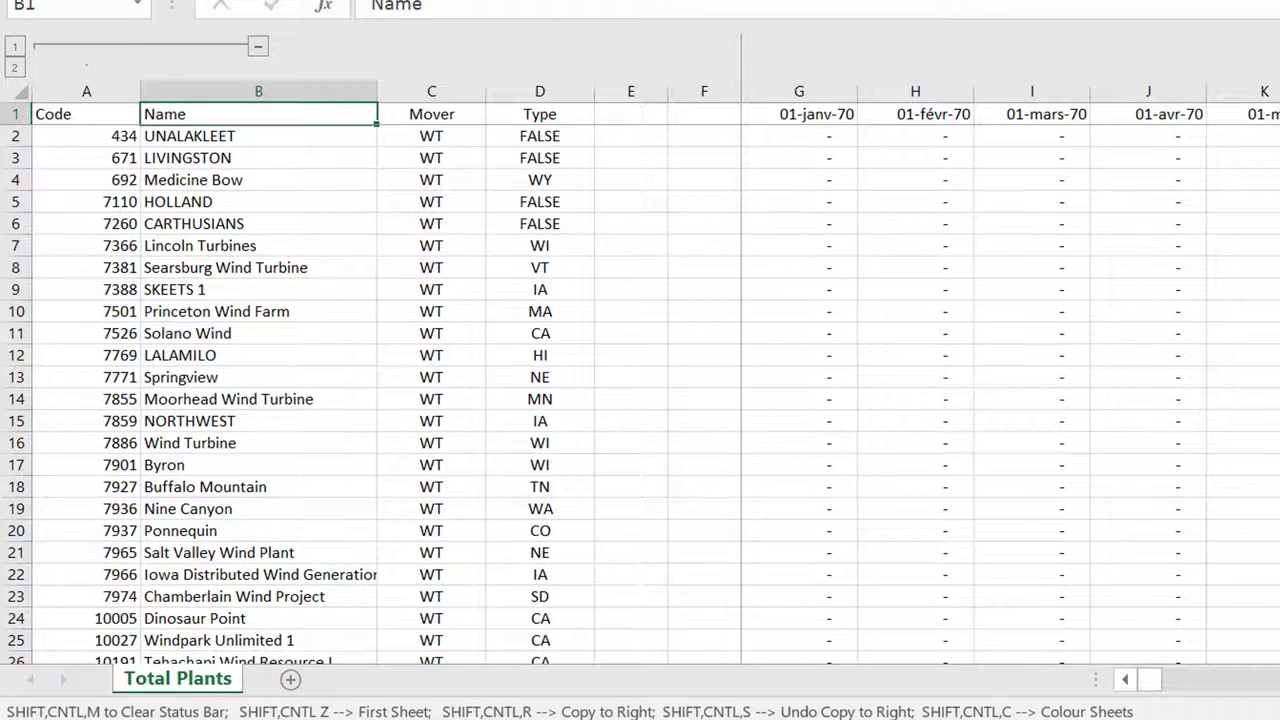
# Add a new worksheet and enter the label "Selected Plant" in cell B2
pyautogui.click(294, 685)
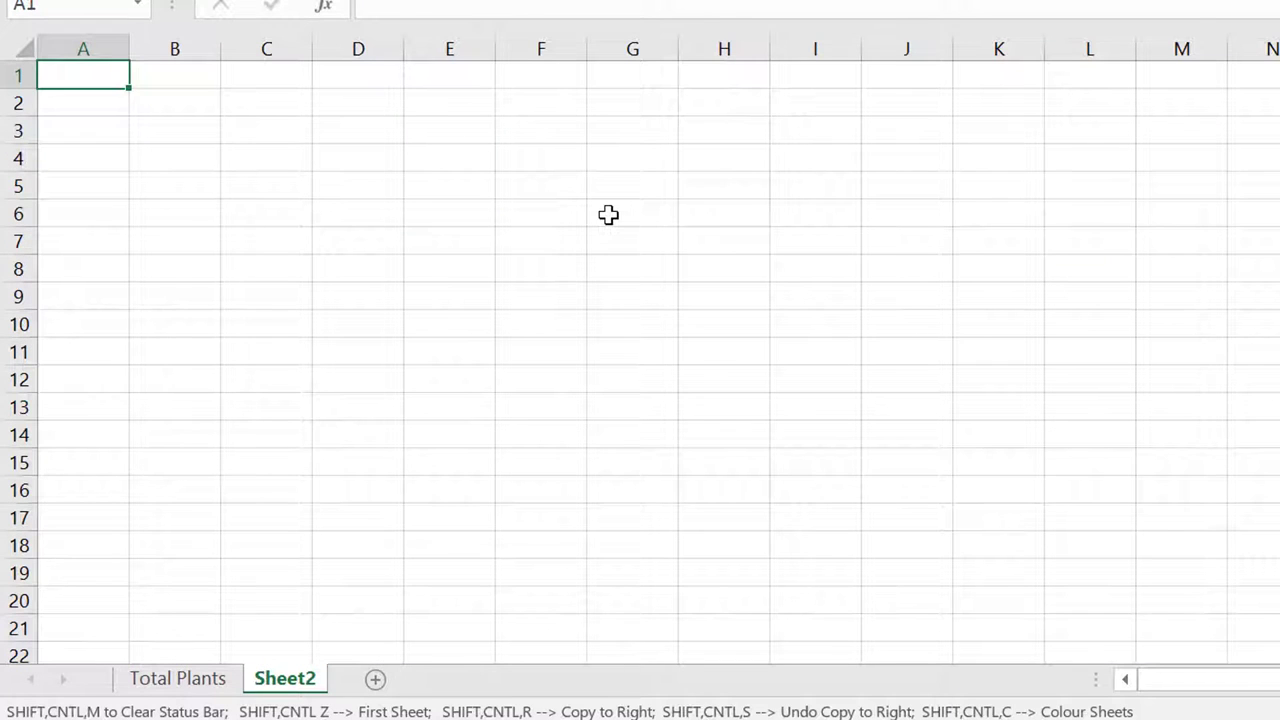
pyautogui.press('Down')
pyautogui.press('Right')
pyautogui.write('Selec')
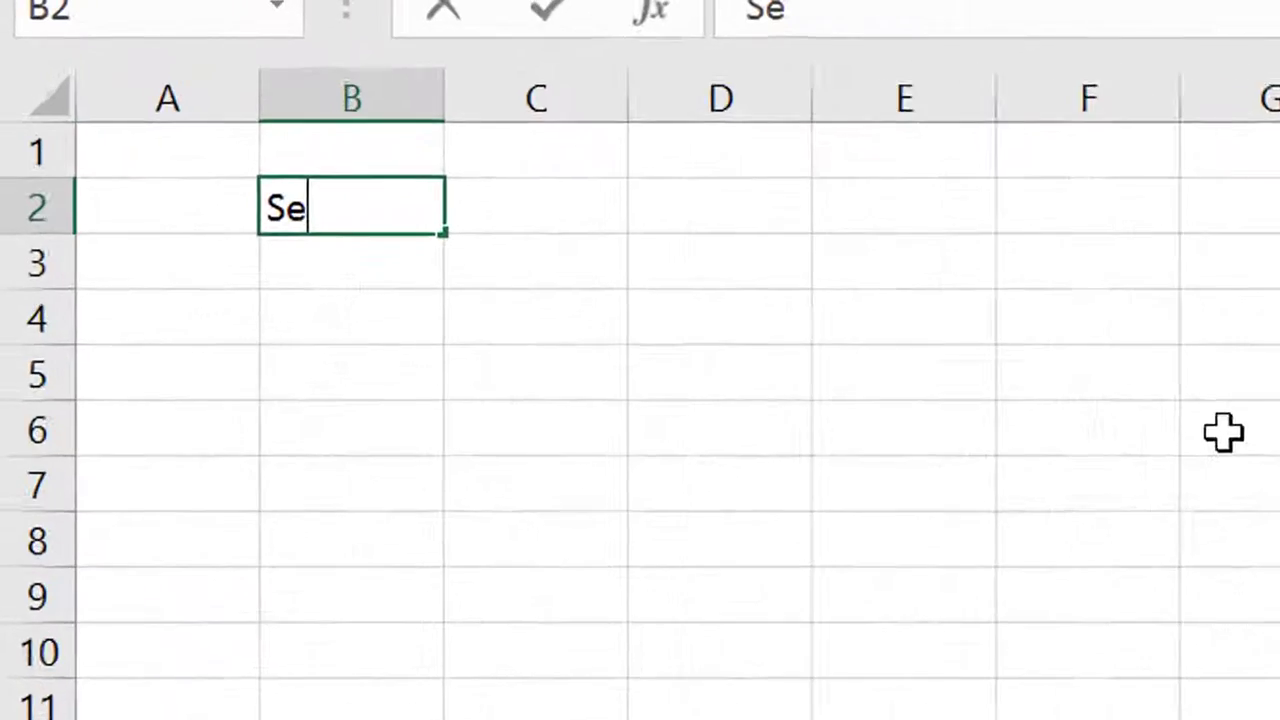
pyautogui.write('ted Plant')
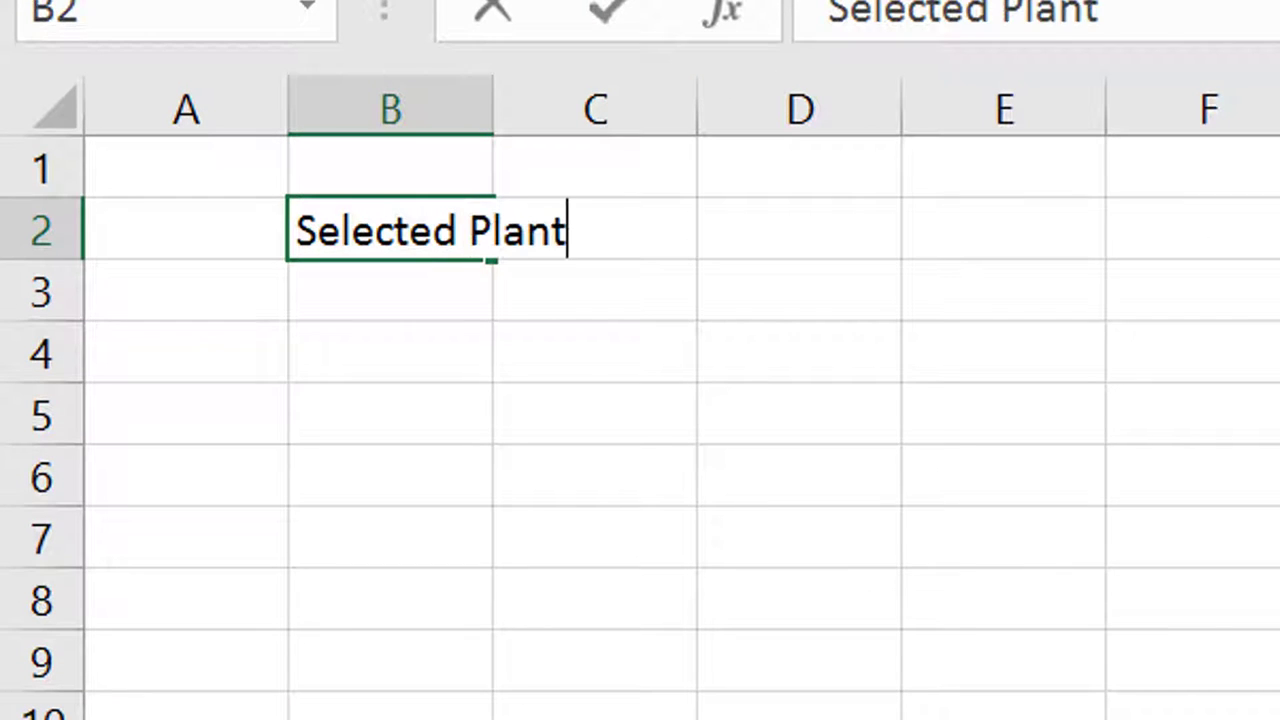
pyautogui.press('Return')
# Enter the label "Multiple Selections" in cell B5
pyautogui.press('Down')
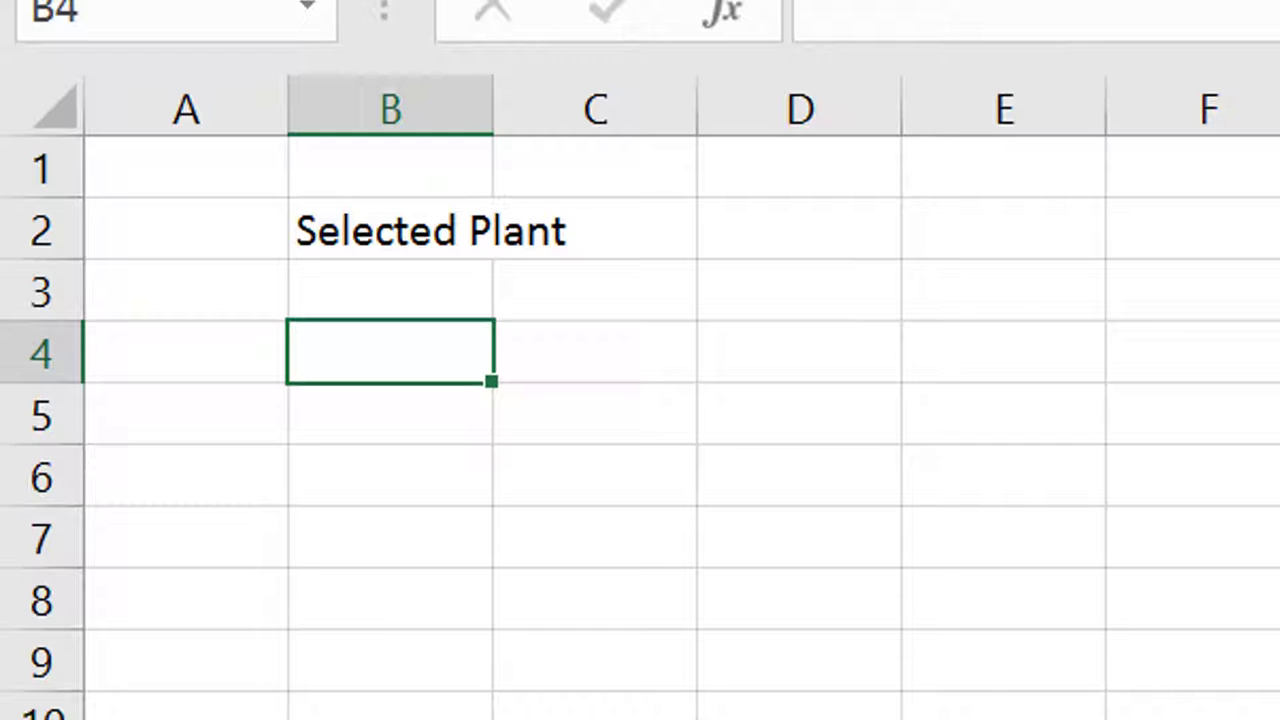
pyautogui.press('Down')
pyautogui.write('M')
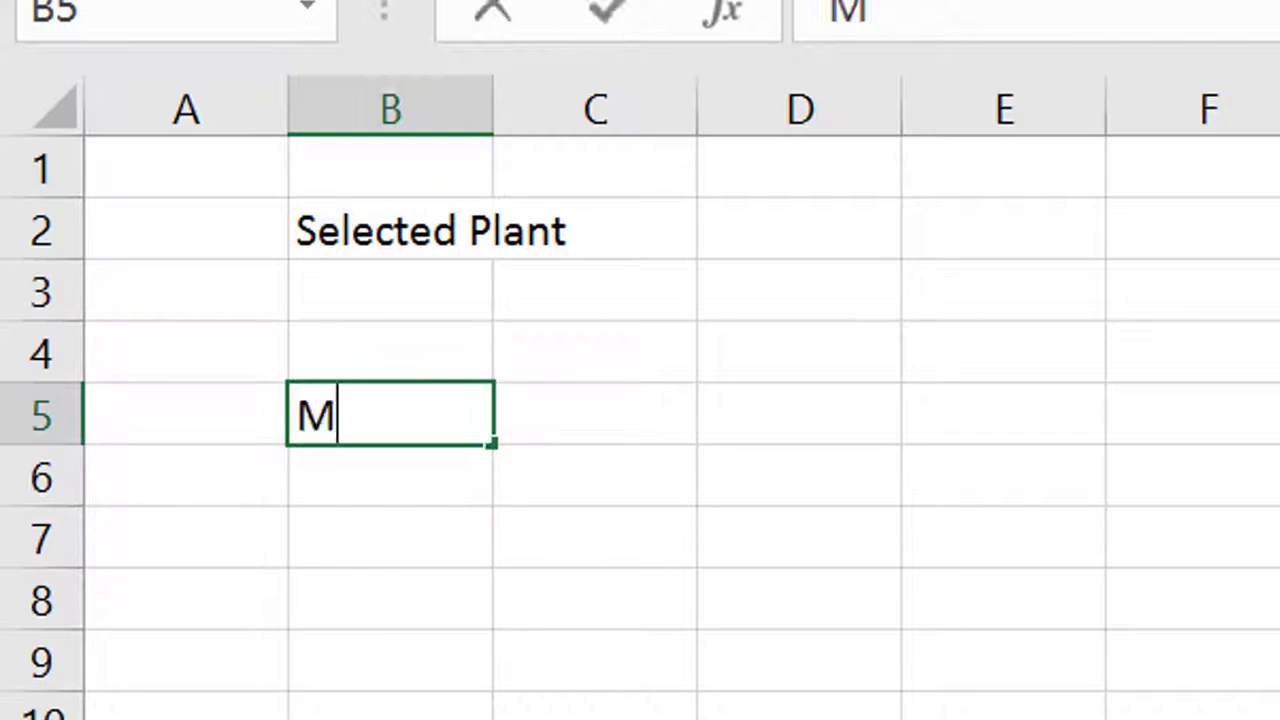
pyautogui.write('ultiple Selections')
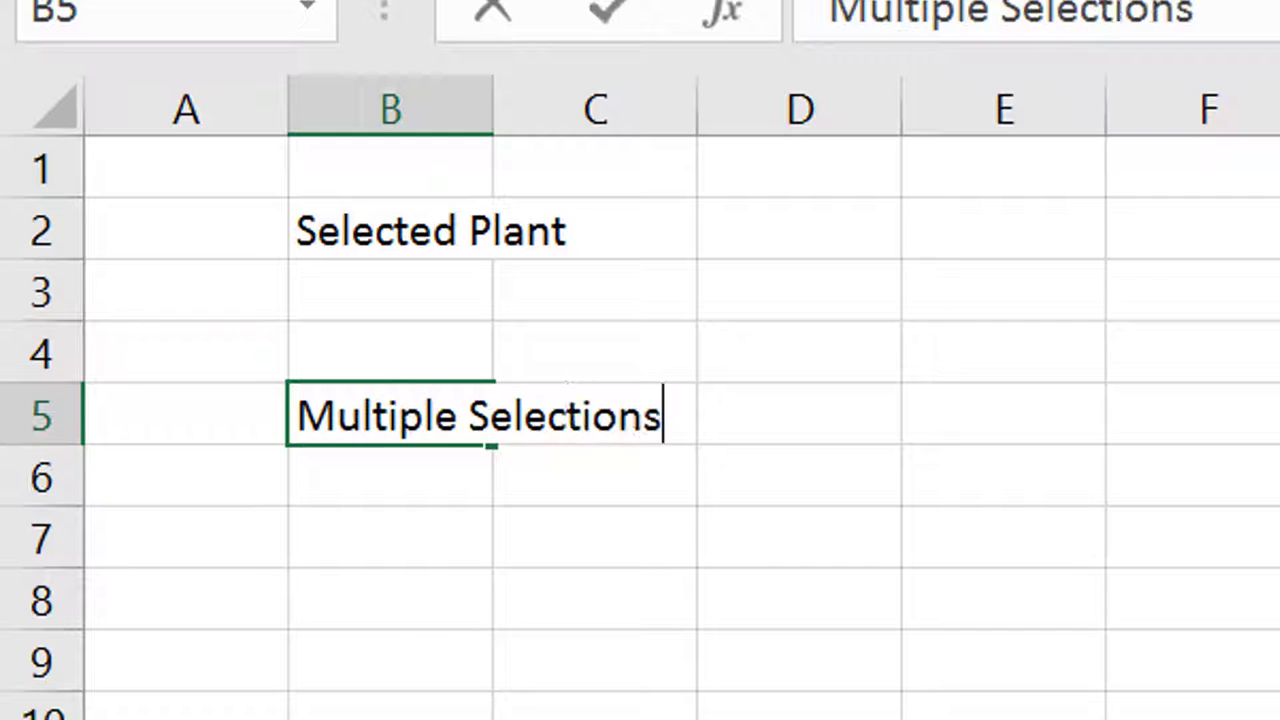
pyautogui.press('Return')
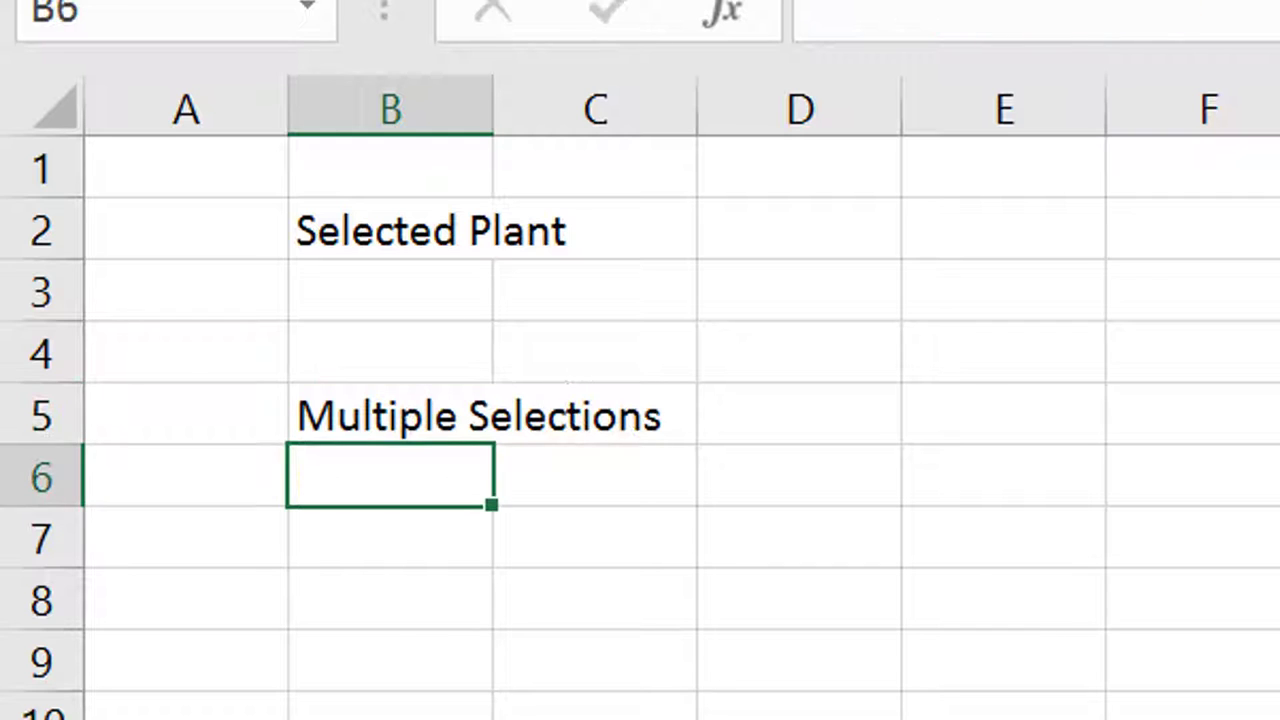
# Enter the label "Code" in cell E2, in the same row as Selected Plant
pyautogui.press('Up')
pyautogui.press('Up')
pyautogui.press('Up')
pyautogui.press('Up')
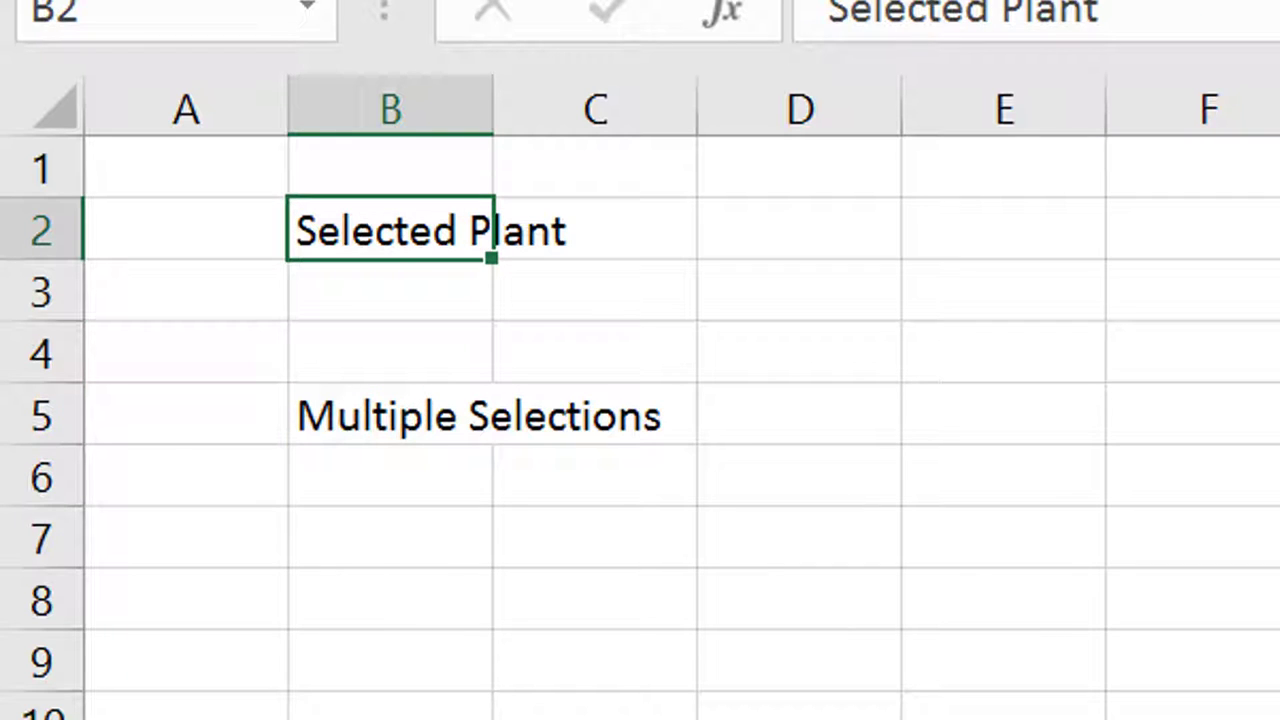
pyautogui.press('Right')
pyautogui.press('Right')
pyautogui.press('Right')
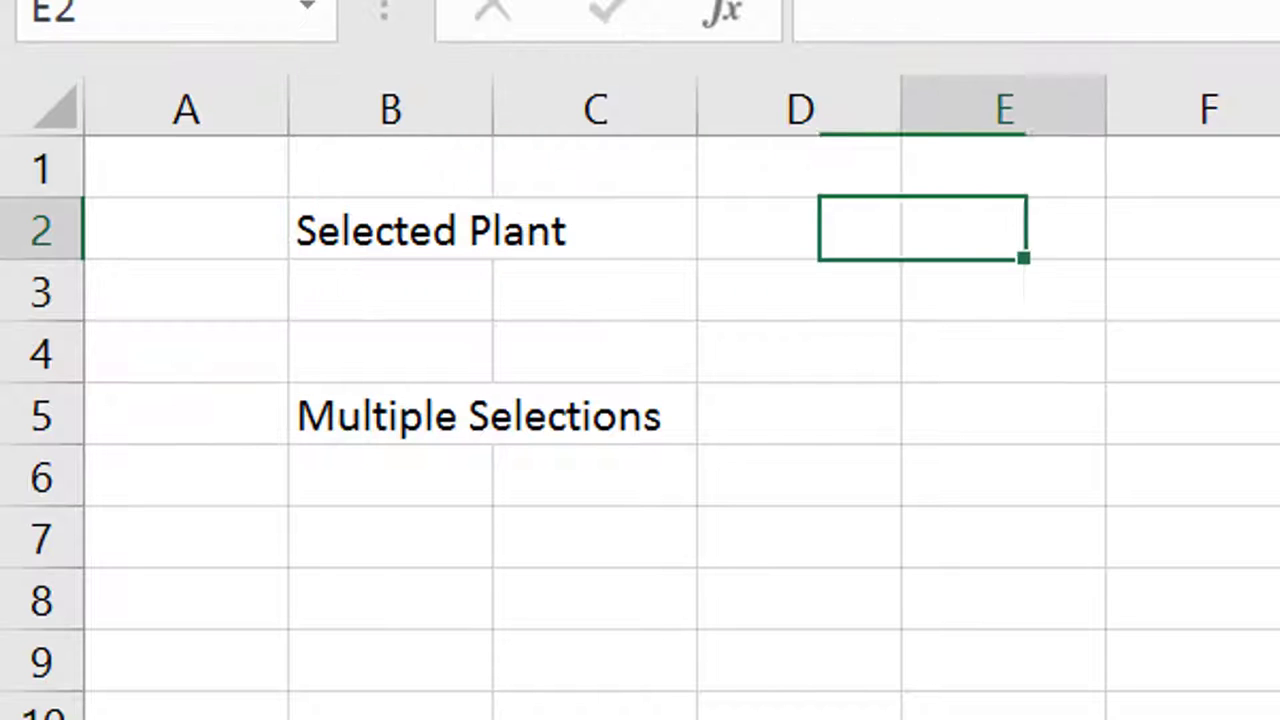
pyautogui.write('Code')
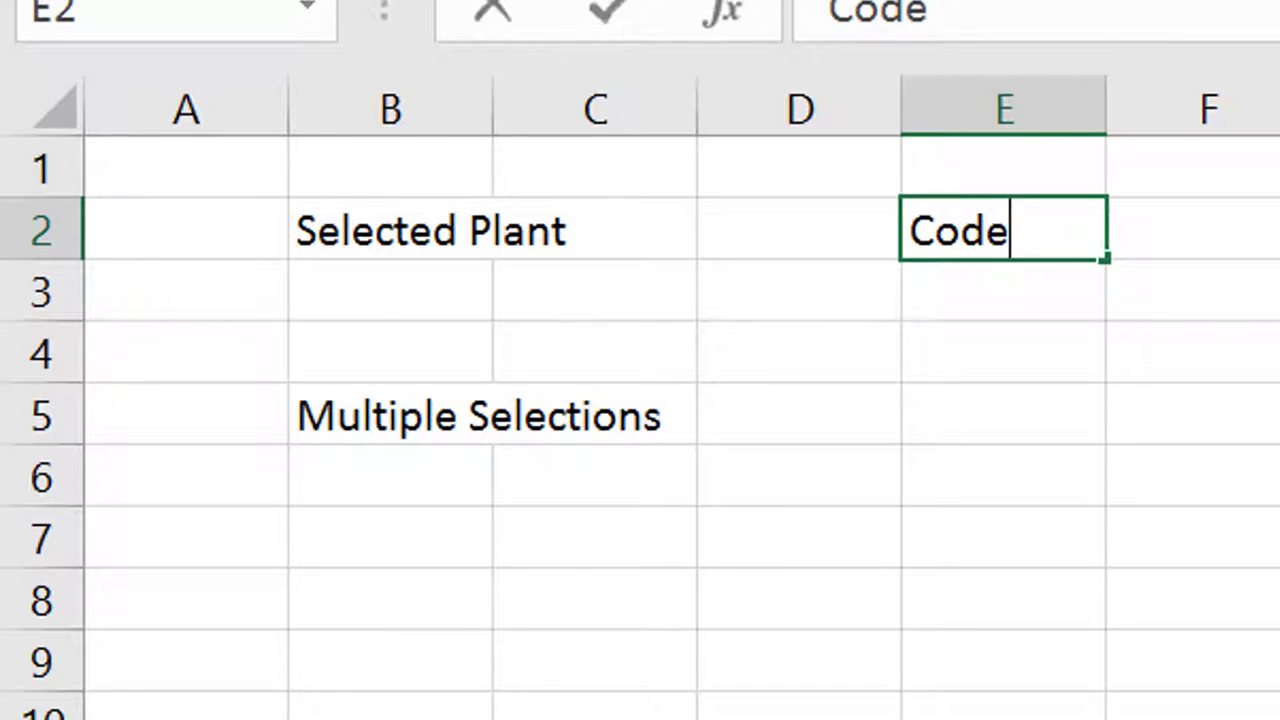
pyautogui.press('Return')
# Enter 1 in cell F2 as the value beside the Code label
pyautogui.click(1190, 229)
pyautogui.write('1')
pyautogui.press('Return')
pyautogui.press('Up')
pyautogui.press('Left')
pyautogui.press('Left')
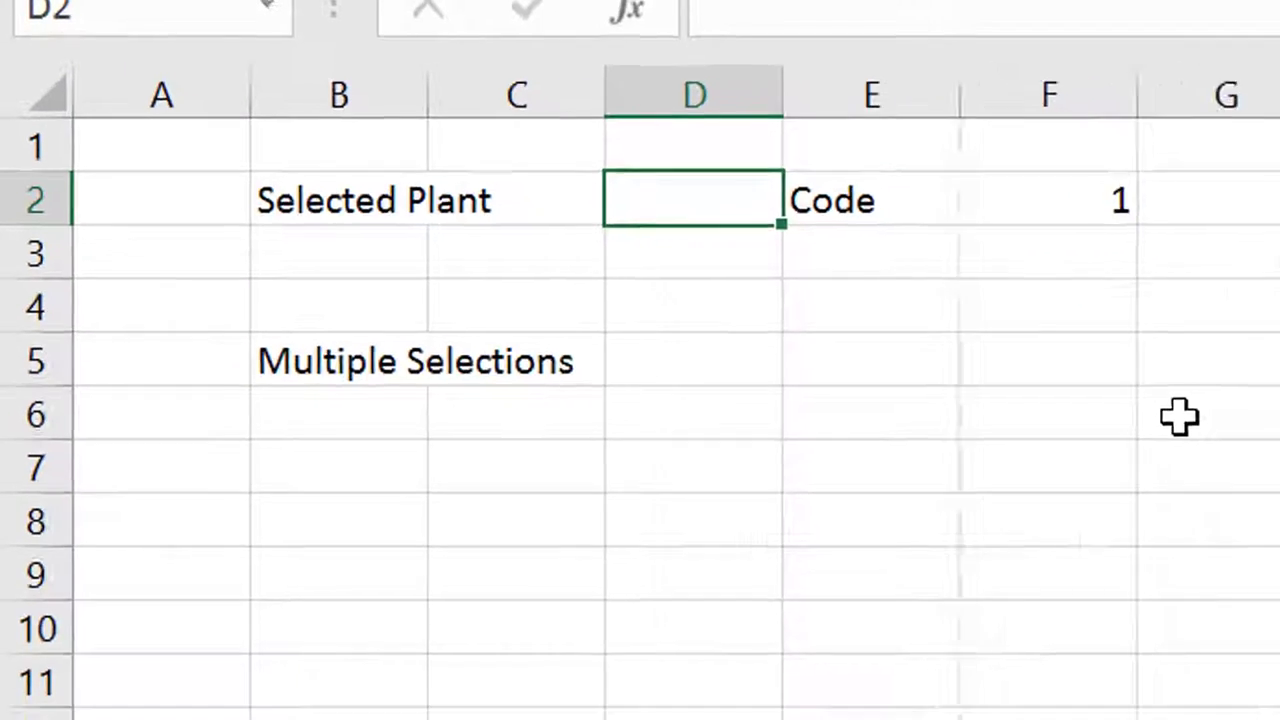
pyautogui.press('Right')
pyautogui.press('Right')
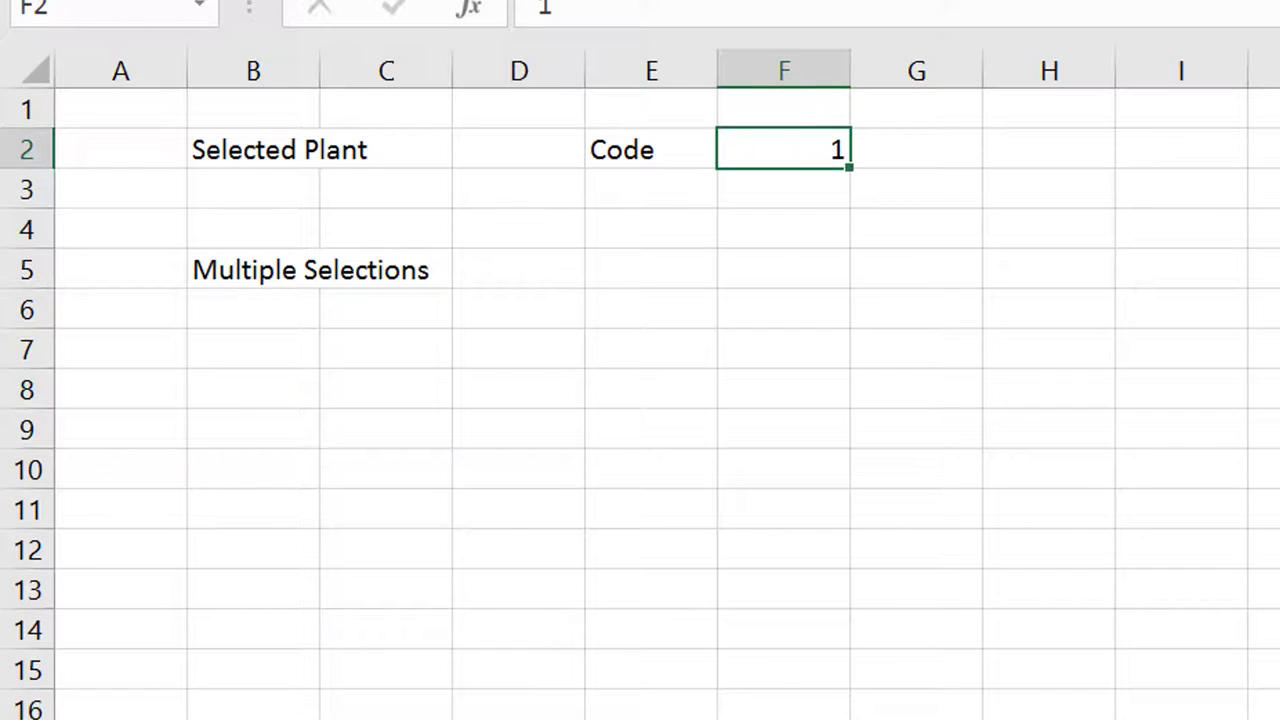
# Insert a drop-down form control on Sheet2 in row 2, spanning about columns H to J
pyautogui.hotkey('ctrl', 'pagedown')
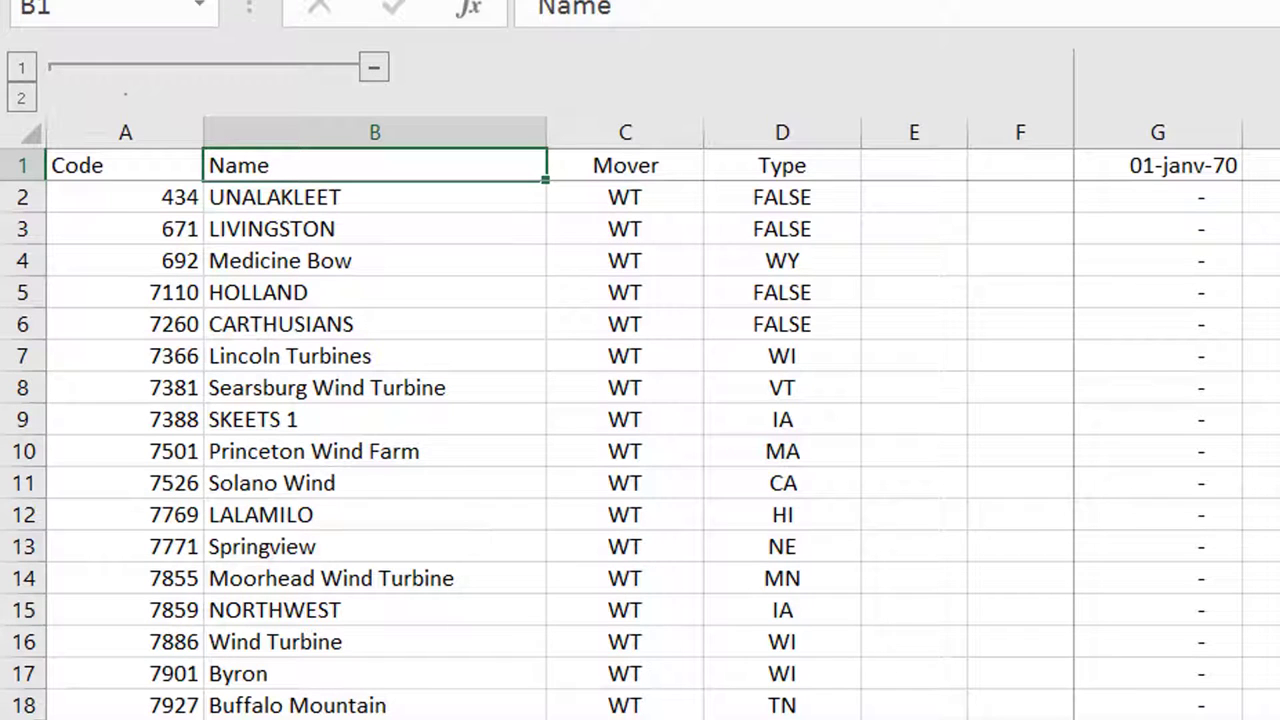
pyautogui.hotkey('ctrl', 'pageup')
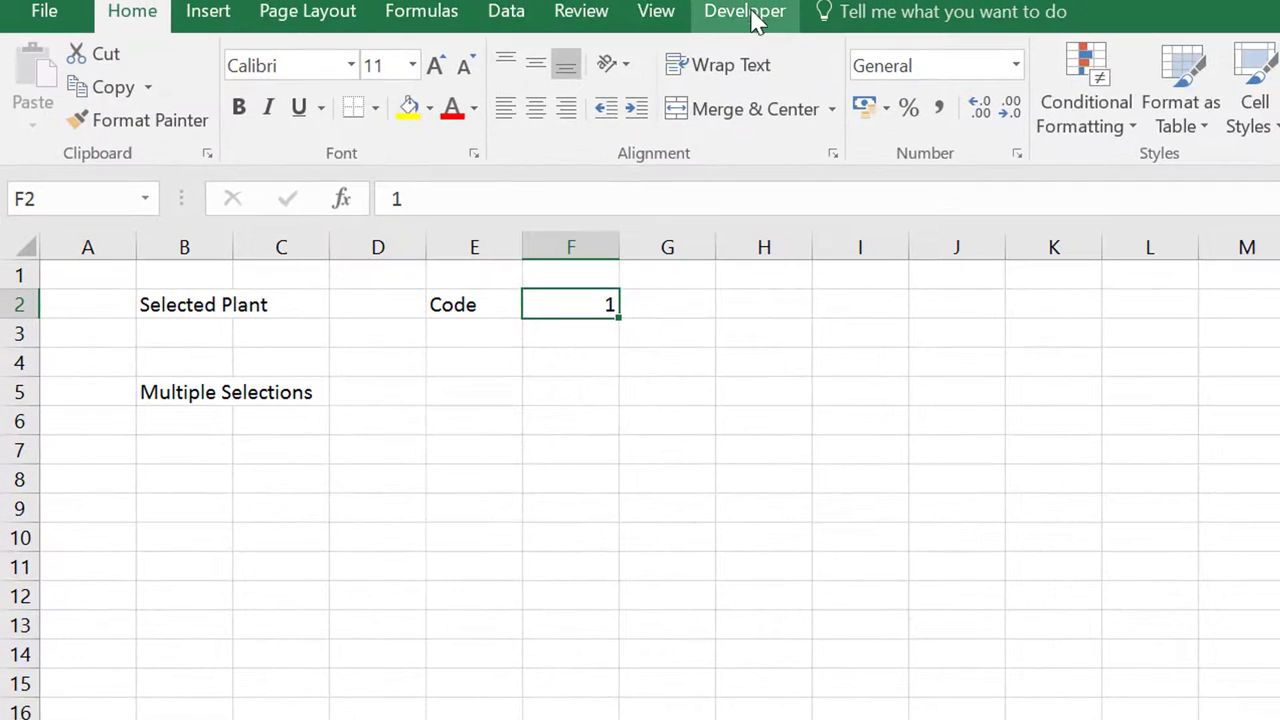
pyautogui.click(752, 15)
pyautogui.click(587, 90)
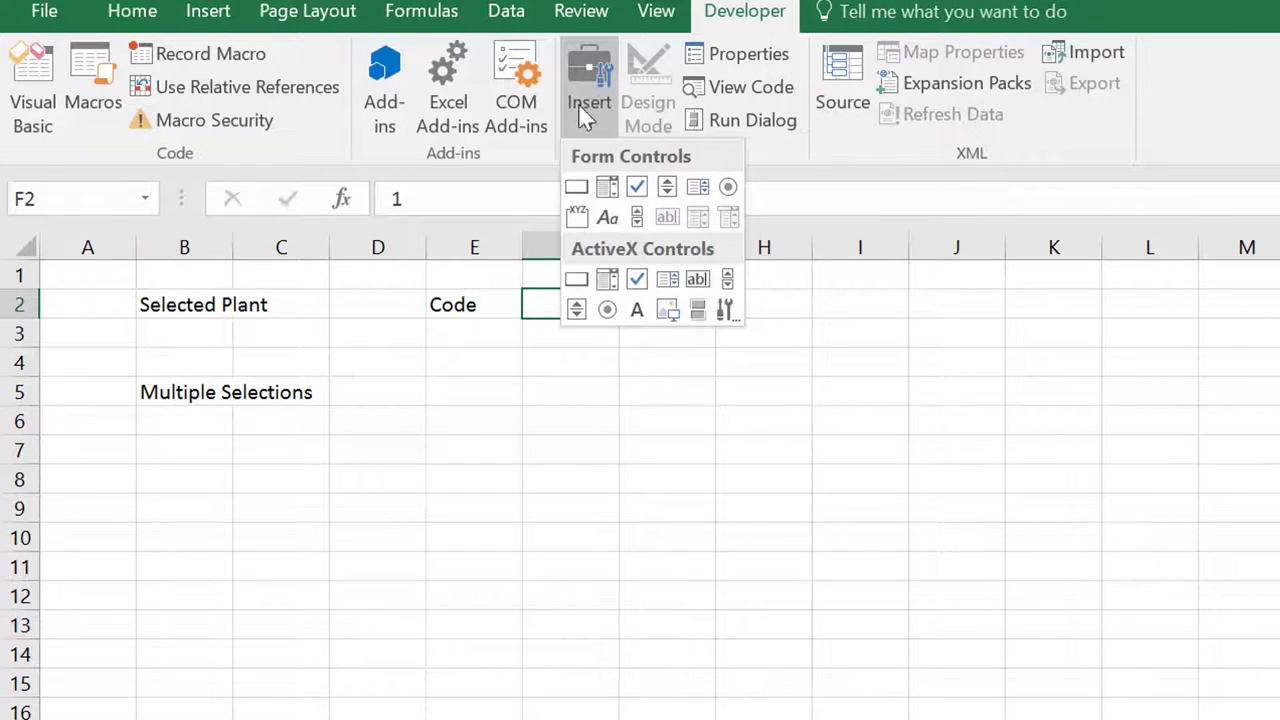
pyautogui.press('Escape')
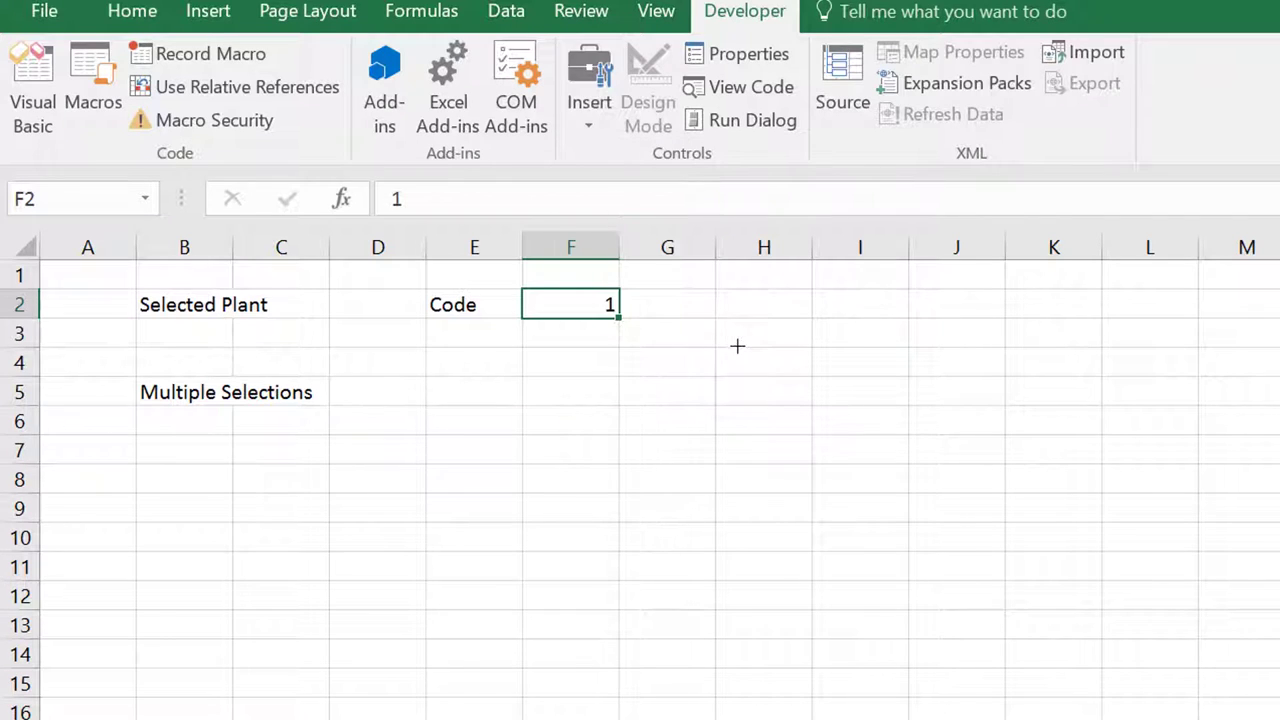
pyautogui.moveTo(719, 291)
pyautogui.mouseDown()
pyautogui.moveTo(889, 314)
pyautogui.moveTo(1028, 313)
pyautogui.mouseUp()
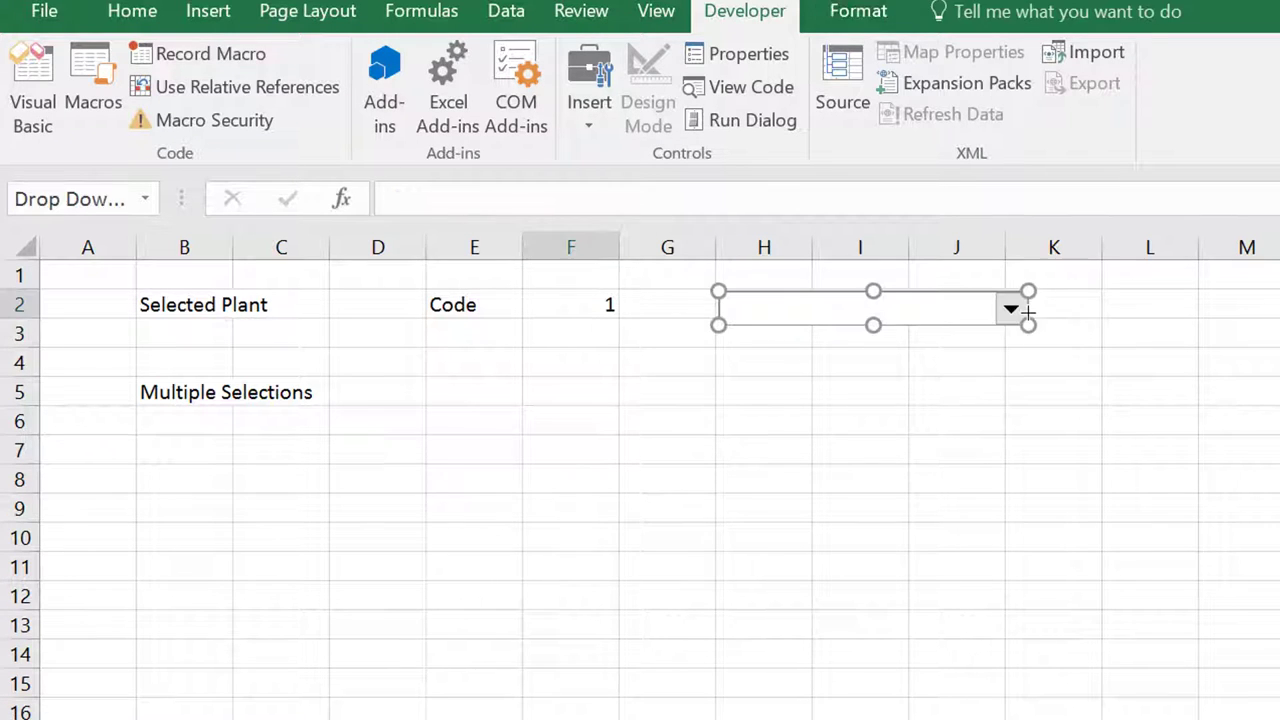
# Set the drop-down control's input range to the plant names in 'Total Plants'!$B$1:$B$947
pyautogui.rightClick(949, 319)
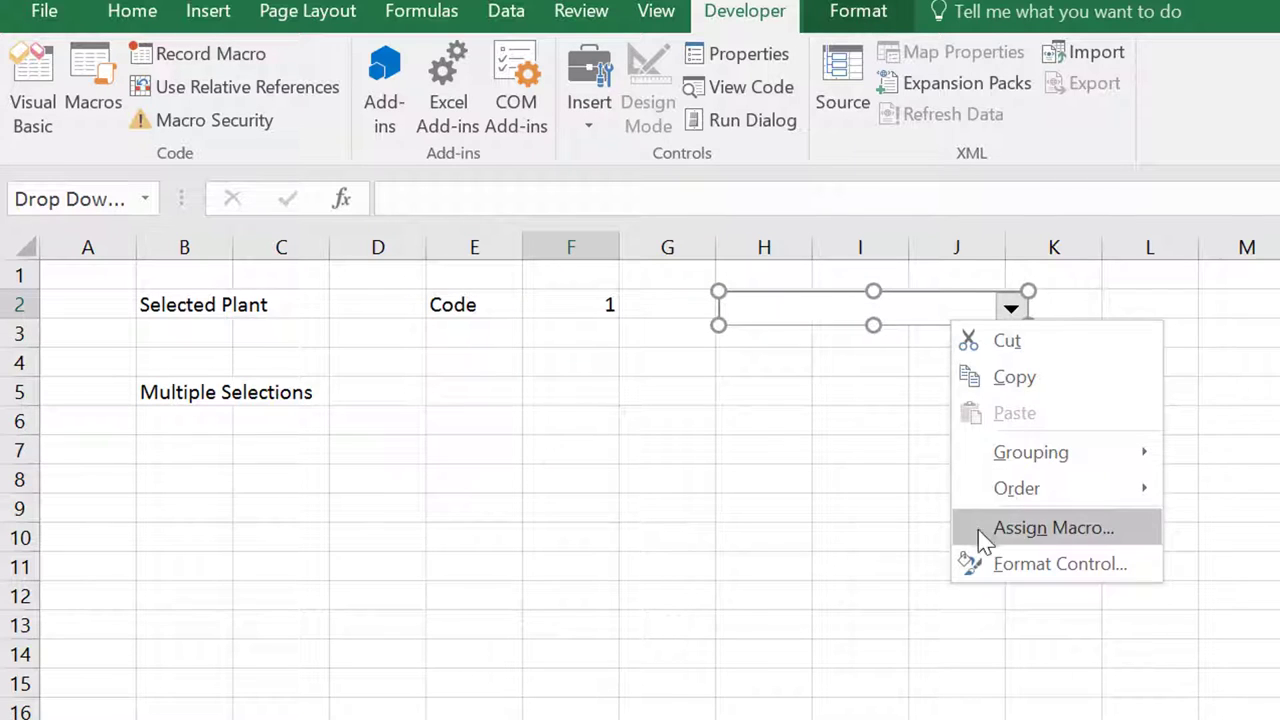
pyautogui.click(976, 566)
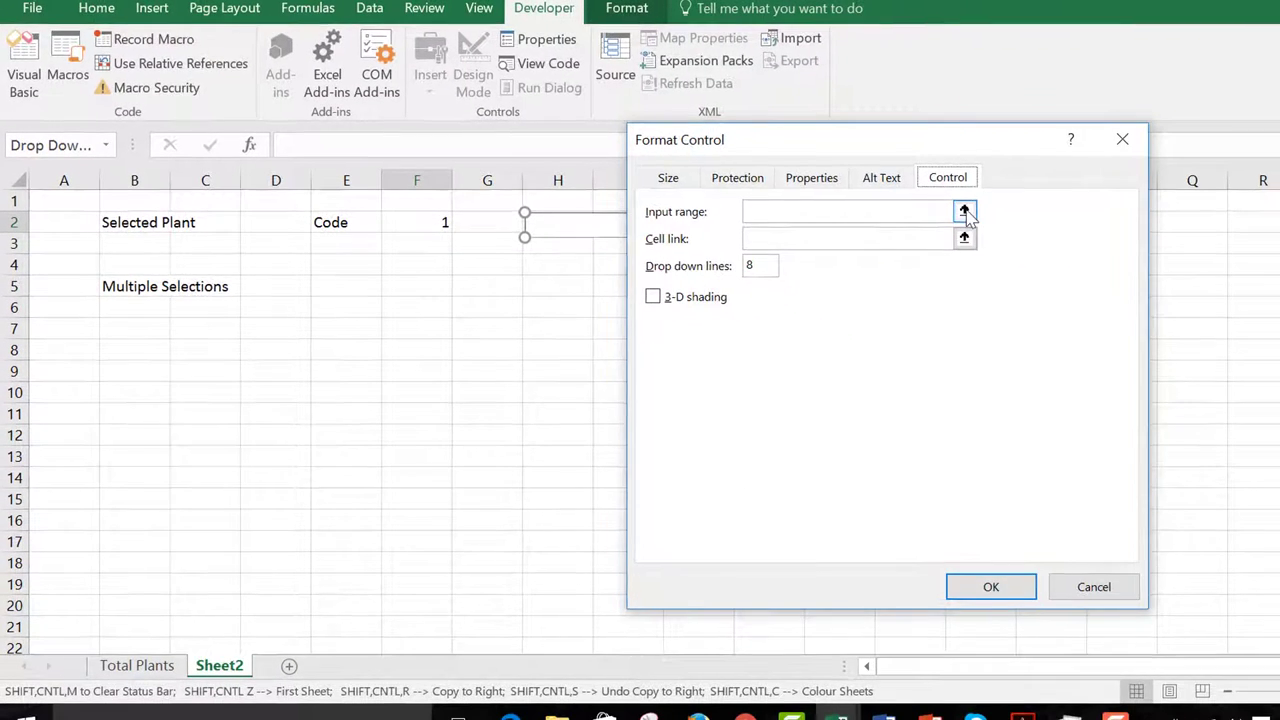
pyautogui.click(963, 210)
pyautogui.click(150, 665)
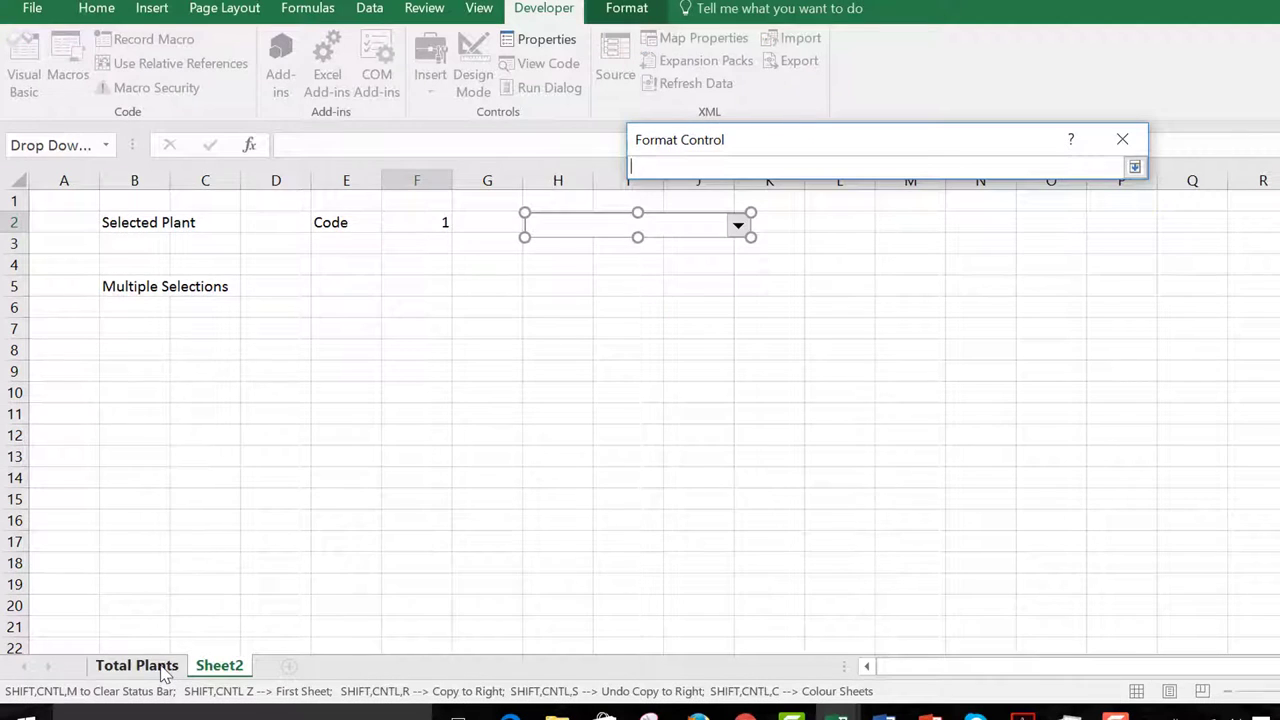
pyautogui.click(201, 218)
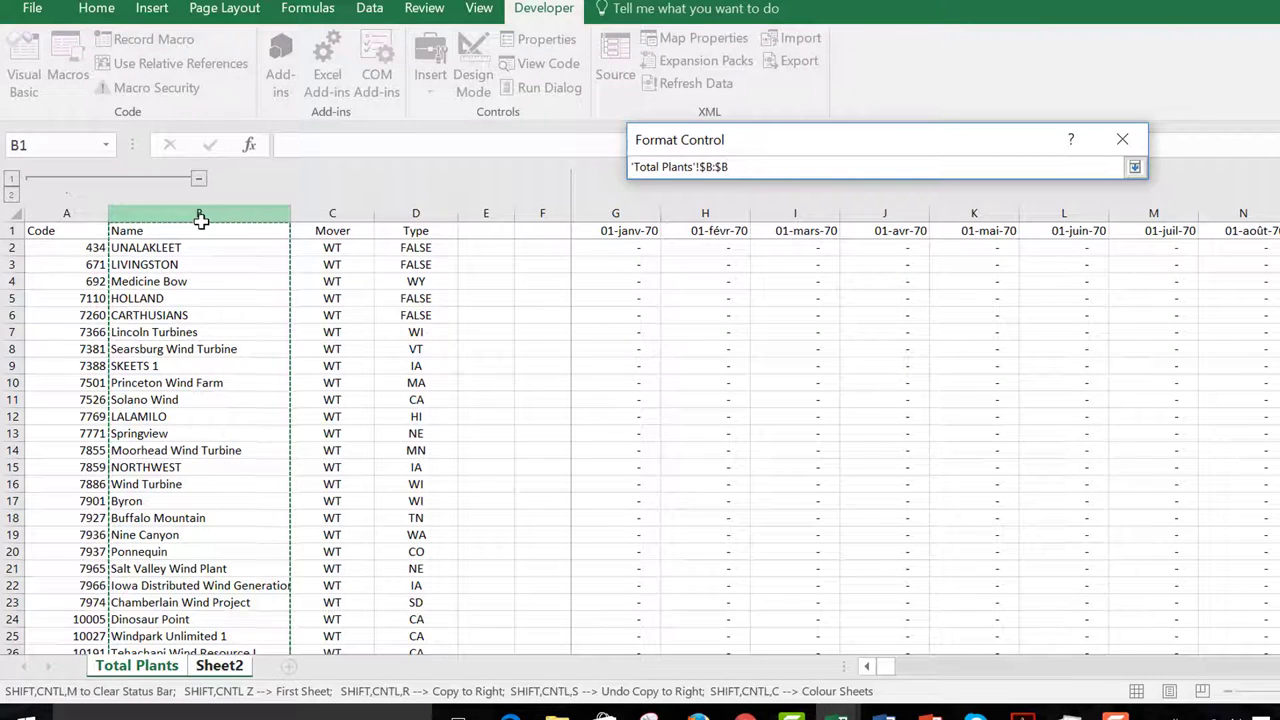
pyautogui.click(201, 223)
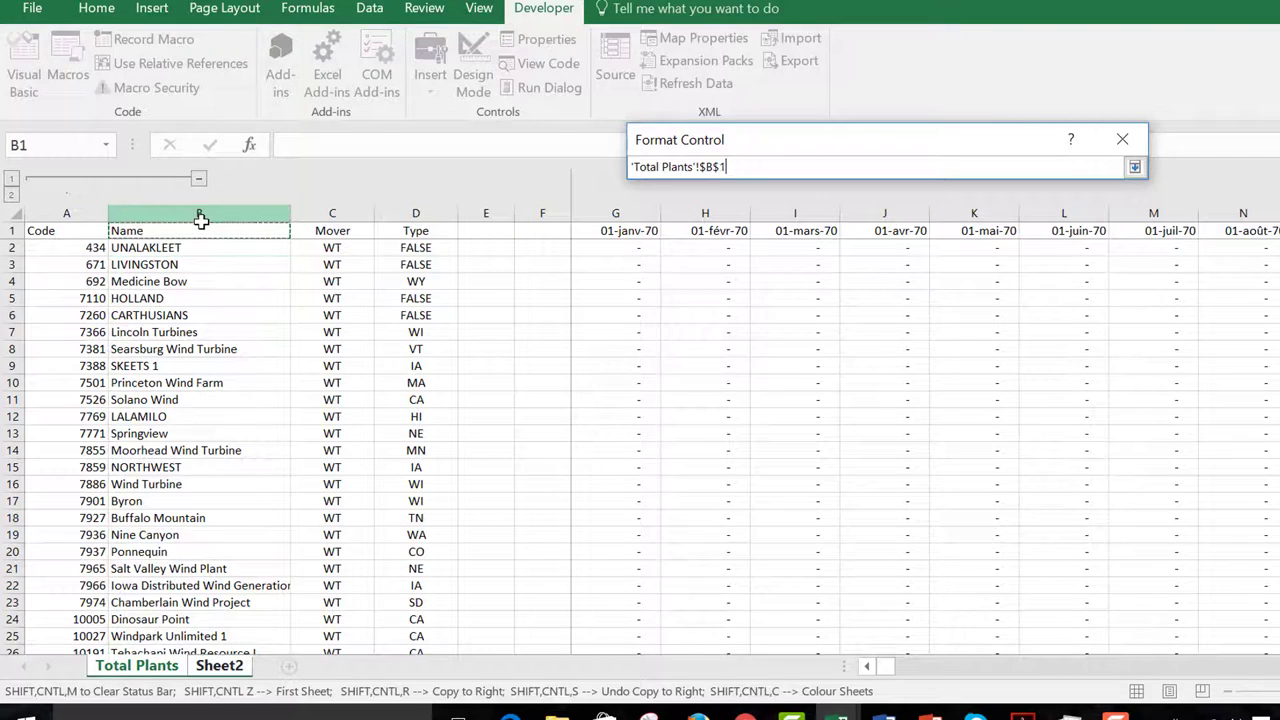
pyautogui.hotkey('ctrl', 'shift', 'Down')
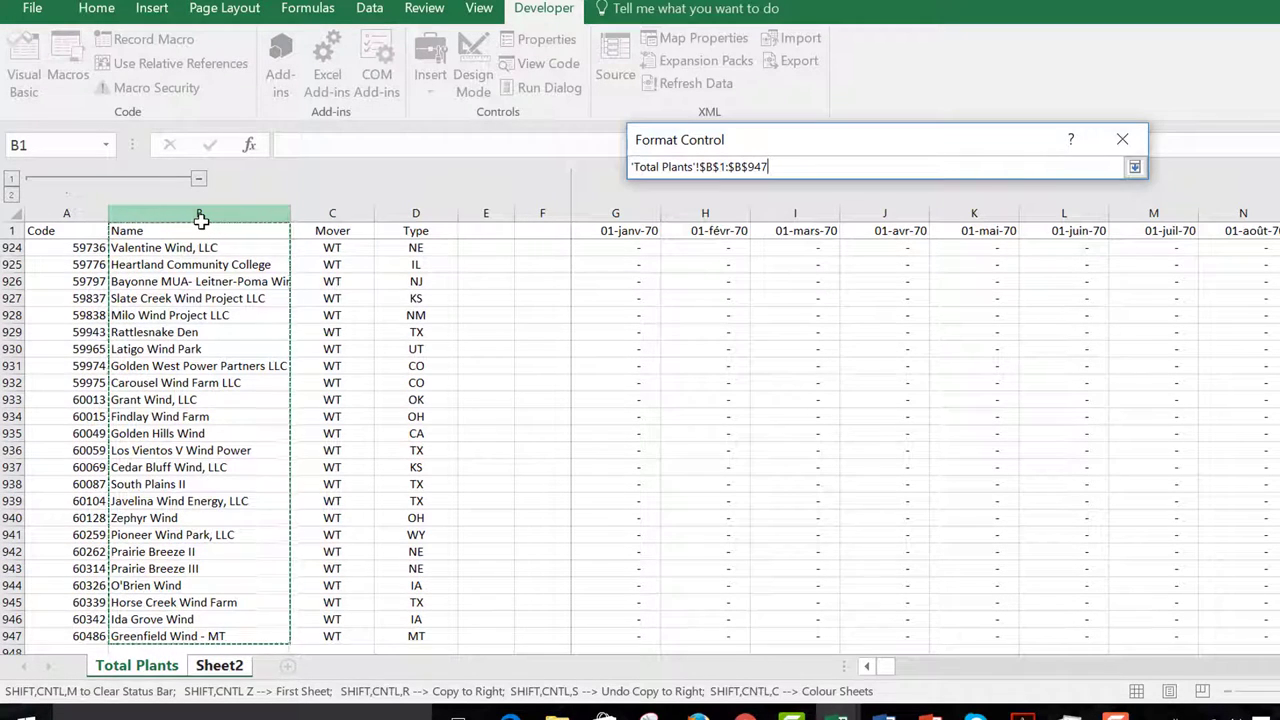
pyautogui.press('Return')
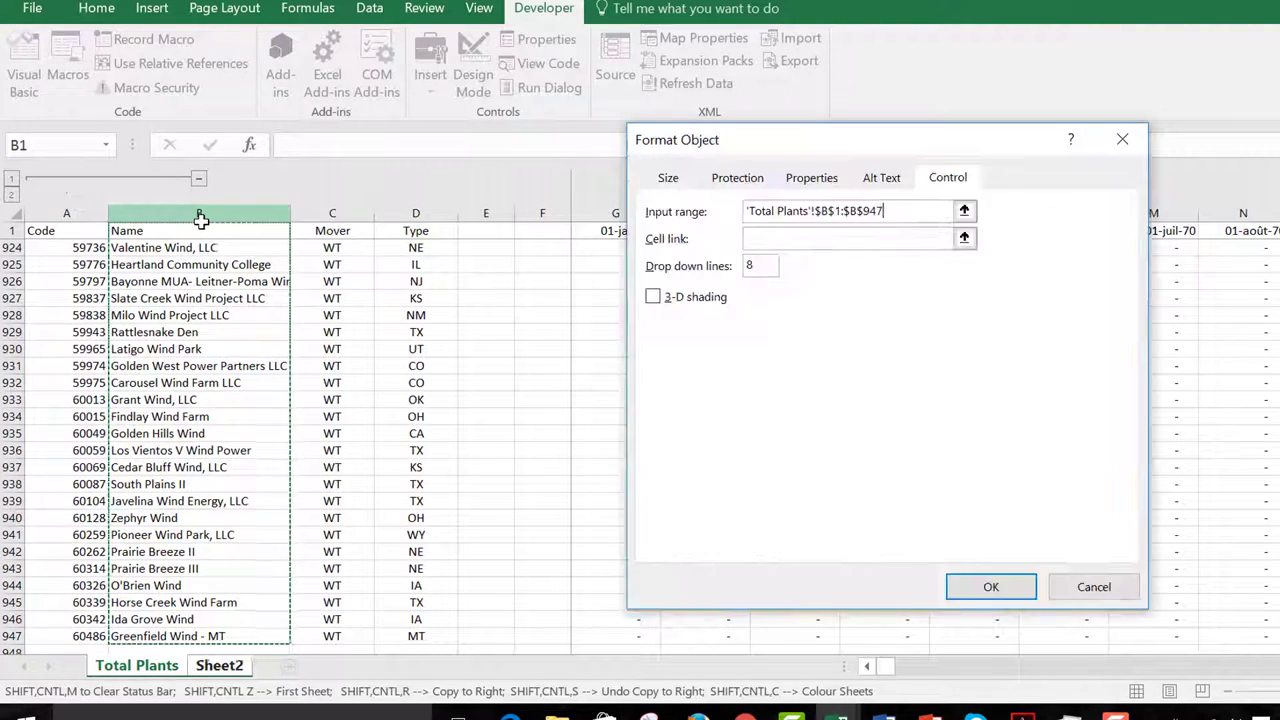
# Link the drop-down control to the code cell Sheet2!$F$2 and apply the control settings
pyautogui.click(964, 240)
pyautogui.click(964, 239)
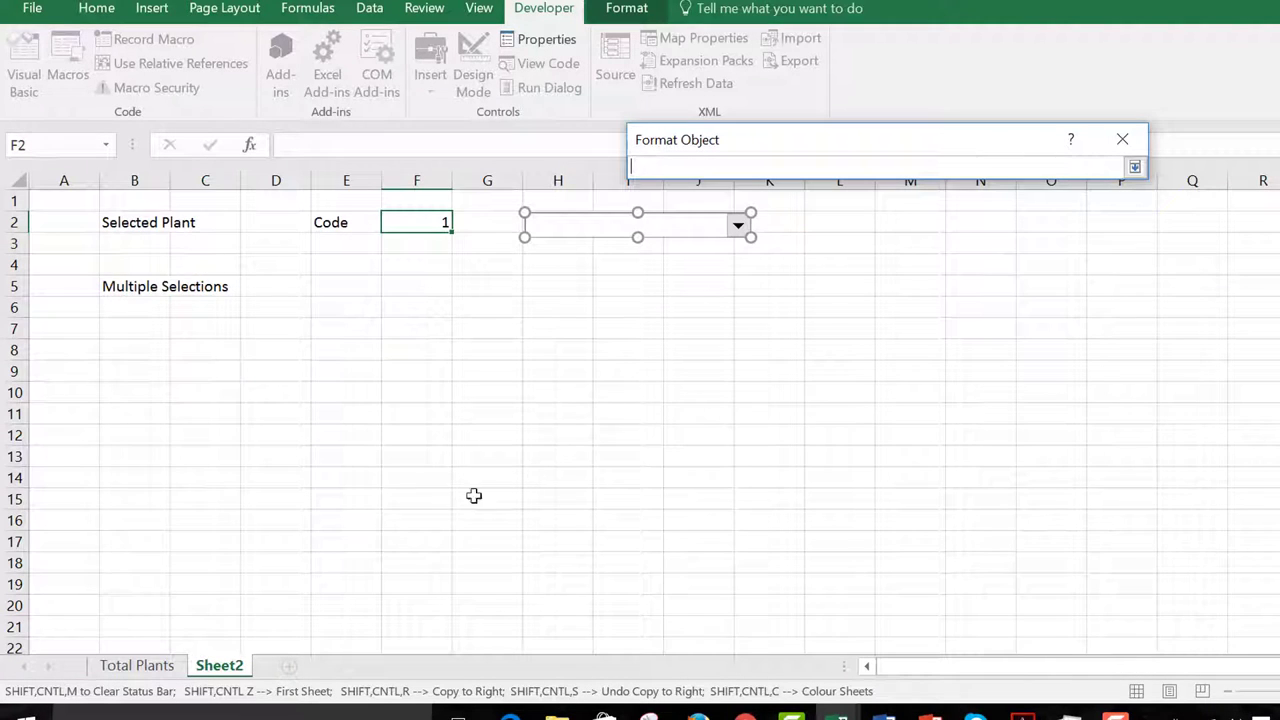
pyautogui.click(436, 224)
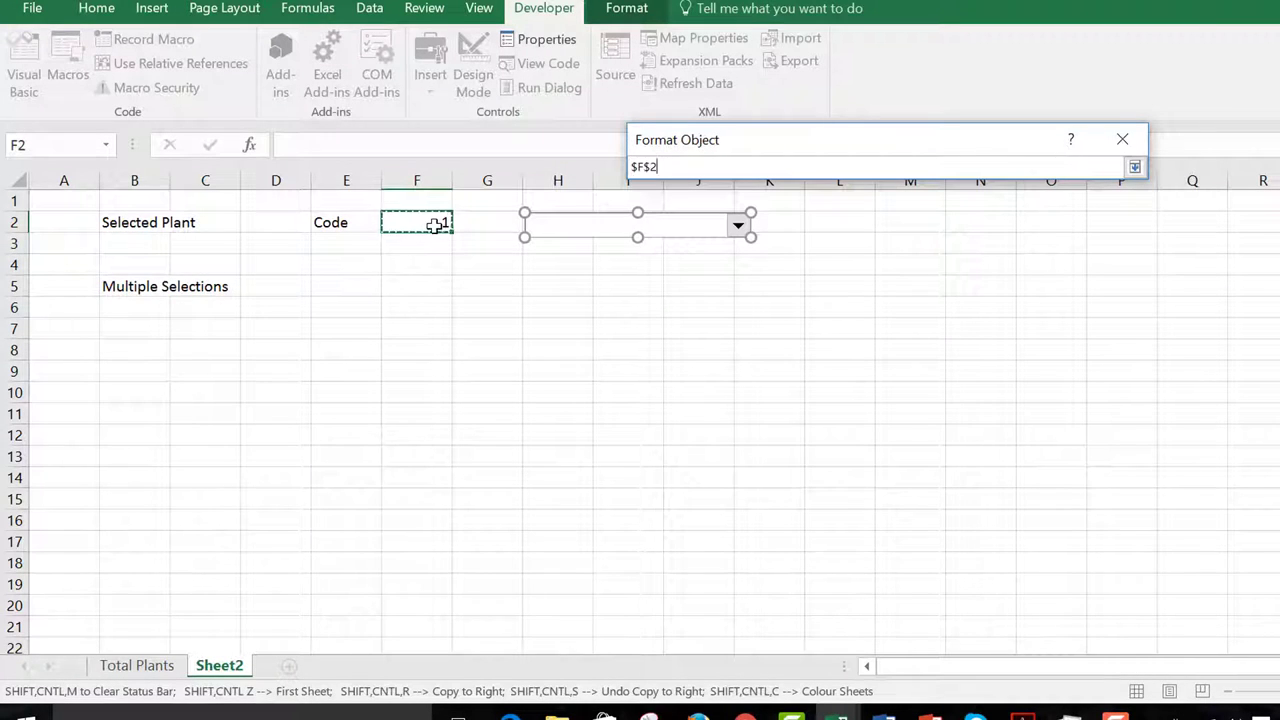
pyautogui.click(153, 668)
pyautogui.click(219, 666)
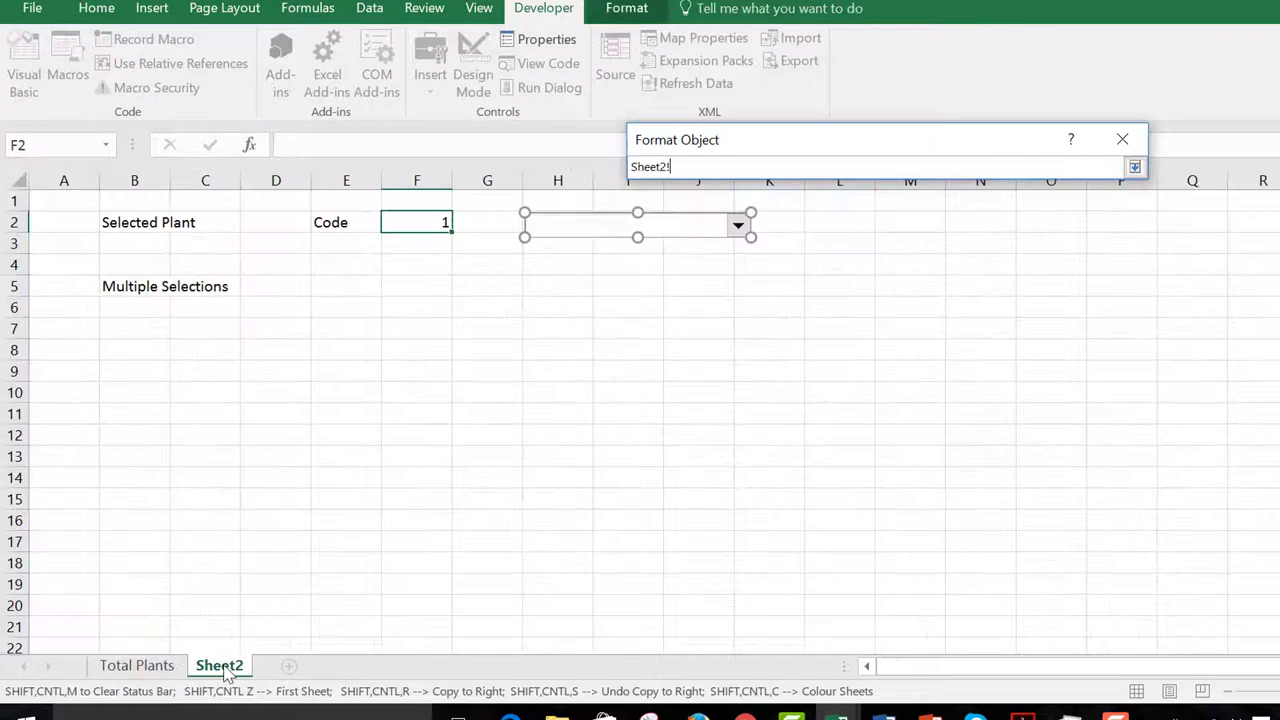
pyautogui.click(140, 672)
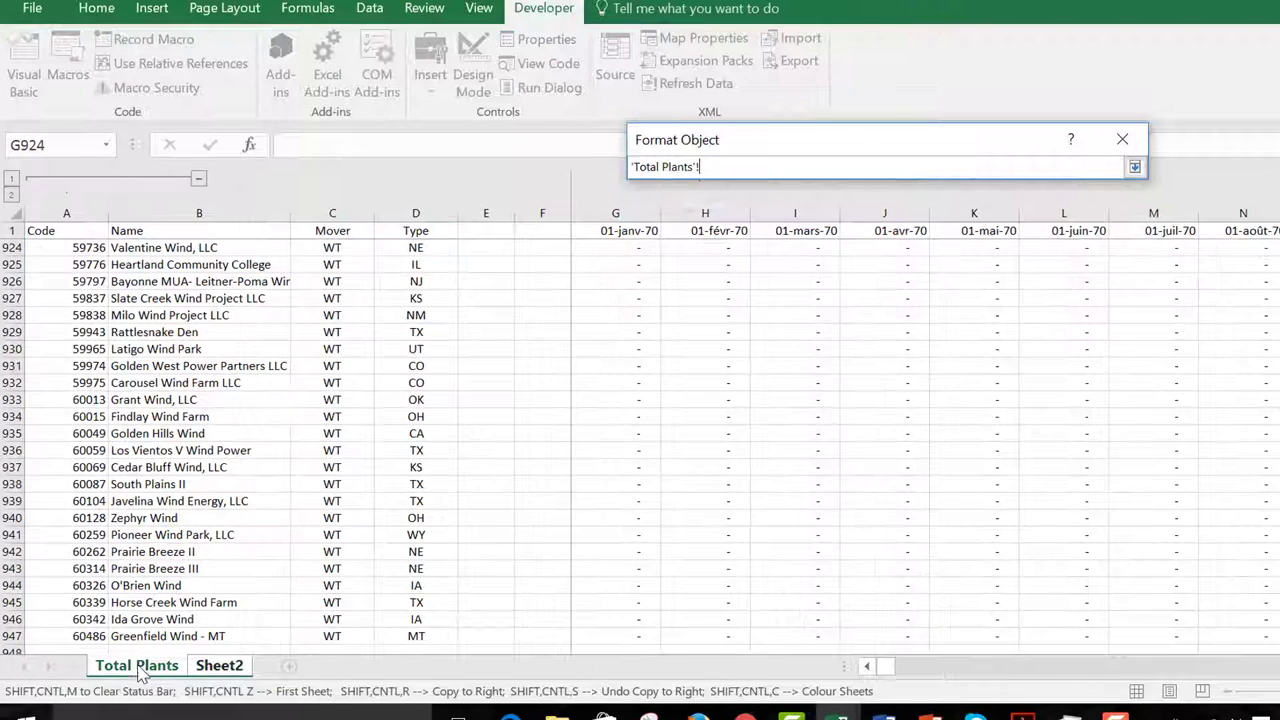
pyautogui.click(219, 666)
pyautogui.click(428, 214)
pyautogui.press('Return')
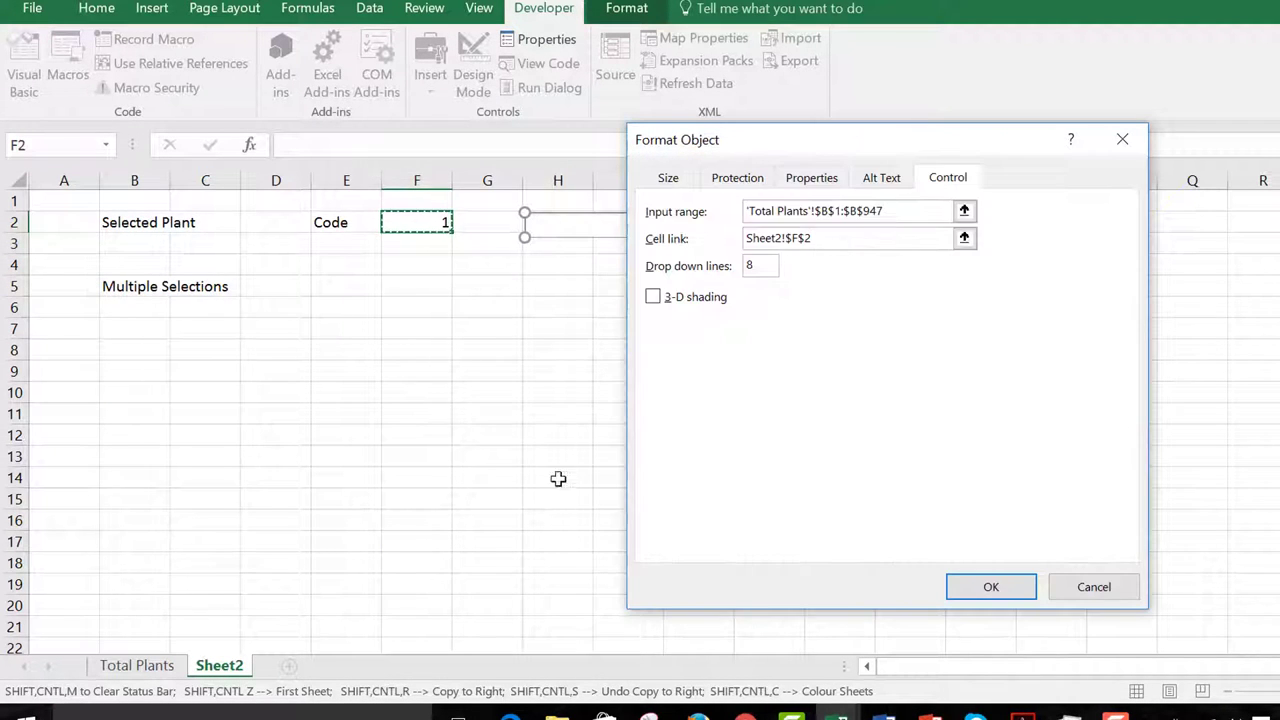
pyautogui.click(983, 590)
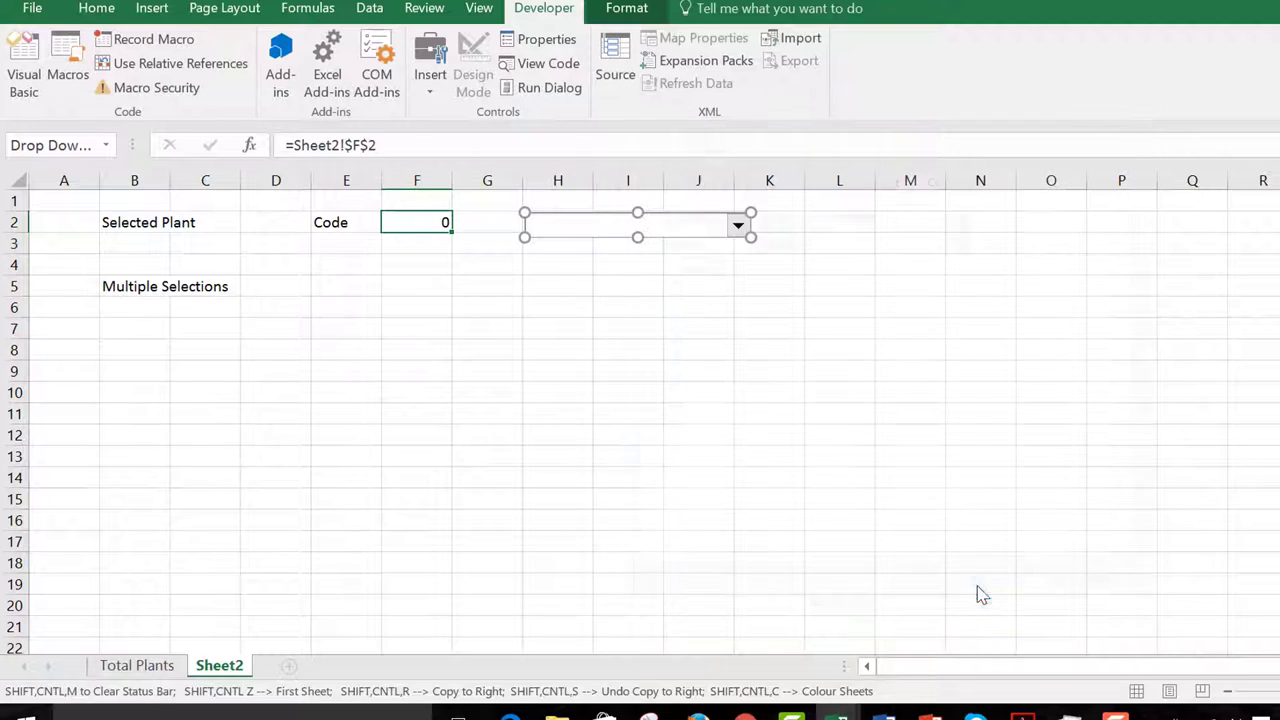
# Test the plant drop-down by choosing HOLLAND from its list
pyautogui.click(712, 350)
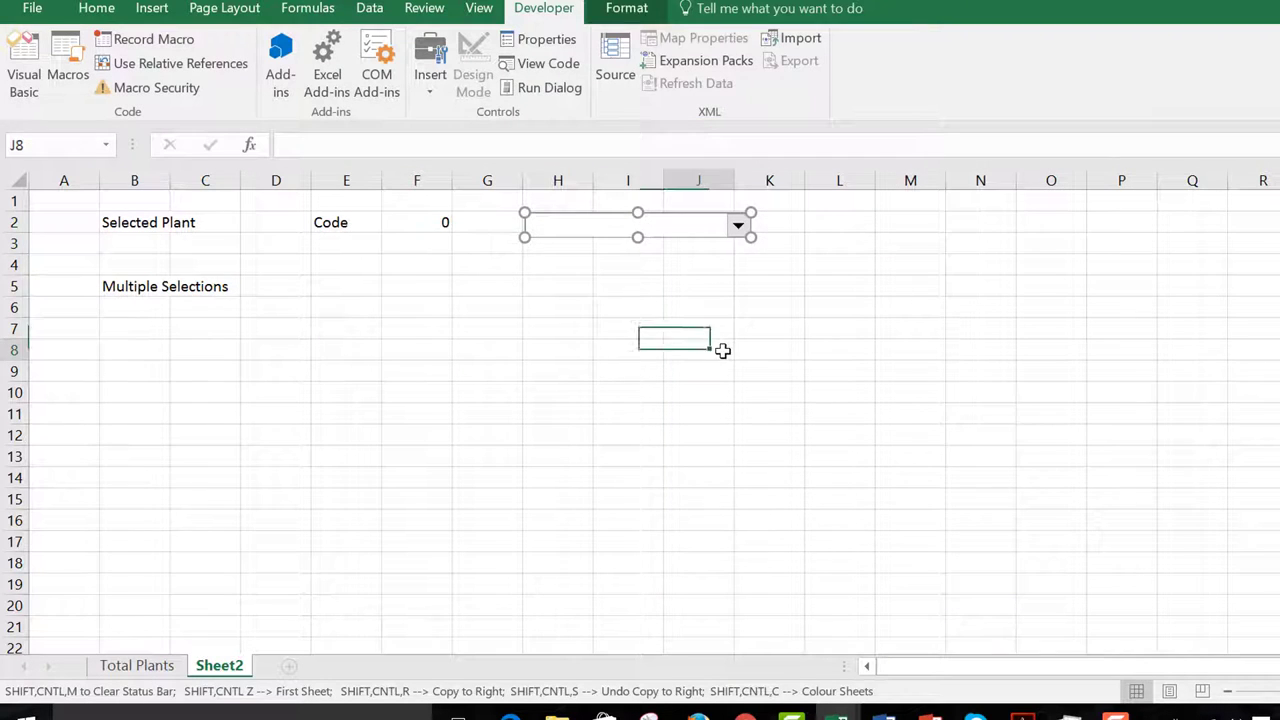
pyautogui.click(738, 226)
pyautogui.click(647, 308)
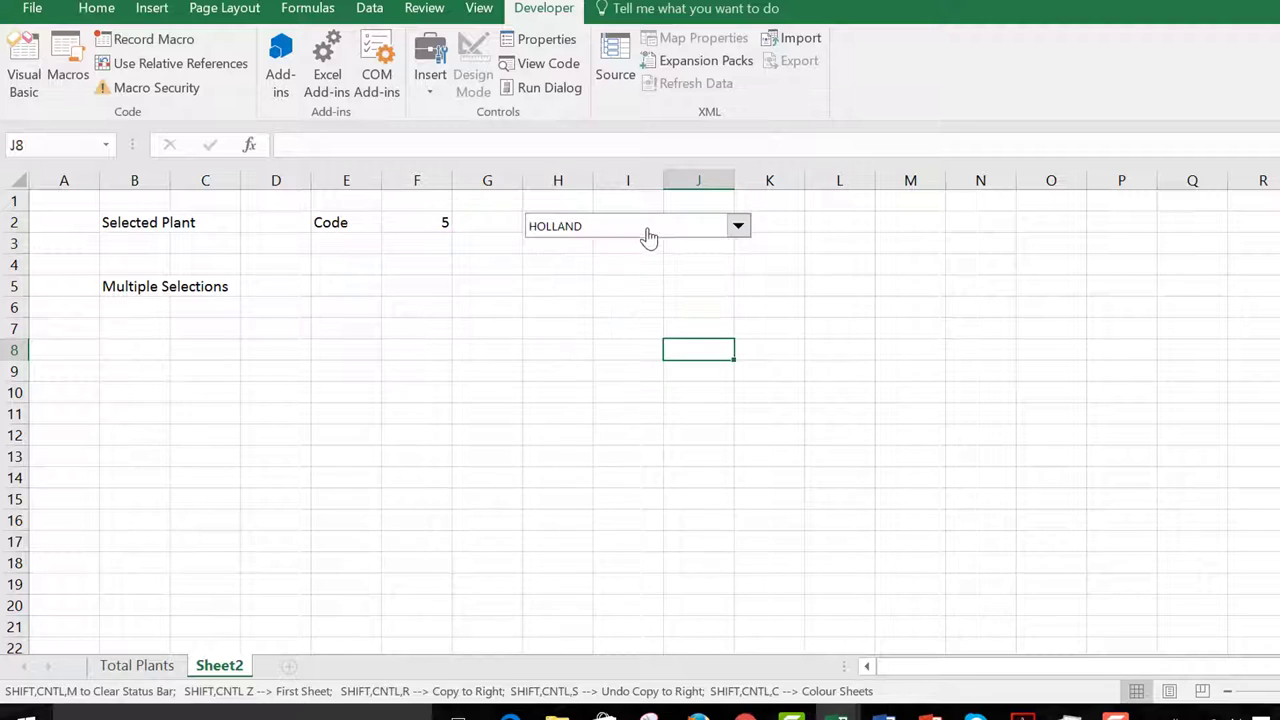
# Set the plant drop-down control to show 40 drop down lines
pyautogui.rightClick(647, 233)
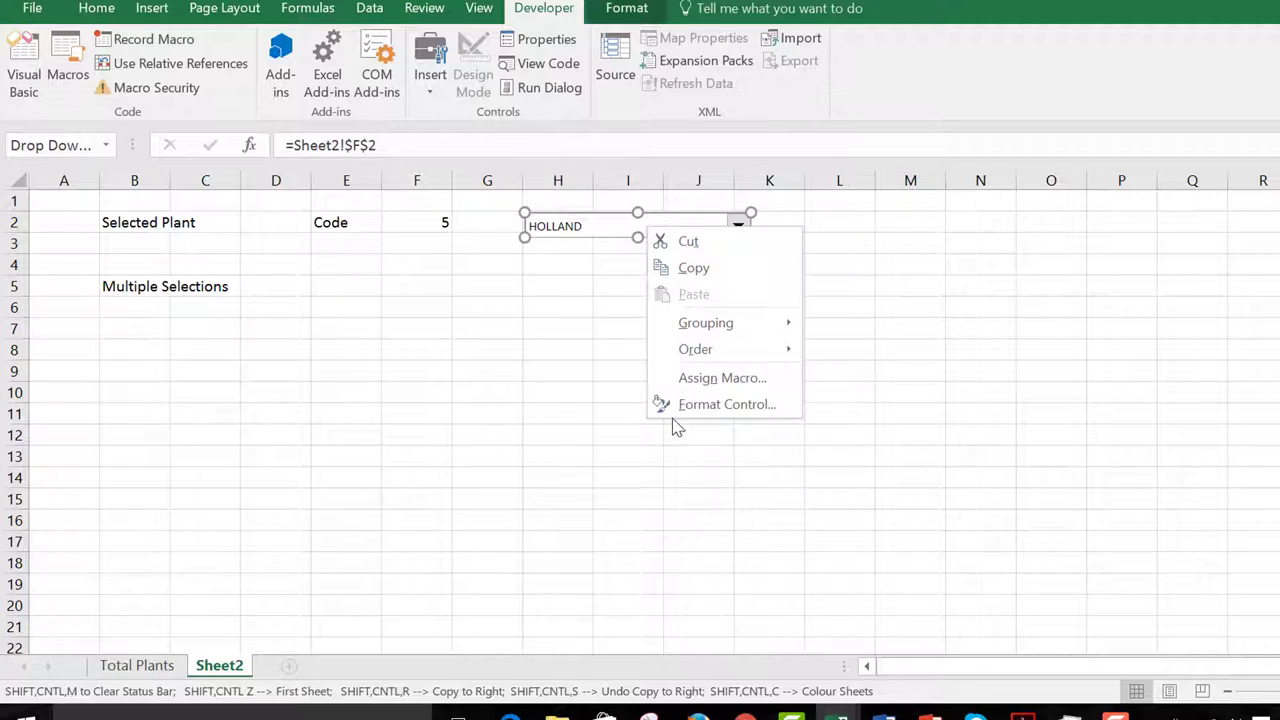
pyautogui.click(700, 410)
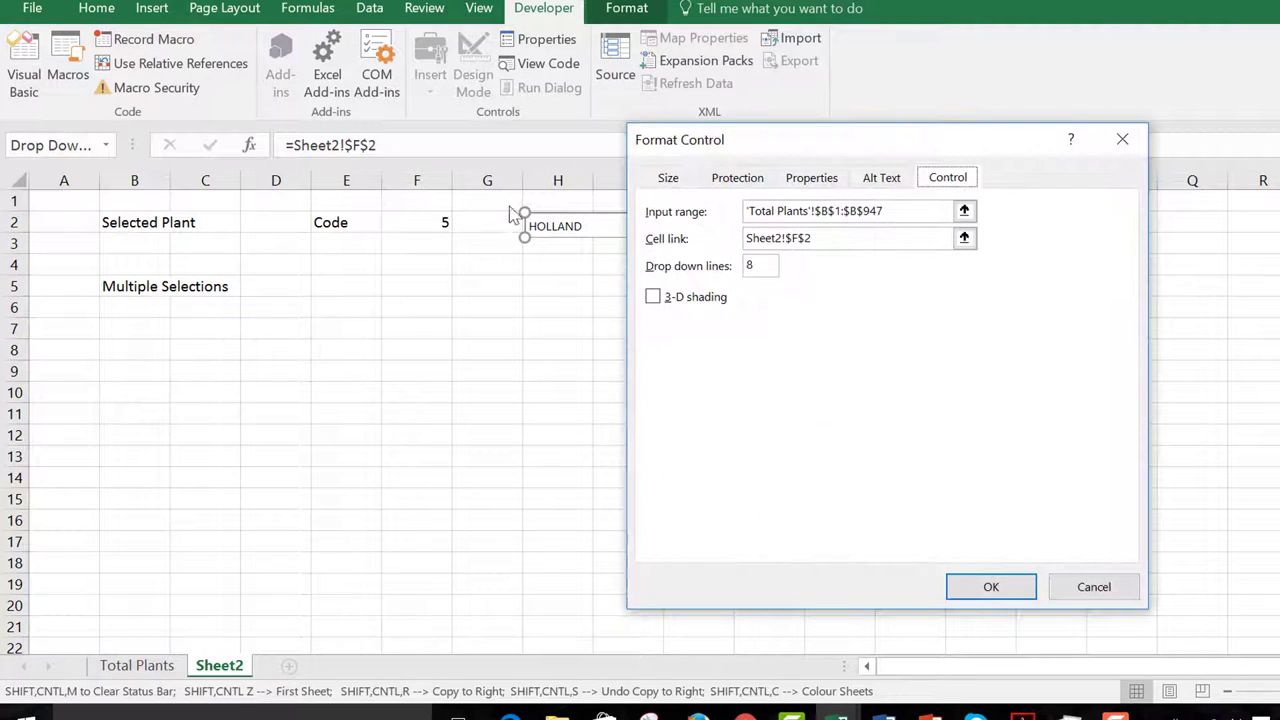
pyautogui.click(756, 265)
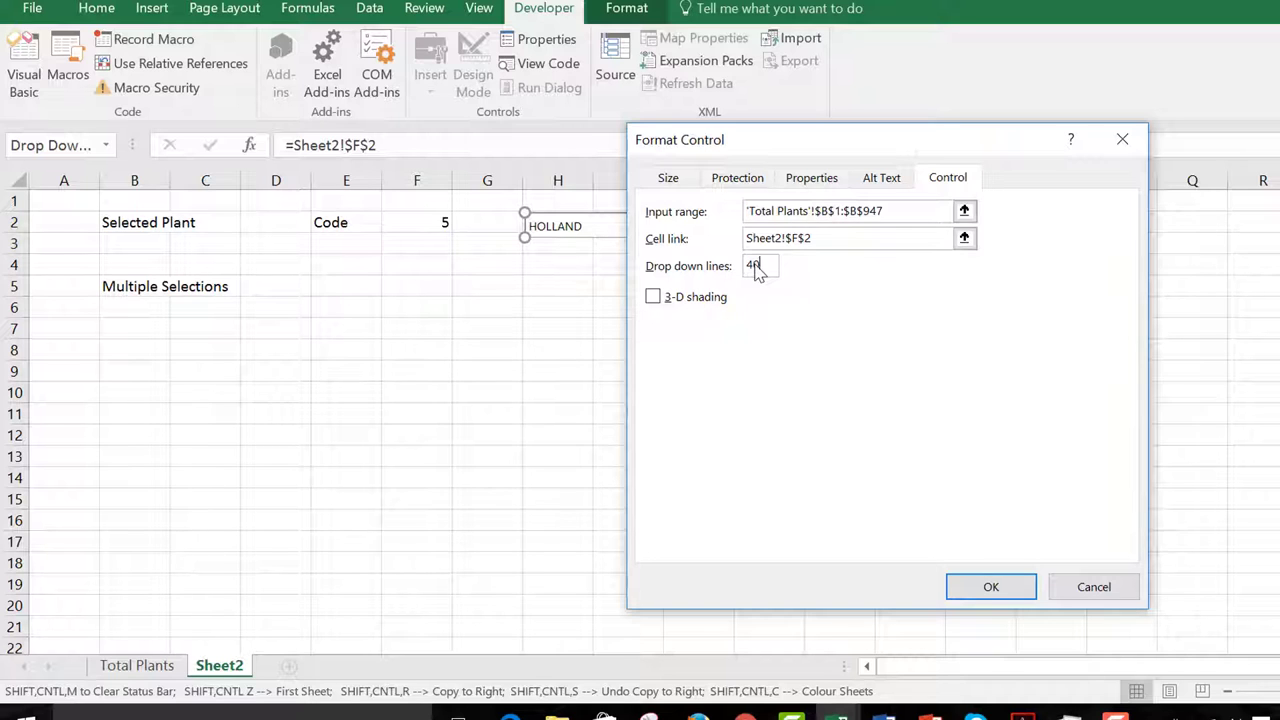
pyautogui.click(995, 594)
pyautogui.click(678, 410)
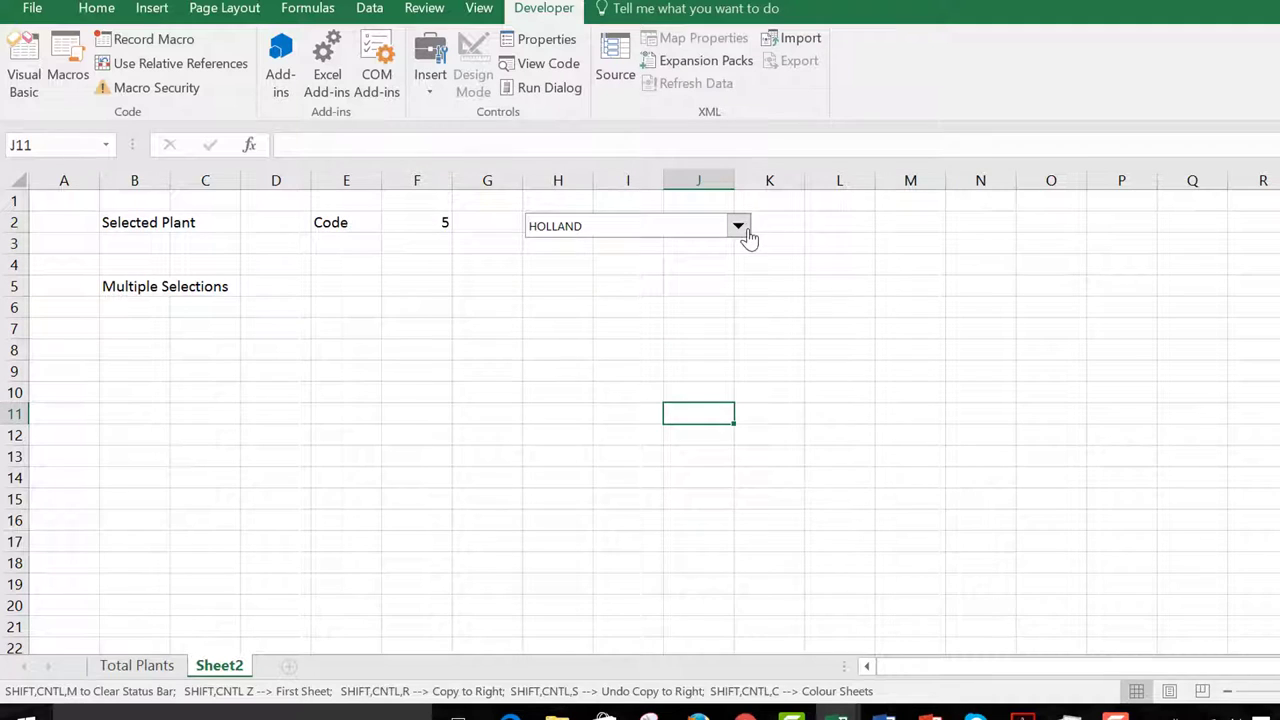
# Go down through the longer plant list in the drop-down and choose Painted Hills
pyautogui.click(745, 233)
pyautogui.press('Down')
pyautogui.press('Down')
pyautogui.press('Down')
pyautogui.press('Down')
pyautogui.press('Down')
pyautogui.press('Down')
pyautogui.press('Down')
pyautogui.press('Down')
pyautogui.press('Down')
pyautogui.press('Down')
pyautogui.press('Down')
pyautogui.press('Down')
pyautogui.press('Down')
pyautogui.press('Down')
pyautogui.press('Down')
pyautogui.press('Down')
pyautogui.press('Down')
pyautogui.press('Down')
pyautogui.press('Down')
pyautogui.press('Down')
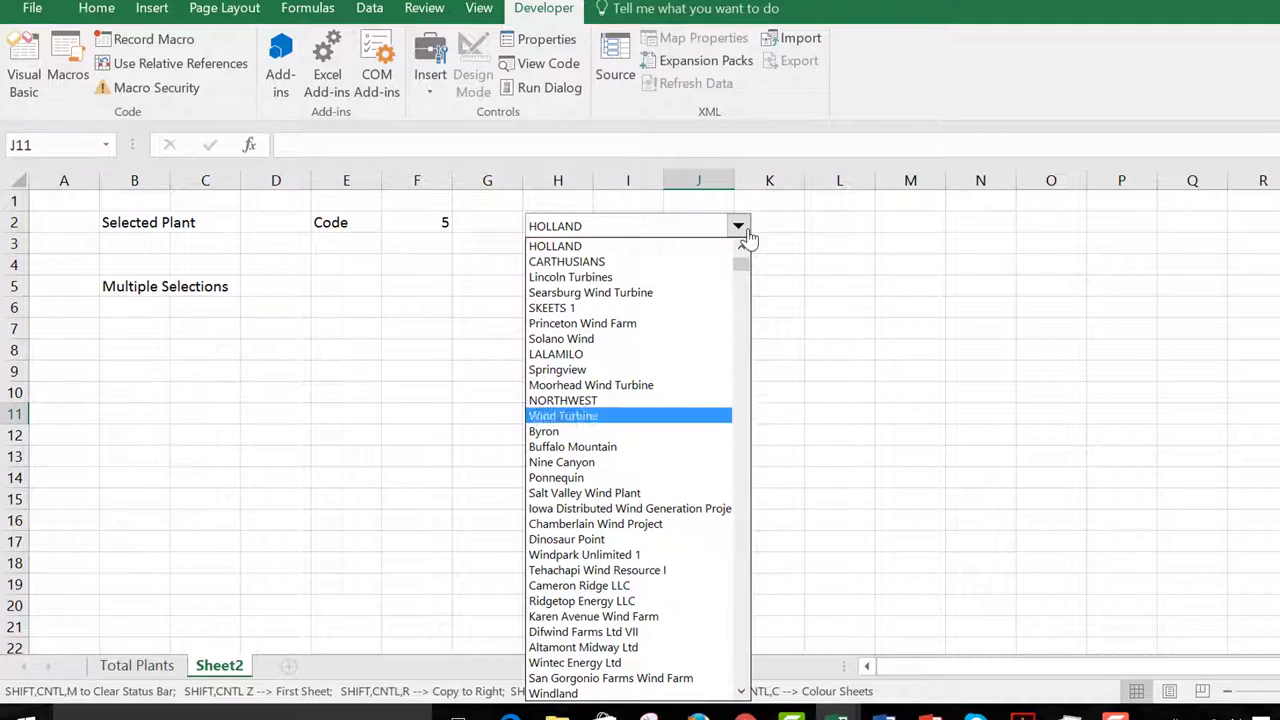
pyautogui.press('Down')
pyautogui.press('Down')
pyautogui.press('Down')
pyautogui.press('Down')
pyautogui.press('Down')
pyautogui.press('Down')
pyautogui.press('Down')
pyautogui.press('Down')
pyautogui.press('Return')
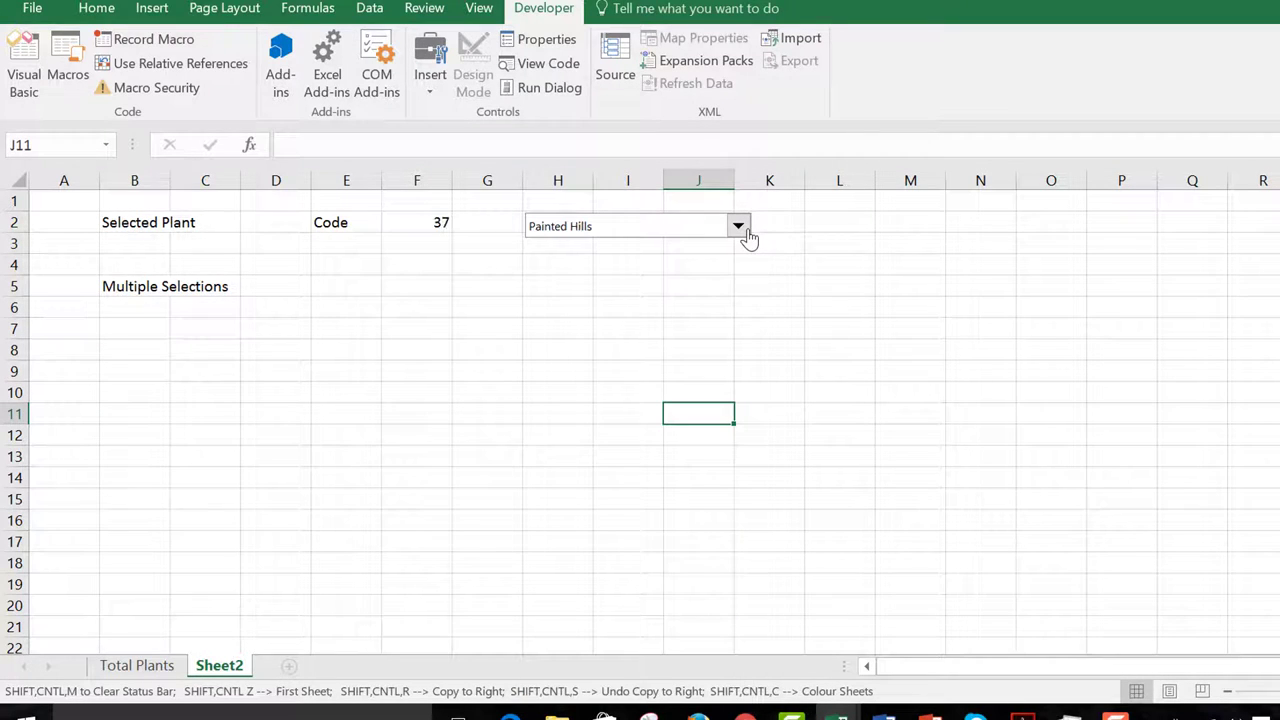
# Insert a small spin button form control in cell L2, beside the plant drop-down
pyautogui.click(831, 221)
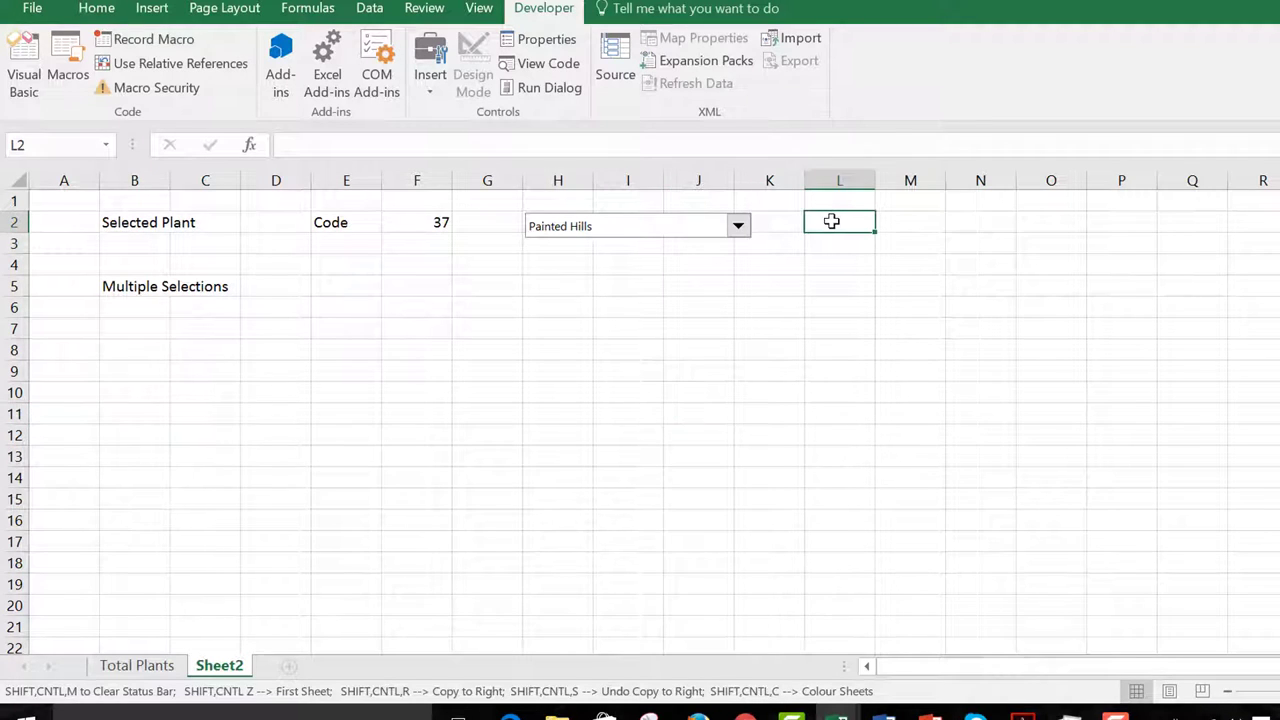
pyautogui.click(430, 70)
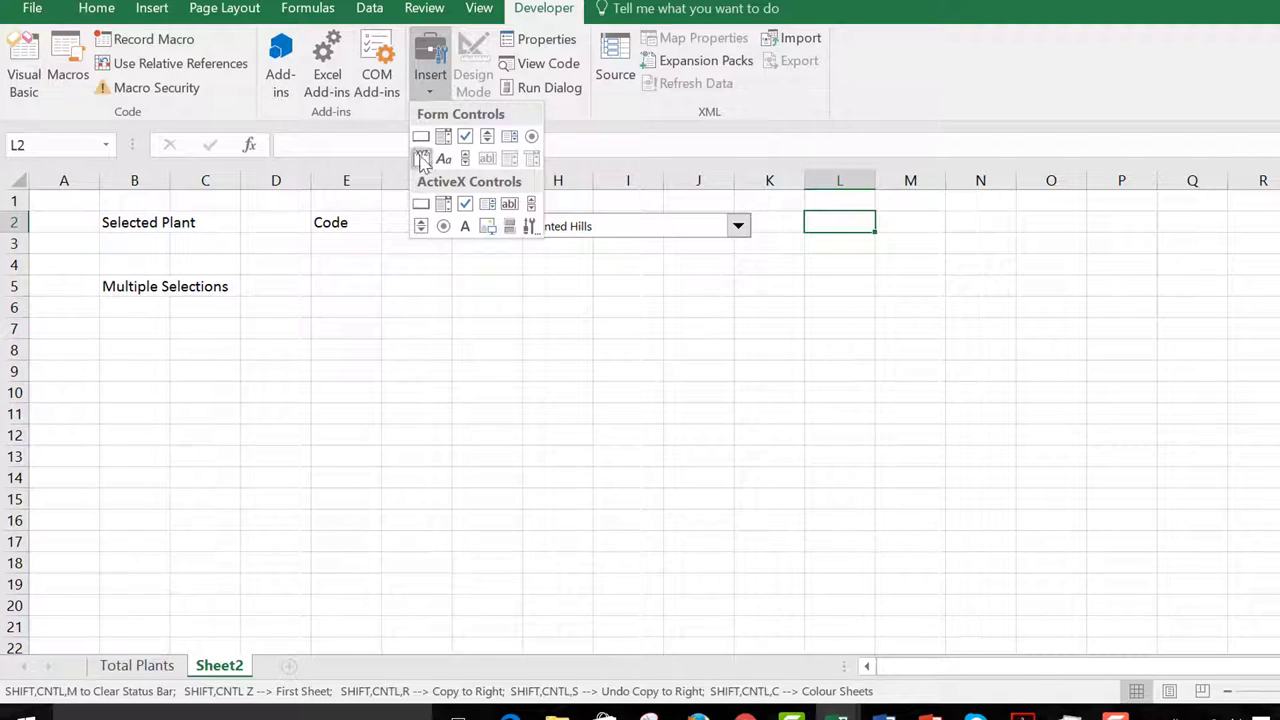
pyautogui.click(488, 136)
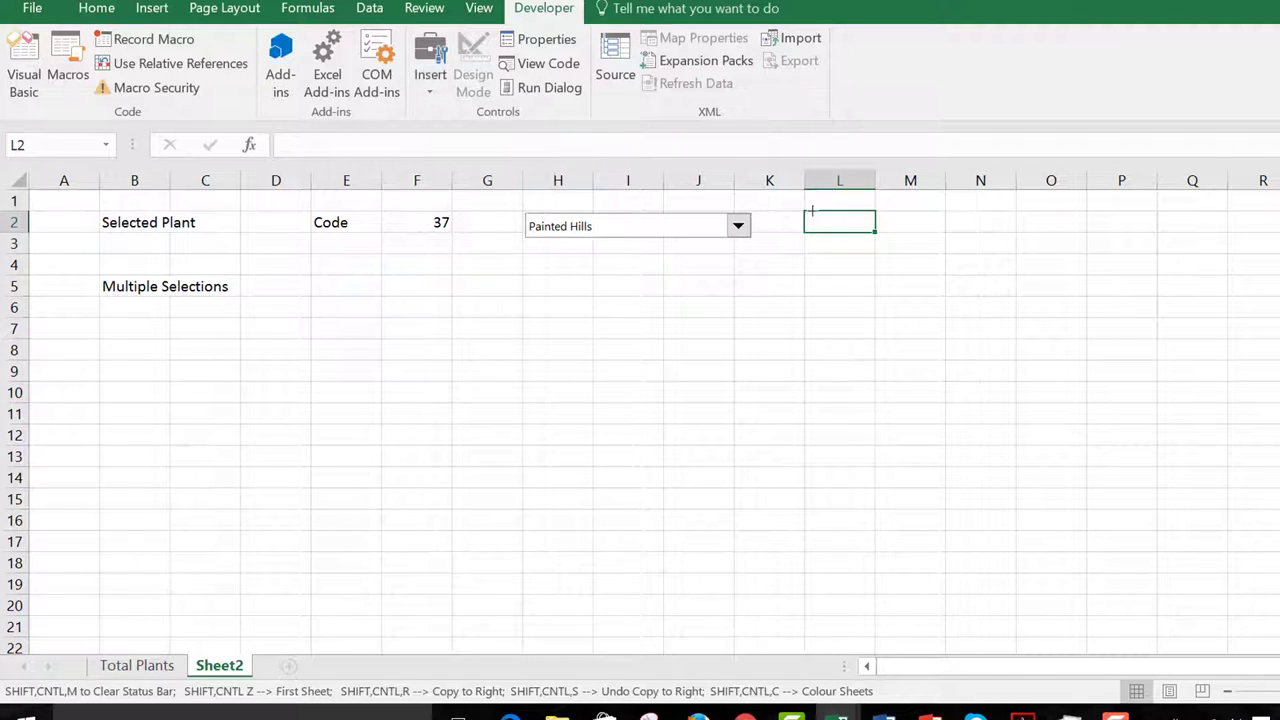
pyautogui.moveTo(811, 210); pyautogui.dragTo(849, 233)
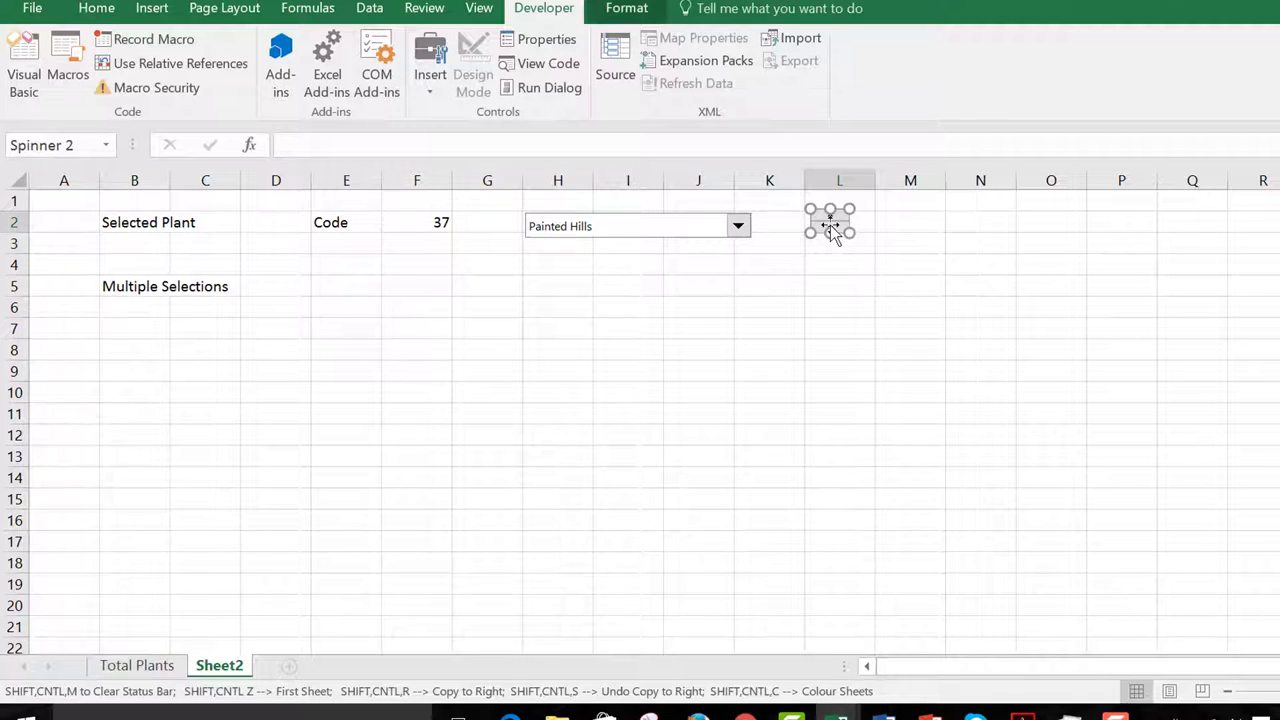
# Set the spin button's minimum value to 1 and its maximum value to 5000
pyautogui.rightClick(829, 226)
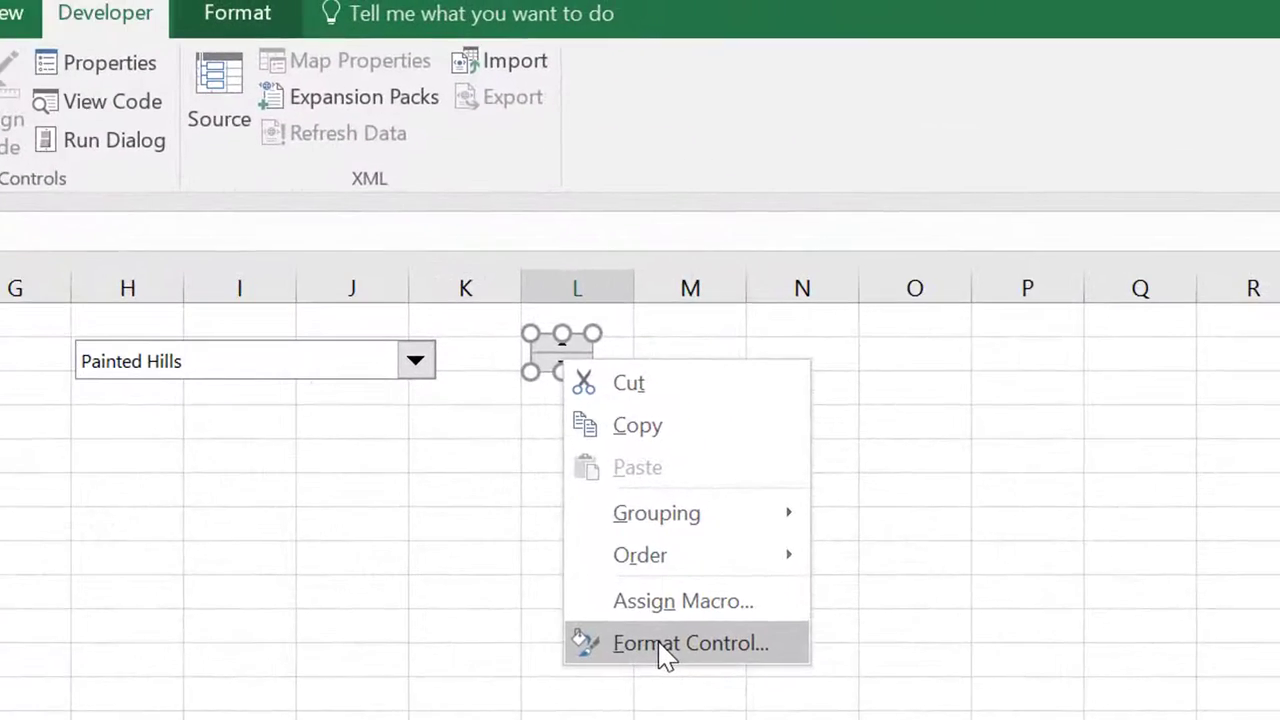
pyautogui.click(737, 567)
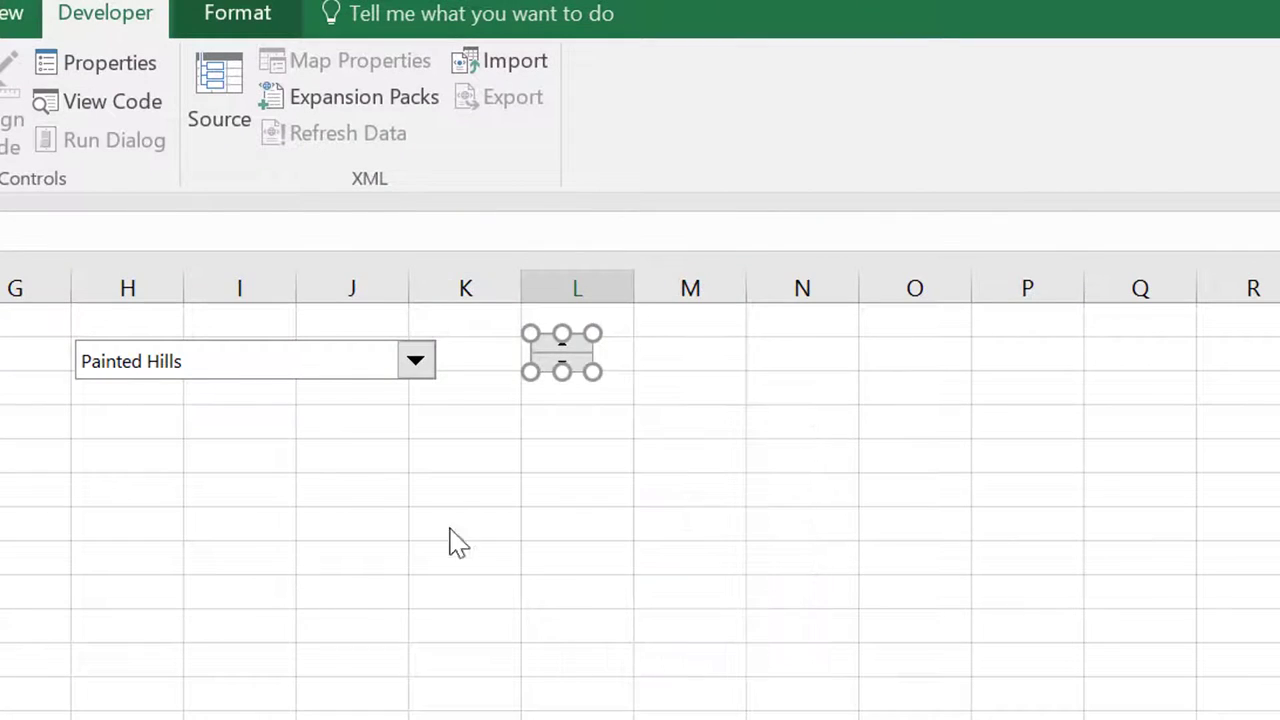
pyautogui.click(484, 380)
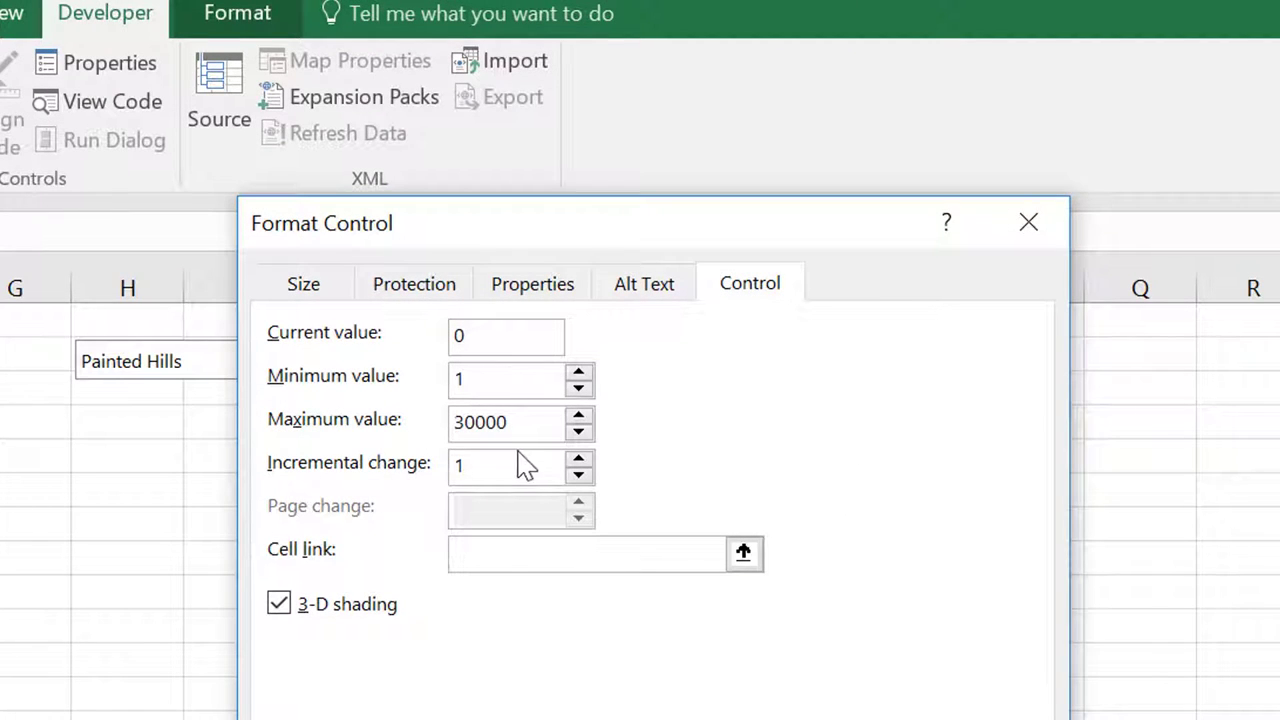
pyautogui.click(528, 421)
pyautogui.press('BackSpace')
pyautogui.press('BackSpace')
pyautogui.press('BackSpace')
pyautogui.press('BackSpace')
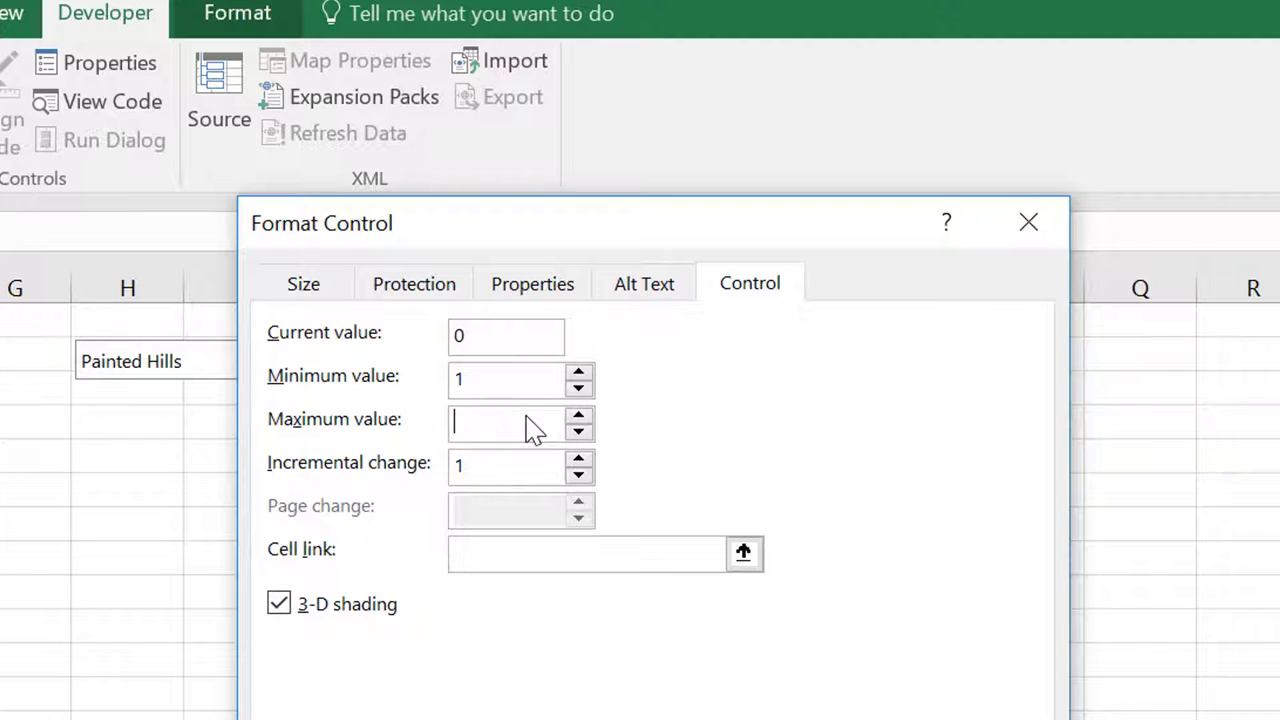
pyautogui.write('5000')
# Link the spin button to the code cell Sheet2!$F$2 and apply its settings
pyautogui.click(745, 554)
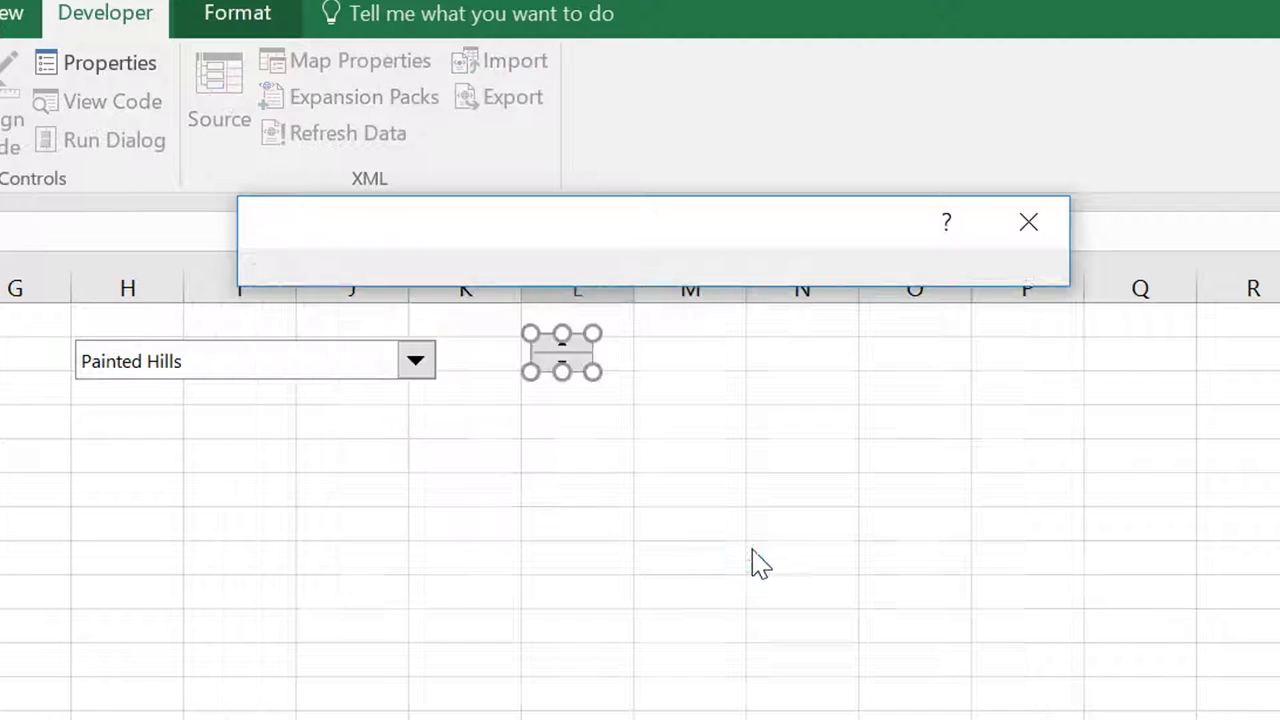
pyautogui.hotkey('ctrl', 'pagedown')
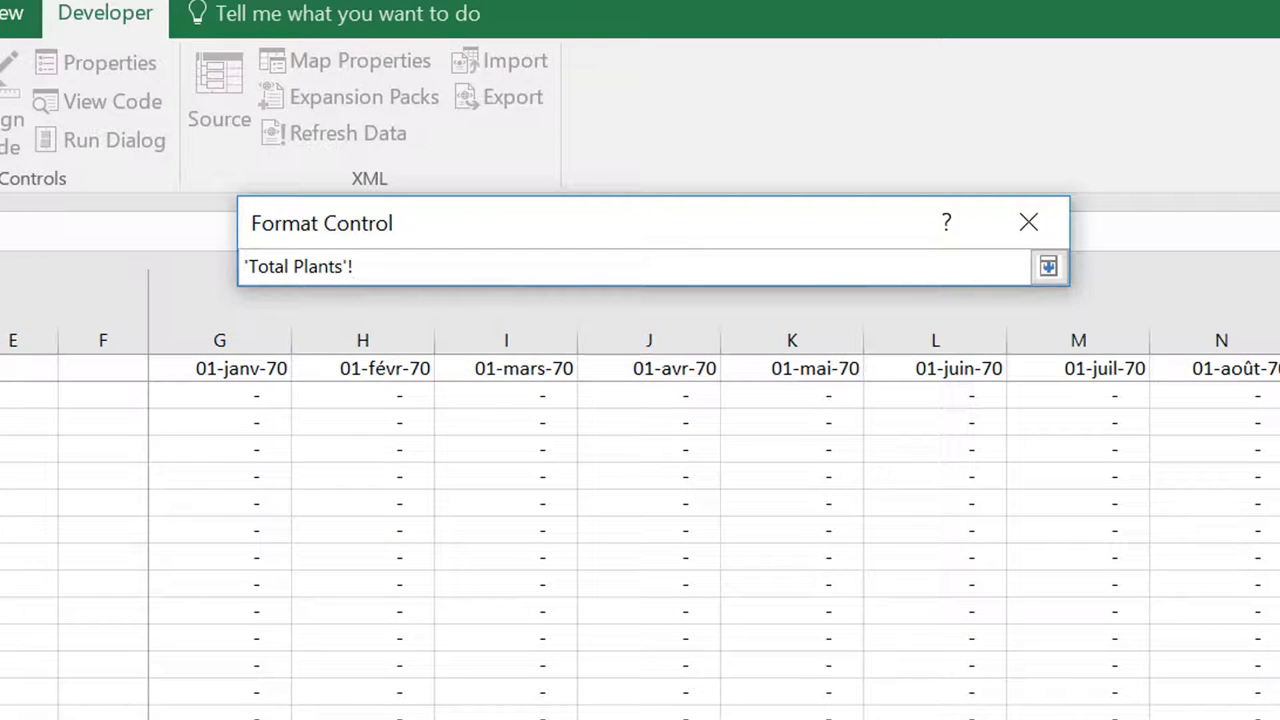
pyautogui.hotkey('ctrl', 'pageup')
pyautogui.write('$F$2')
pyautogui.press('Return')
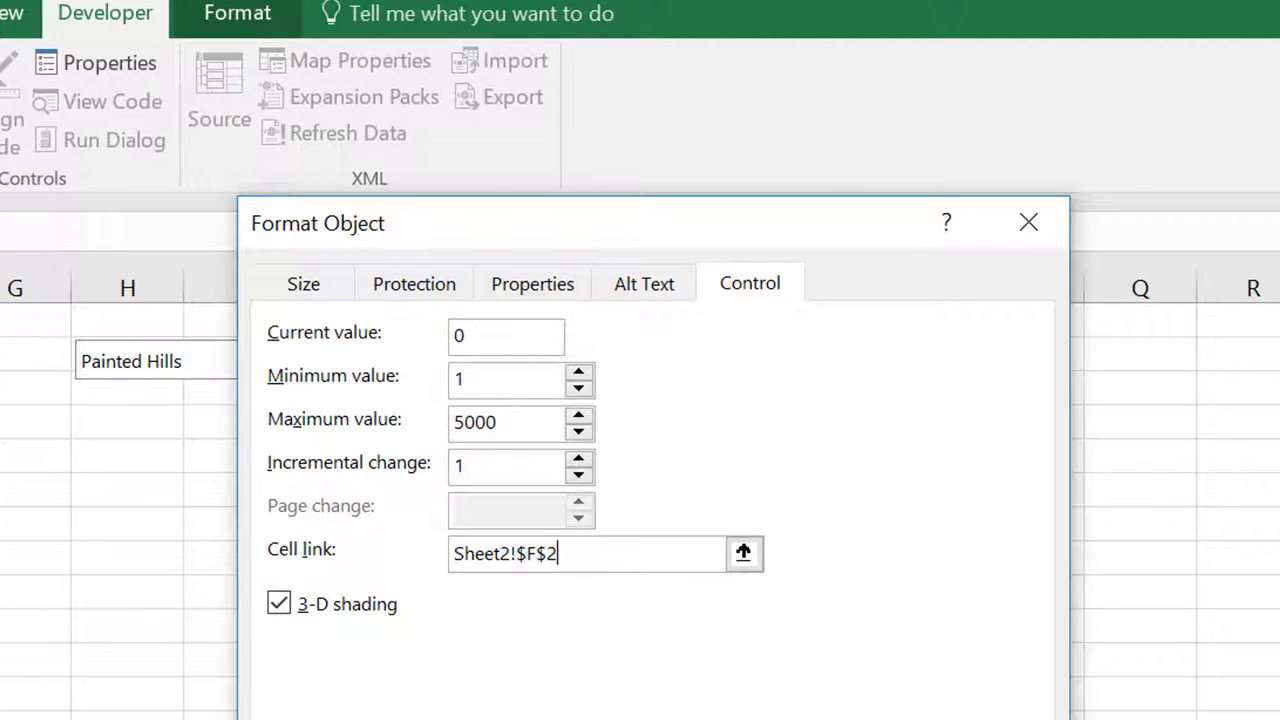
pyautogui.press('Return')
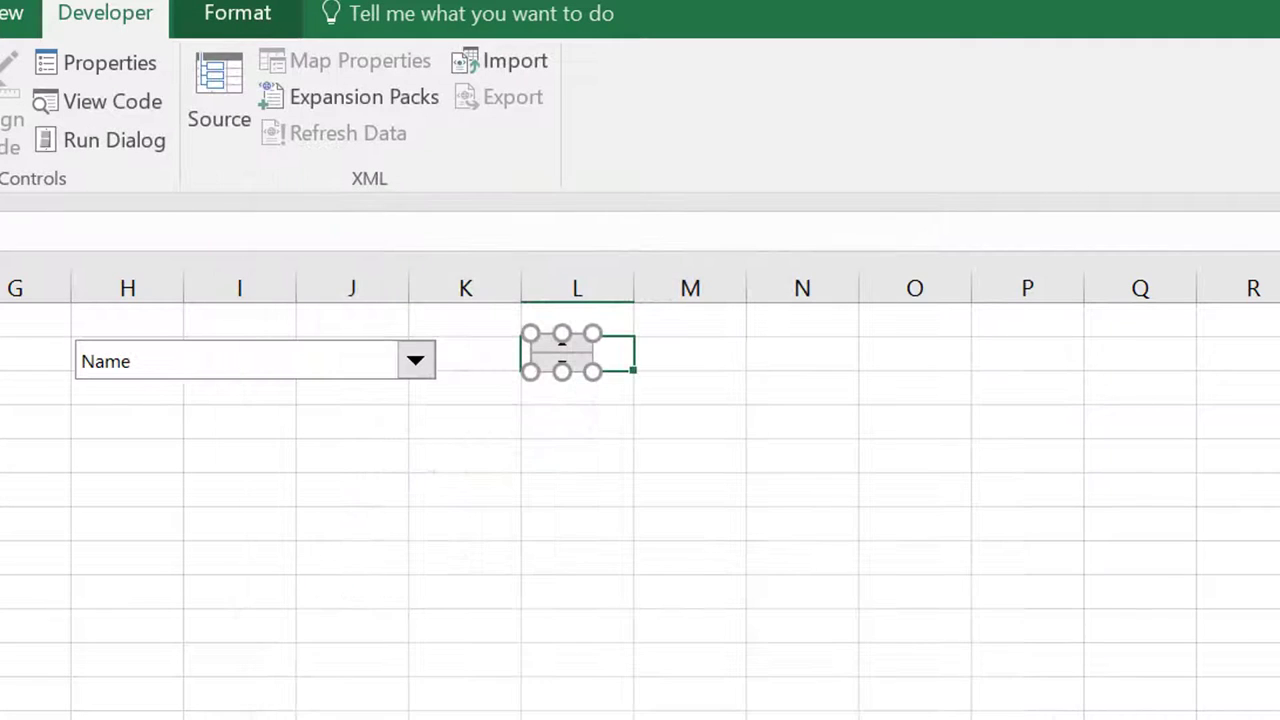
# Deselect the spin button and use it to step the plant code up to 4
pyautogui.click(414, 620)
pyautogui.click(561, 343)
pyautogui.click(561, 343)
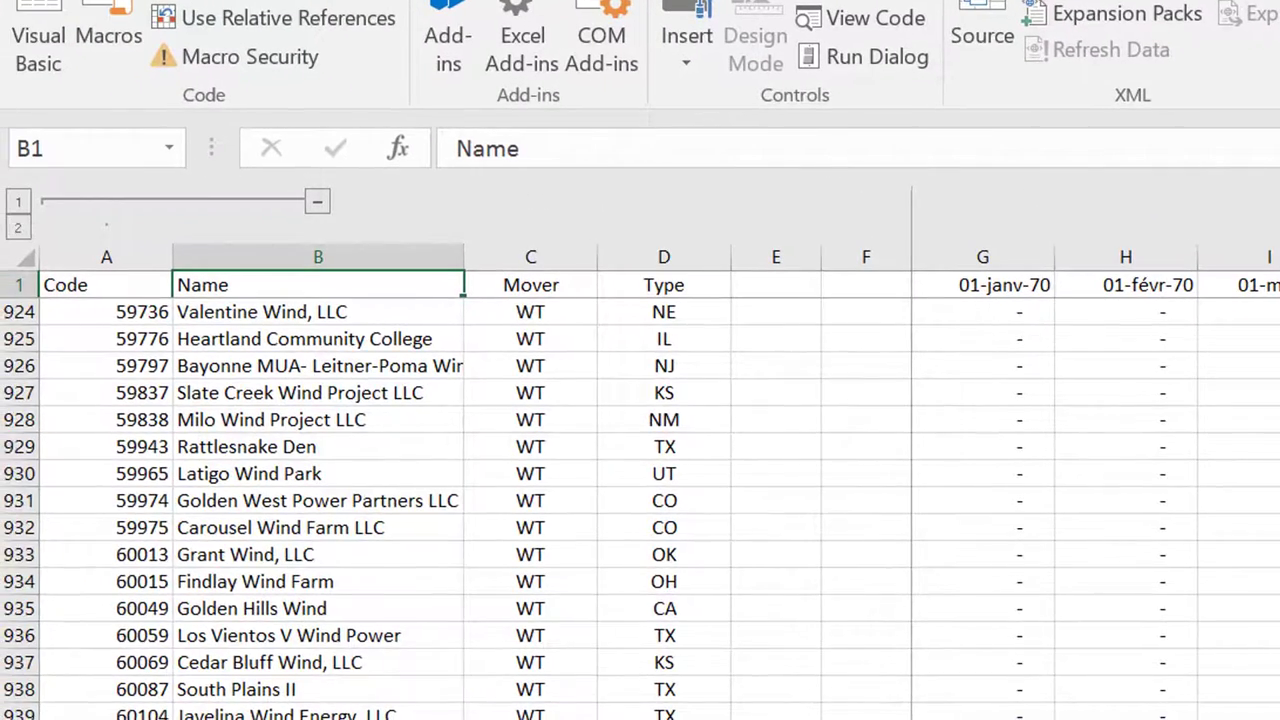
# Check how far the plant names run in column B of Total Plants, starting from B2, and return to Sheet2
pyautogui.press('Down')
pyautogui.press('Down')
pyautogui.press('Up')
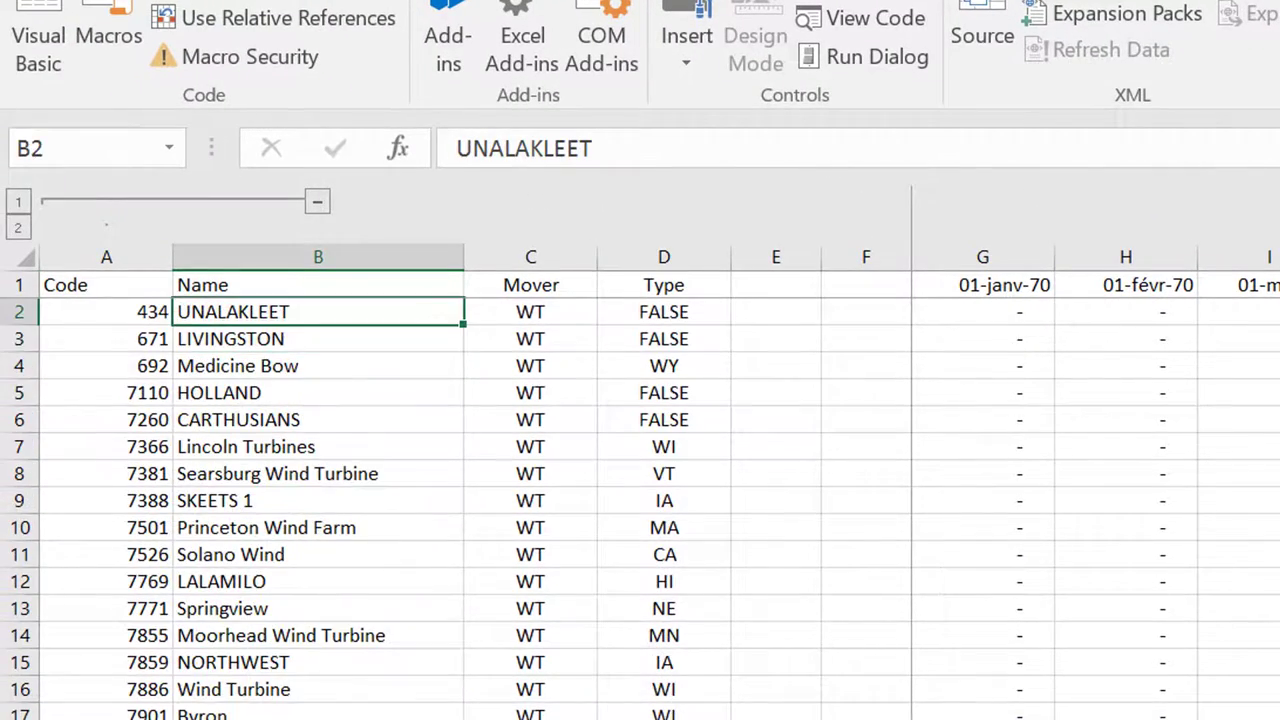
pyautogui.hotkey('ctrl', 'shift', 'Down')
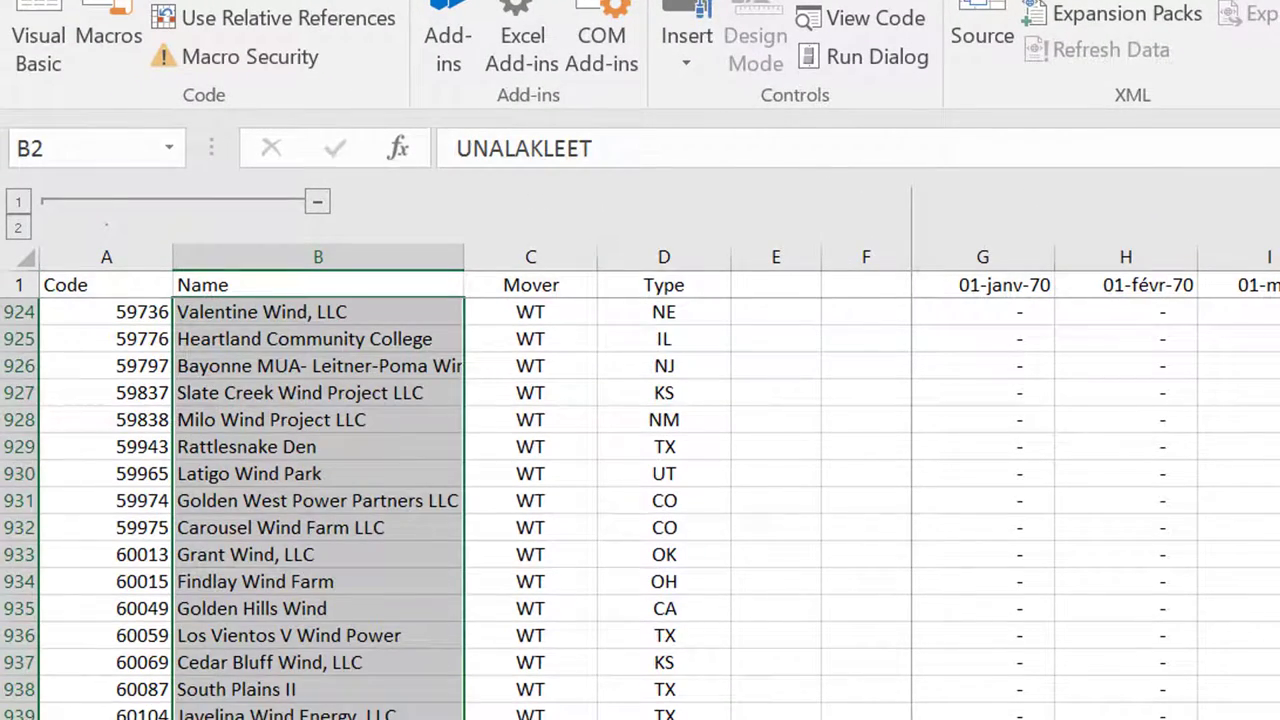
pyautogui.press('Down')
pyautogui.press('Up')
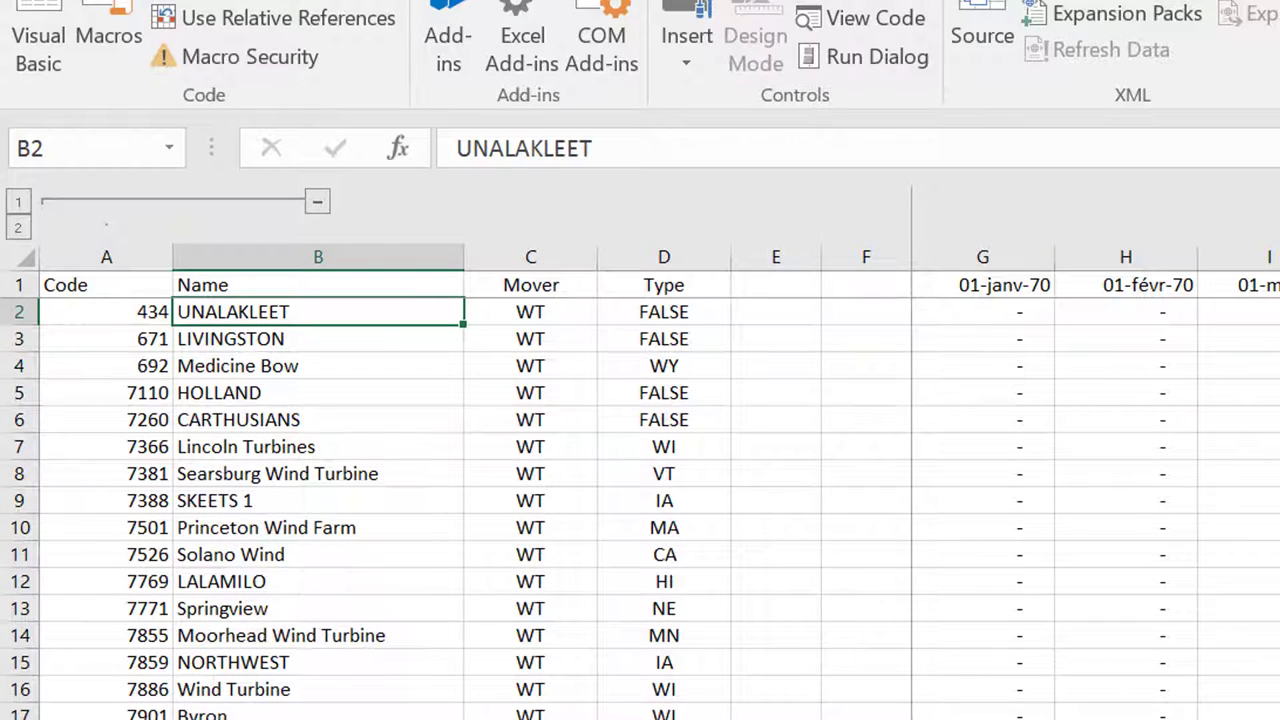
pyautogui.hotkey('ctrl', 'pageup')
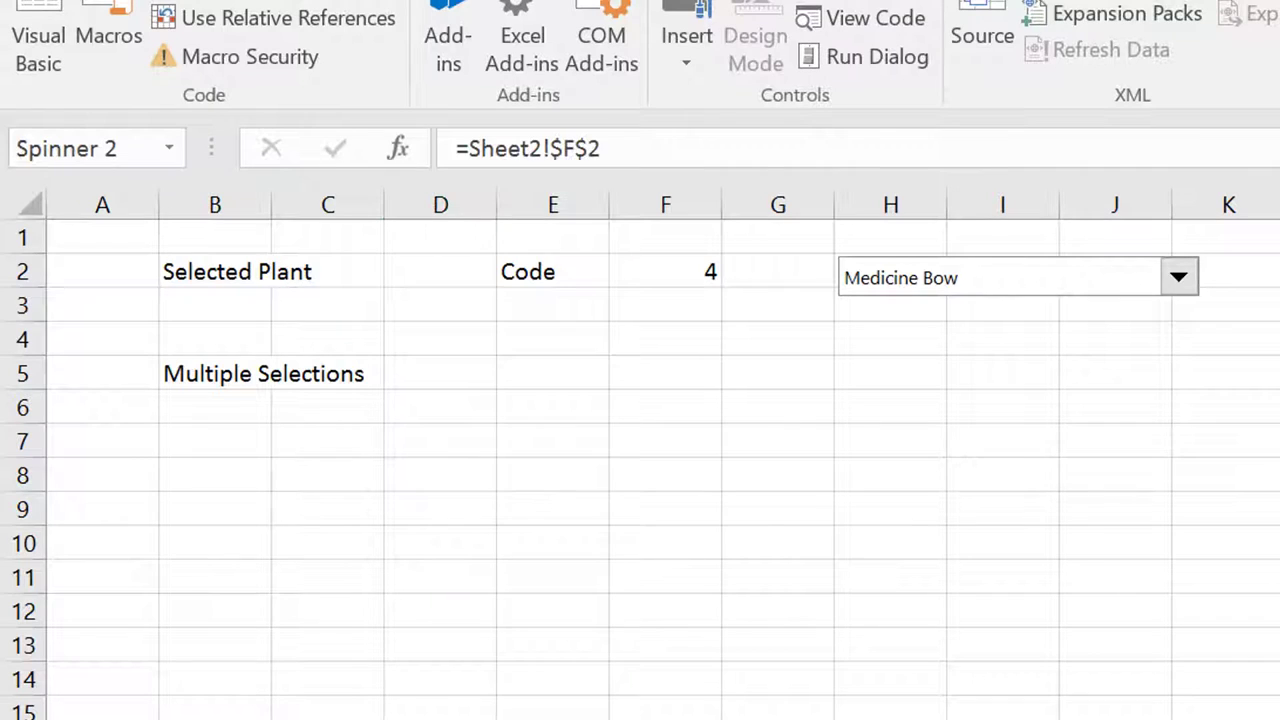
# Lower the spin button's maximum value to 1000 and deselect the control
pyautogui.hotkey('ctrl', '1')
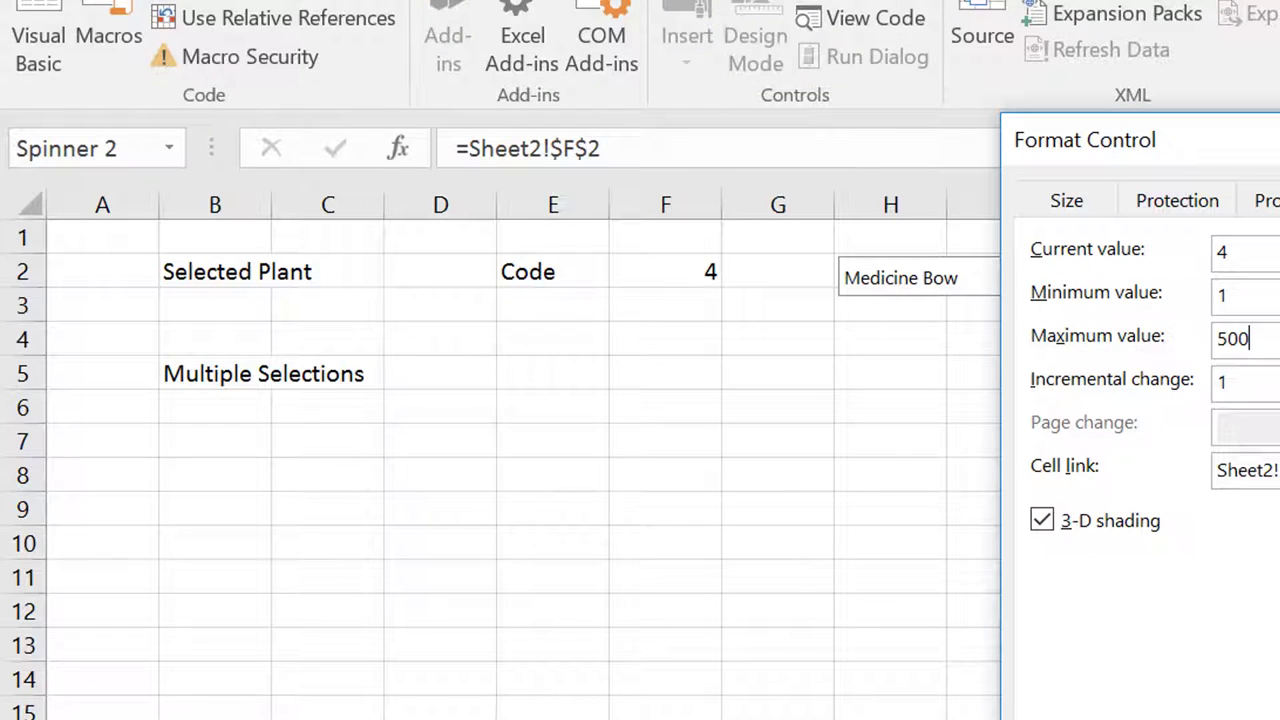
pyautogui.write('1000')
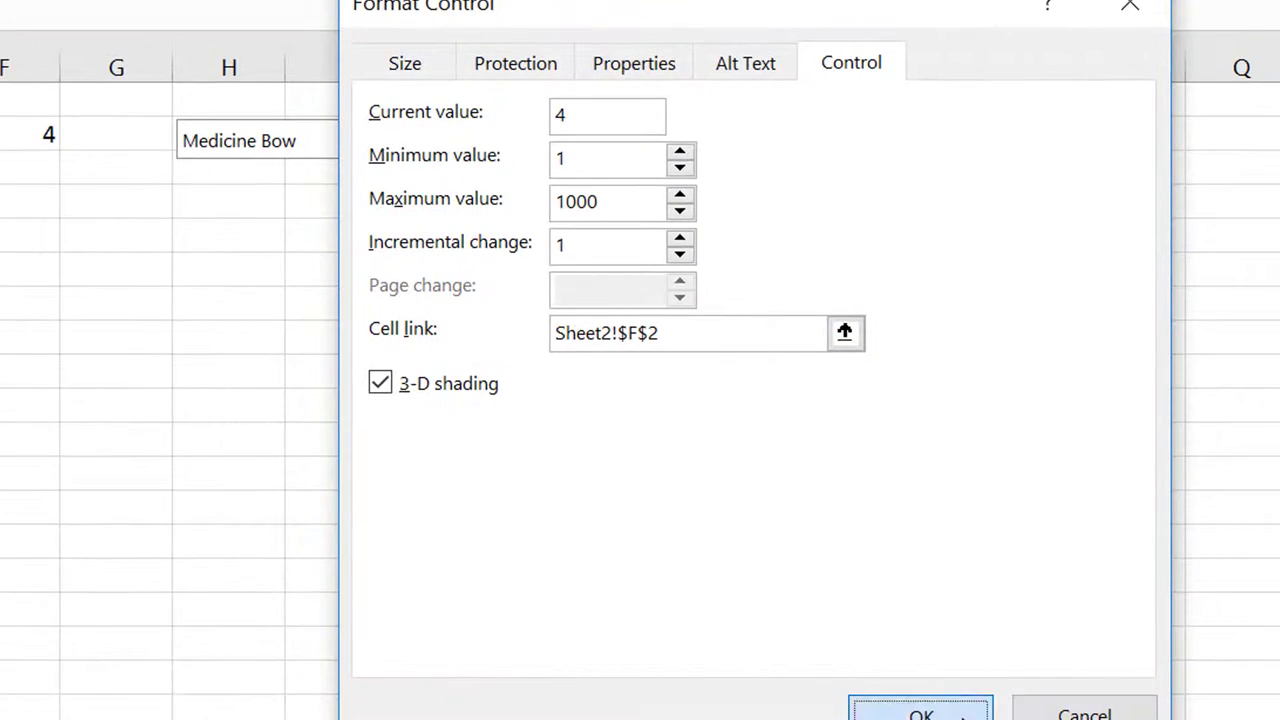
pyautogui.click(950, 712)
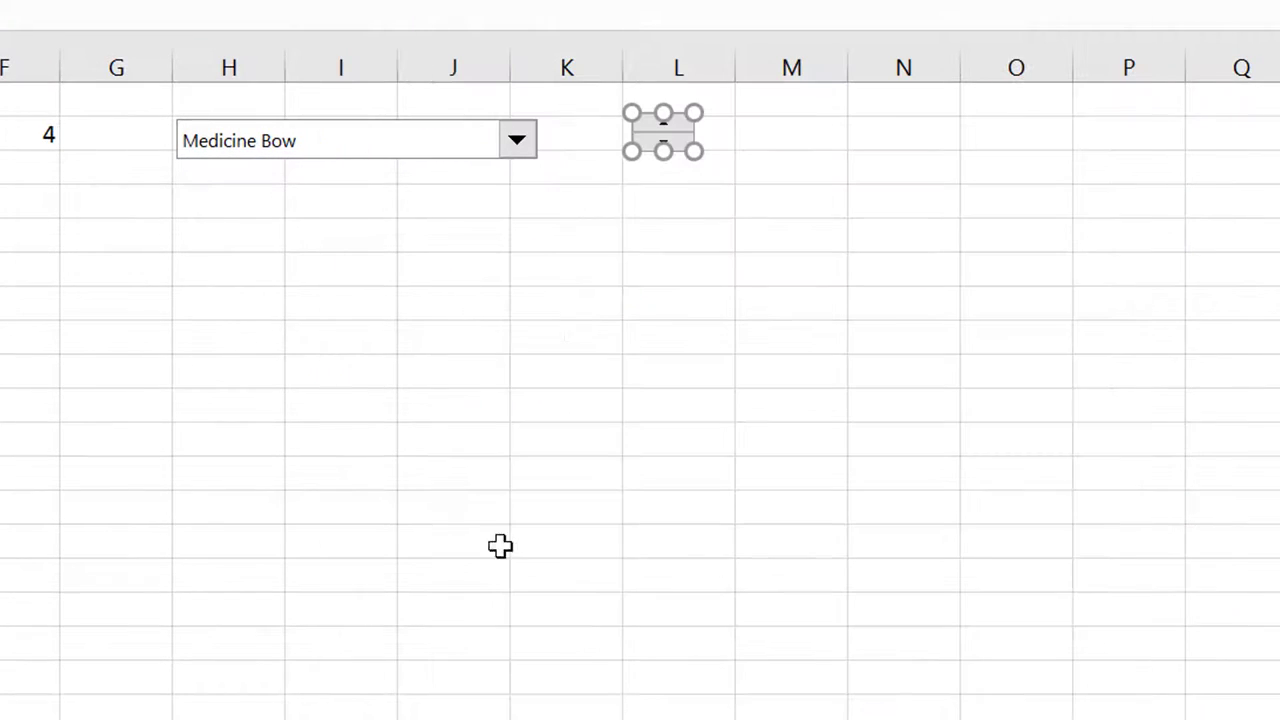
pyautogui.click(587, 309)
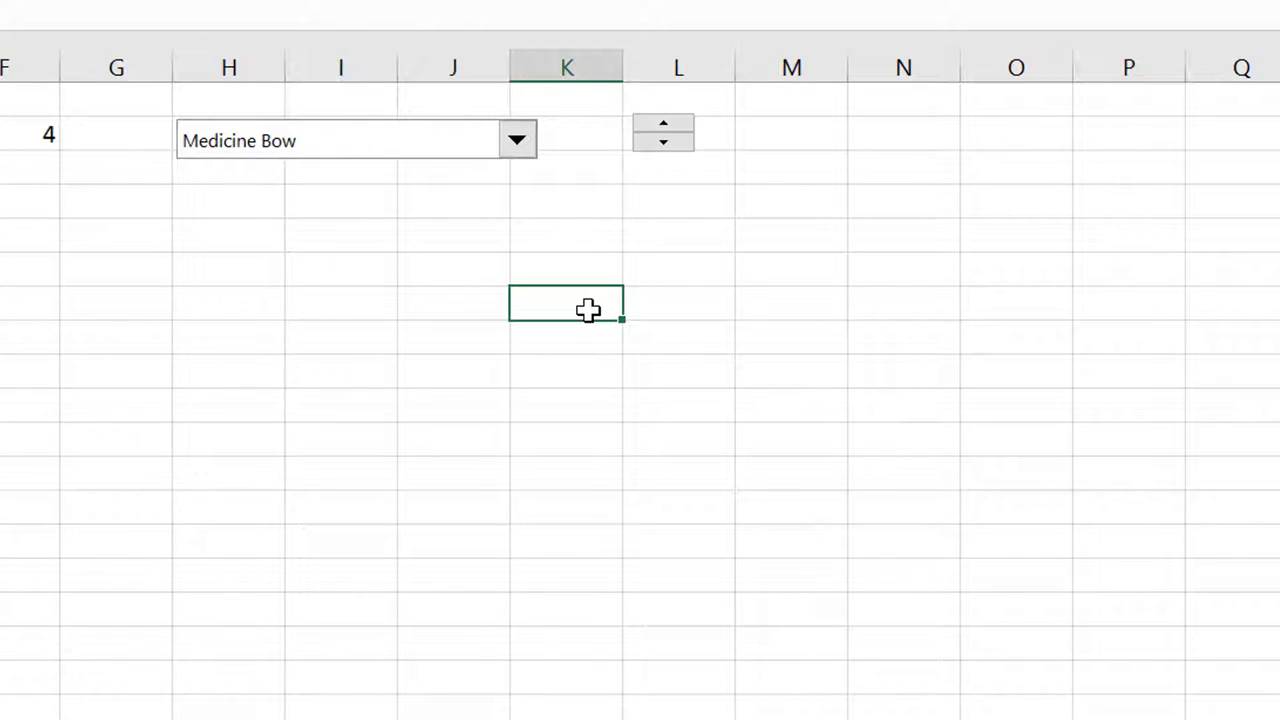
# Rename Sheet2 as Codes
pyautogui.doubleClick(273, 710)
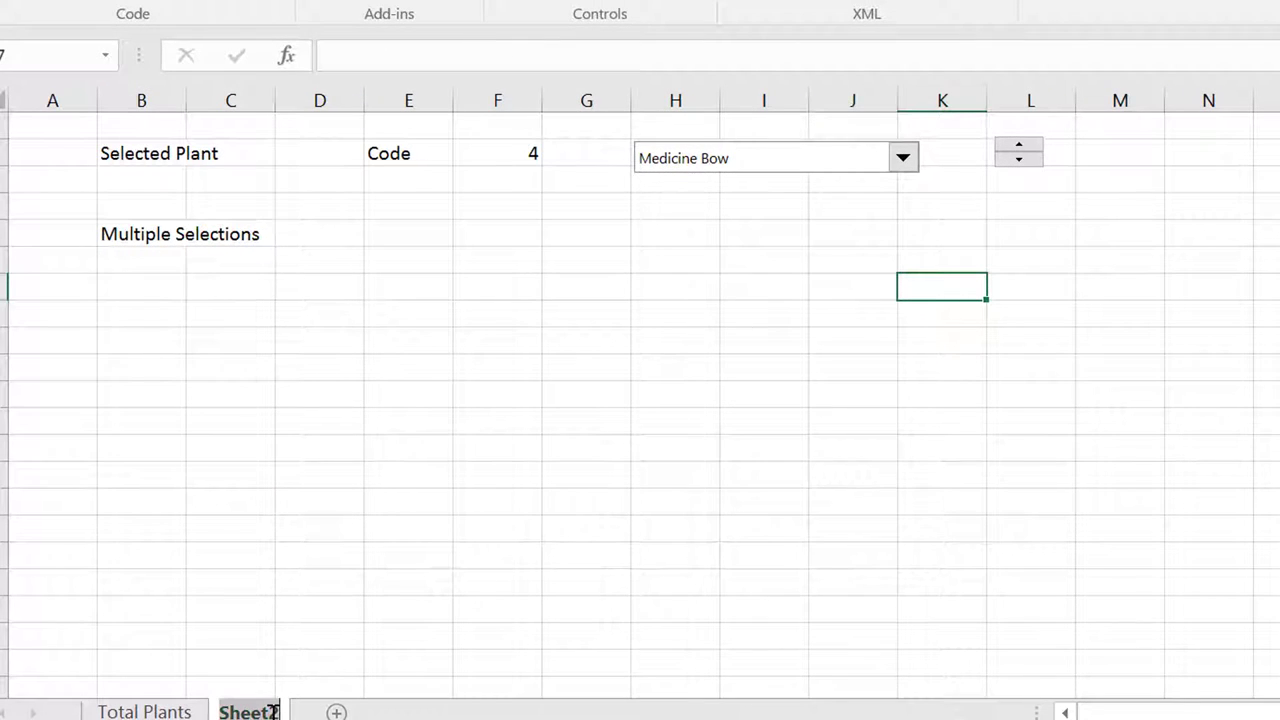
pyautogui.write('Codes')
pyautogui.press('Return')
pyautogui.click(372, 619)
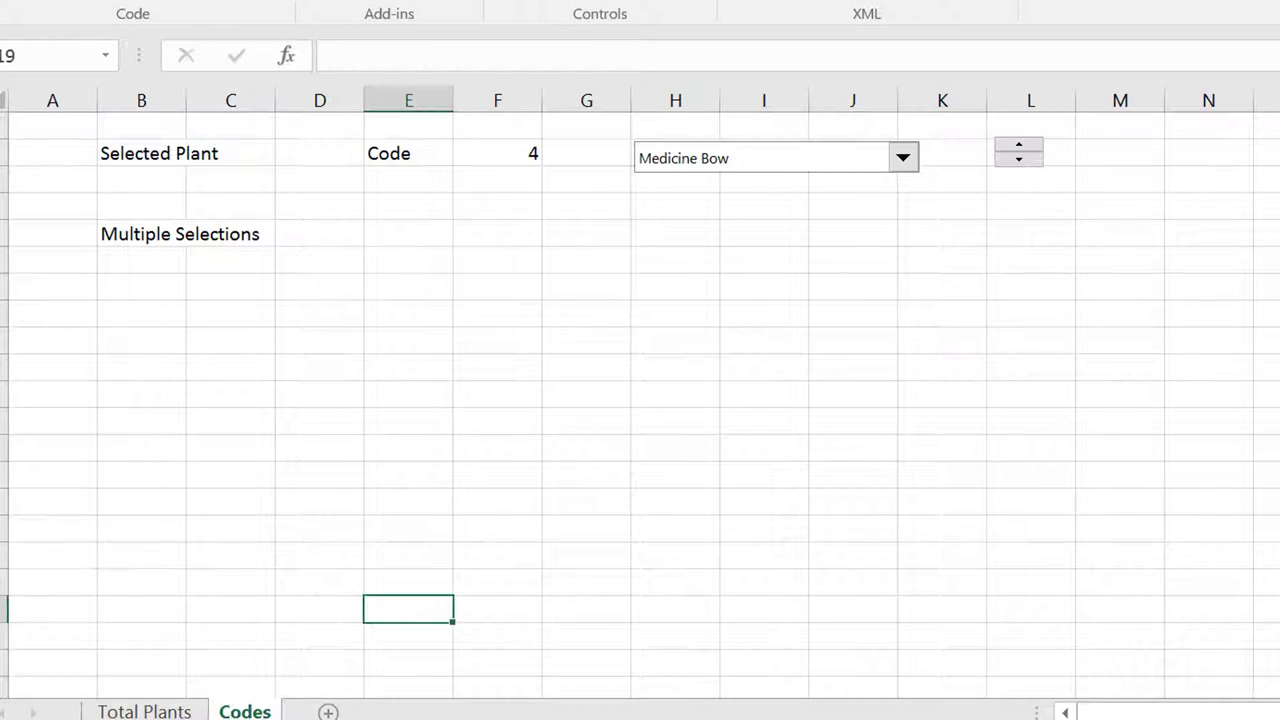
# Add a new worksheet after Codes and name it Analysis
pyautogui.click(329, 711)
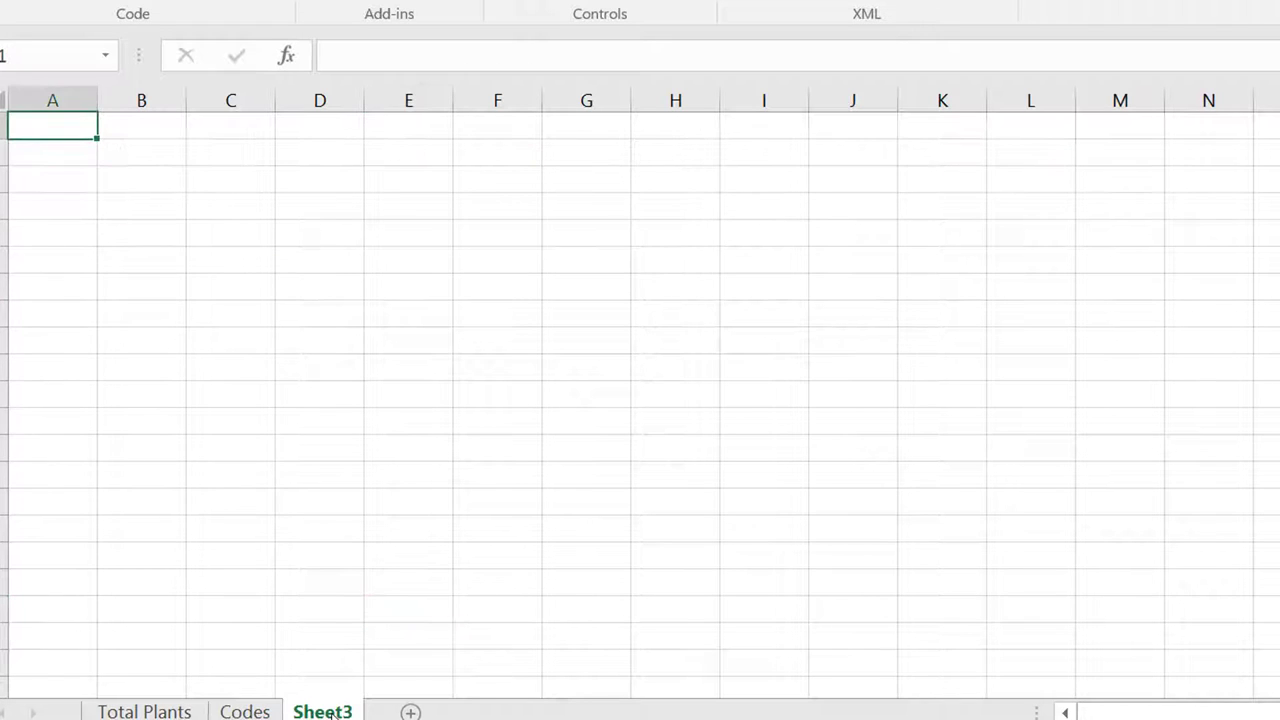
pyautogui.doubleClick(329, 711)
pyautogui.press('BackSpace')
pyautogui.write('Analysis')
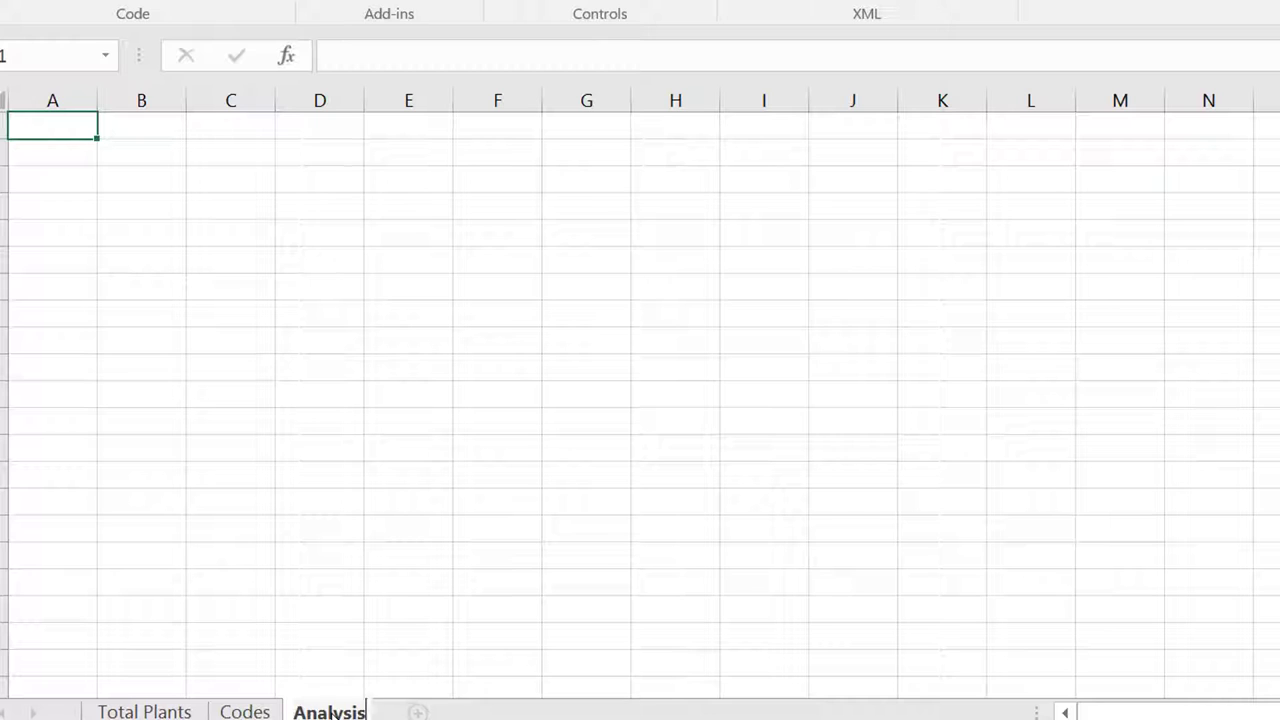
pyautogui.press('Return')
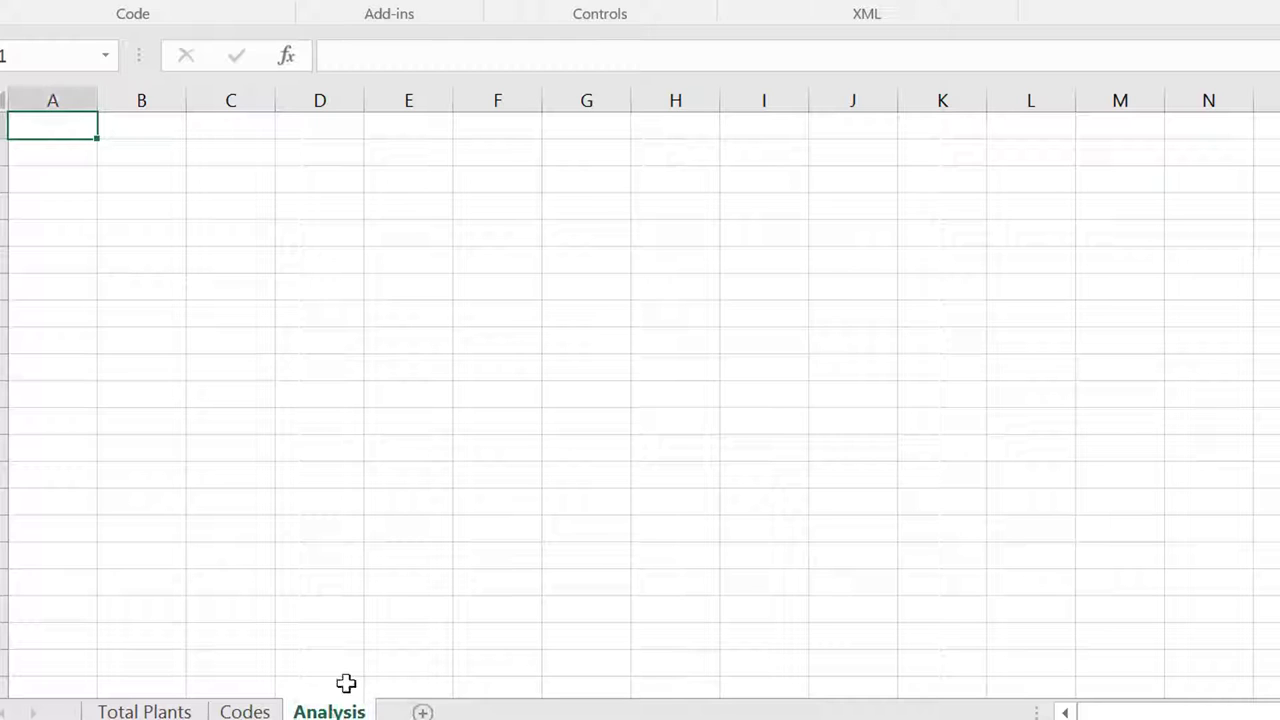
# Enter the labels "Name" in B2 and "Average Production" in B3 of the Analysis sheet
pyautogui.press('Down')
pyautogui.press('Right')
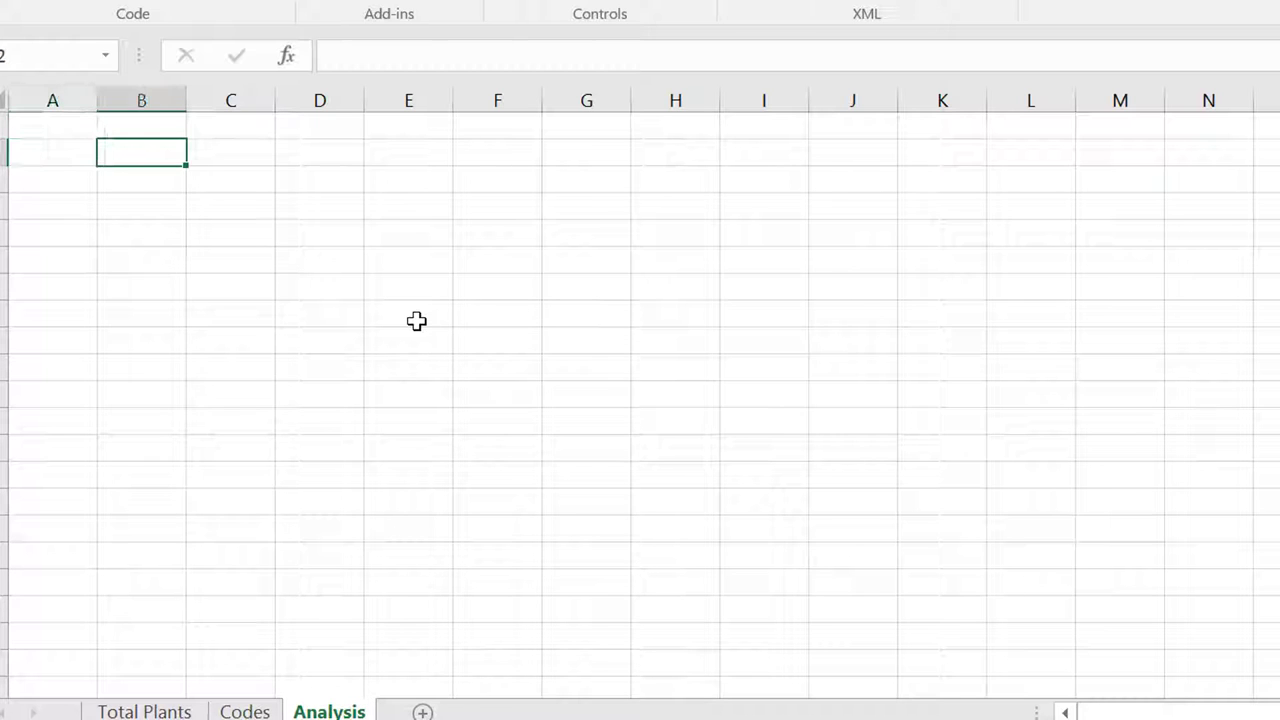
pyautogui.write('Name')
pyautogui.press('Return')
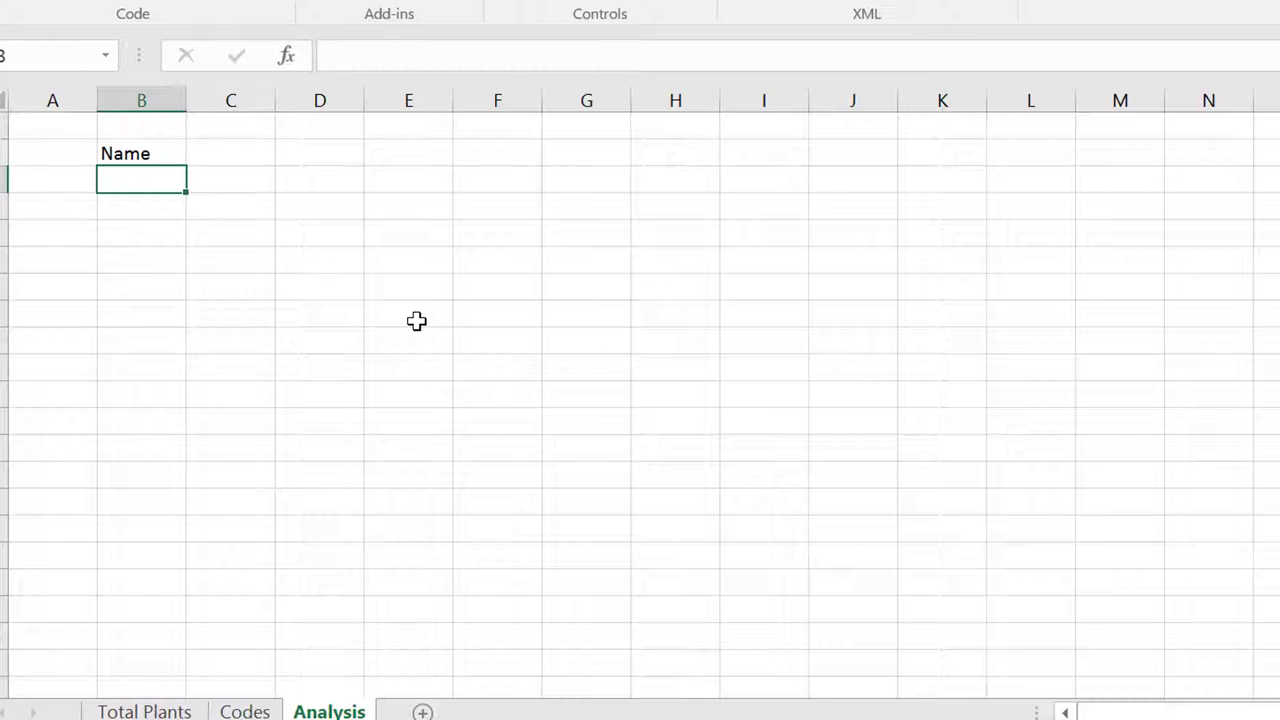
pyautogui.write('Av')
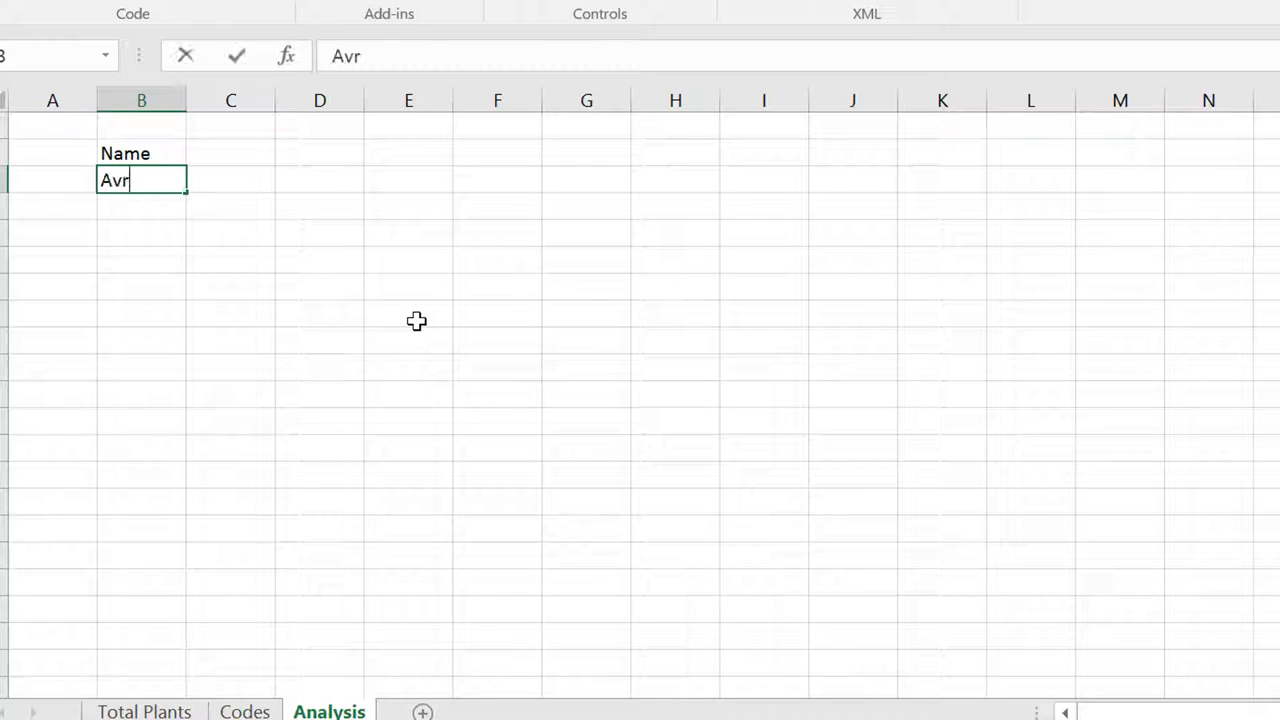
pyautogui.write('e')
pyautogui.write('e')
pyautogui.press('BackSpace')
pyautogui.write('ge Pr')
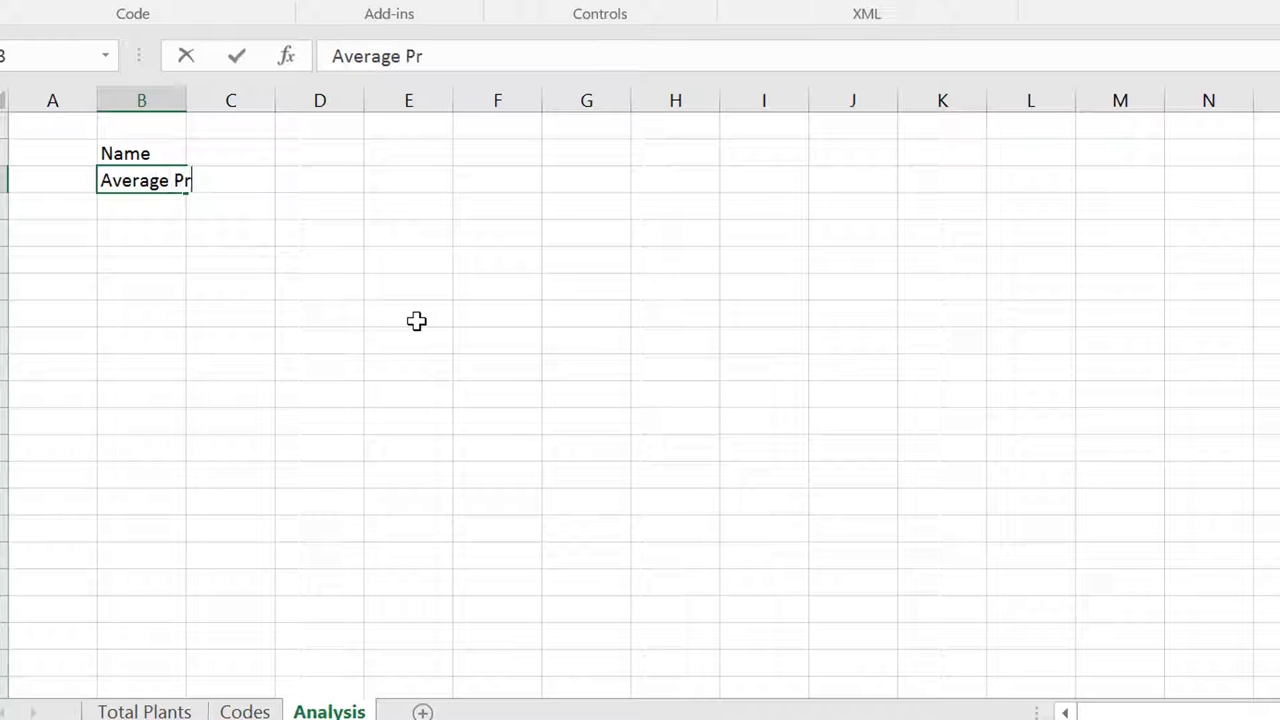
pyautogui.write('oduction')
pyautogui.press('Return')
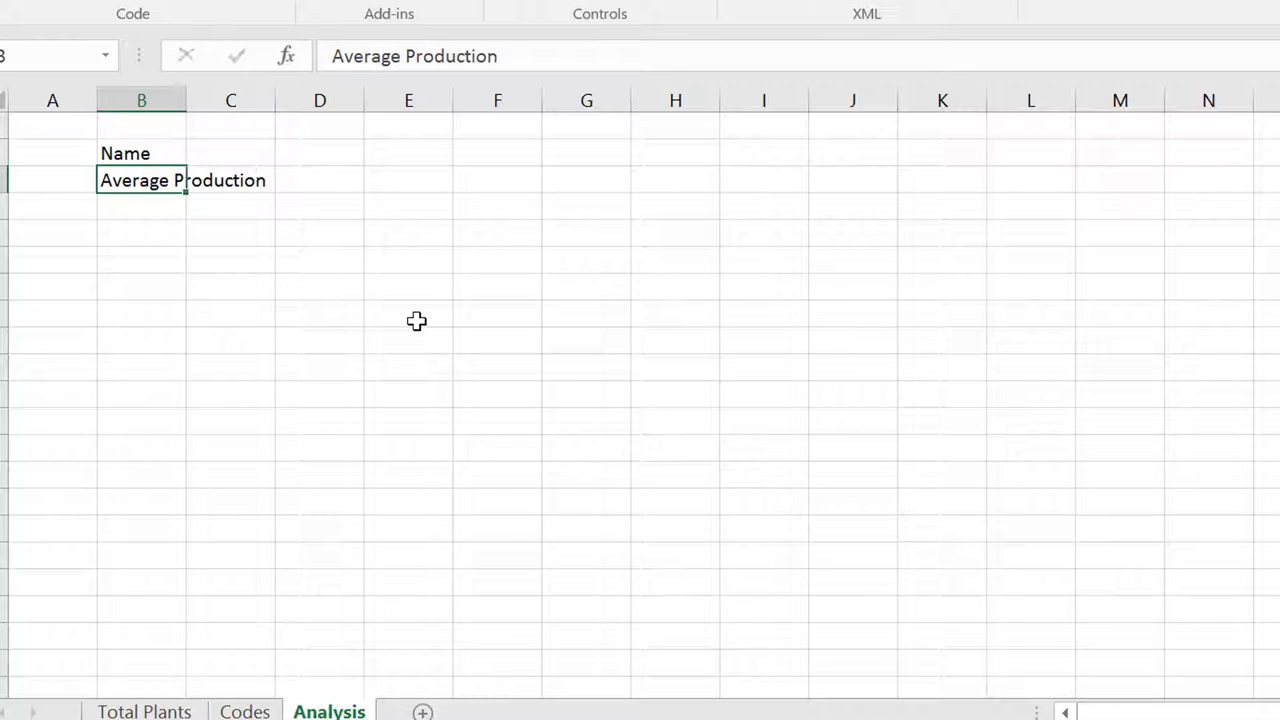
# Enter the label "Std Deviation of Production" in B4 and widen column B to fit the labels
pyautogui.write('Std D')
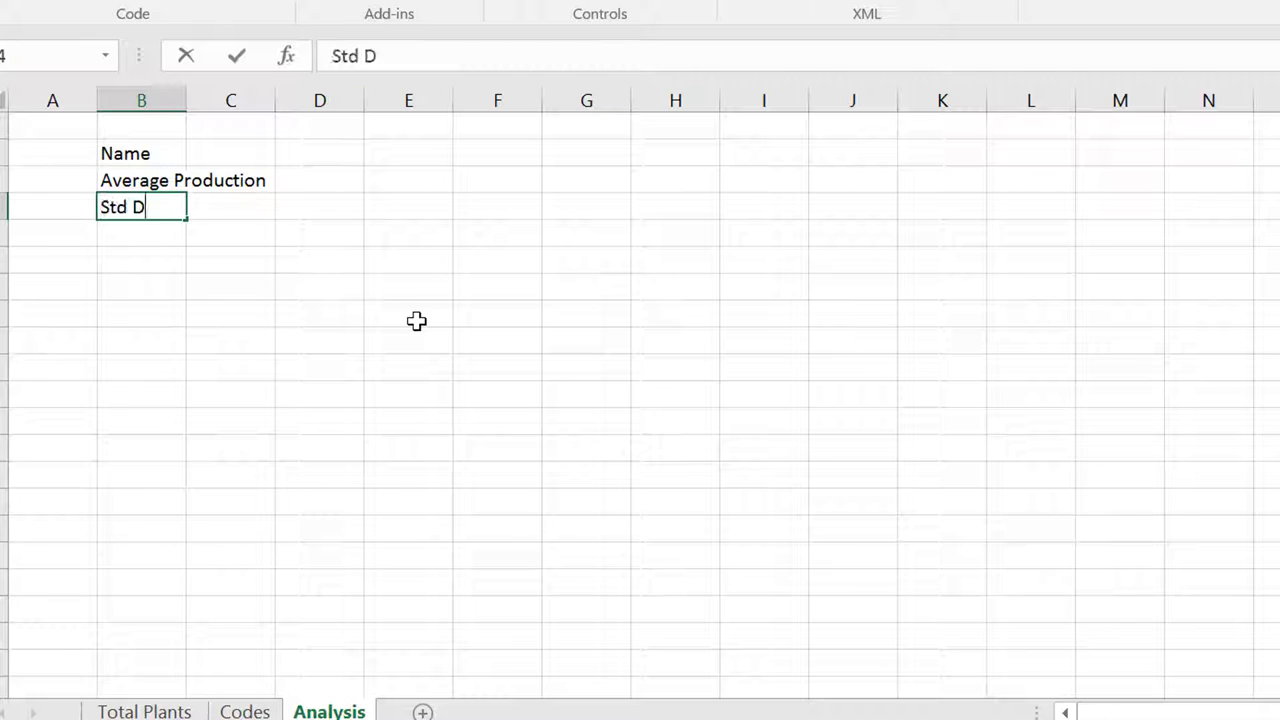
pyautogui.write('eviati')
pyautogui.press('BackSpace')
pyautogui.press('BackSpace')
pyautogui.write('ia')
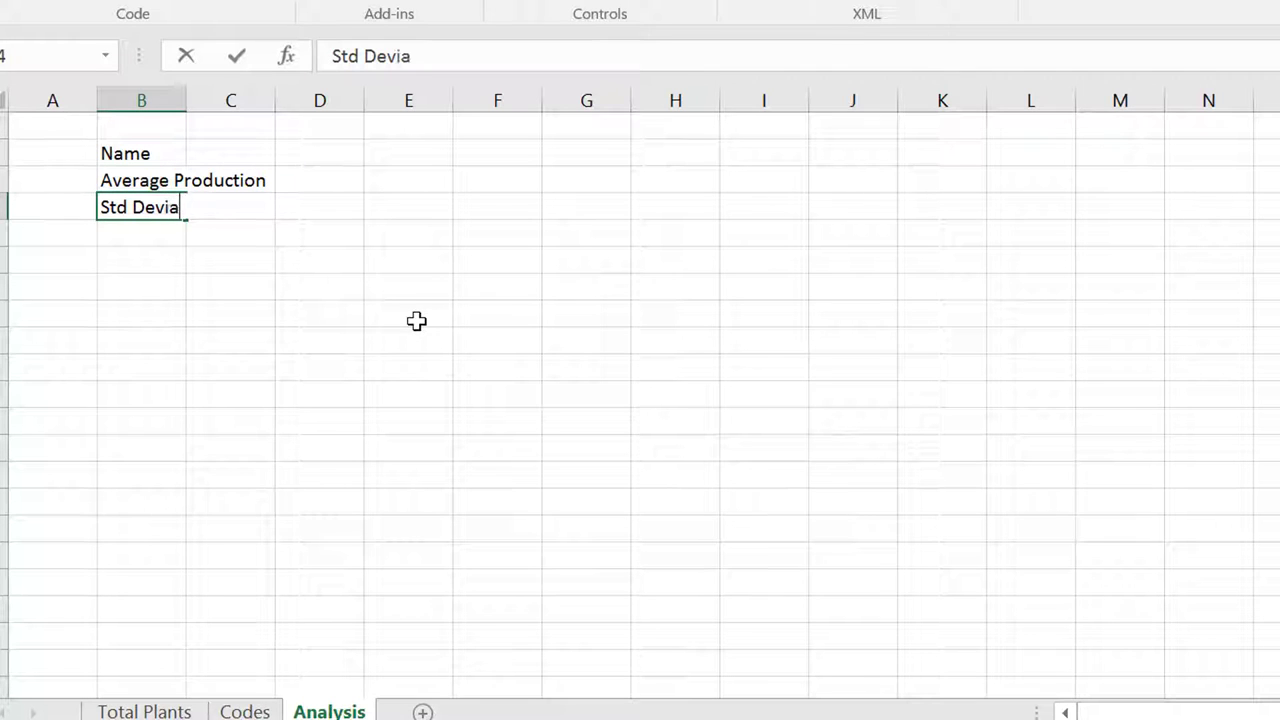
pyautogui.write('tion of Proj')
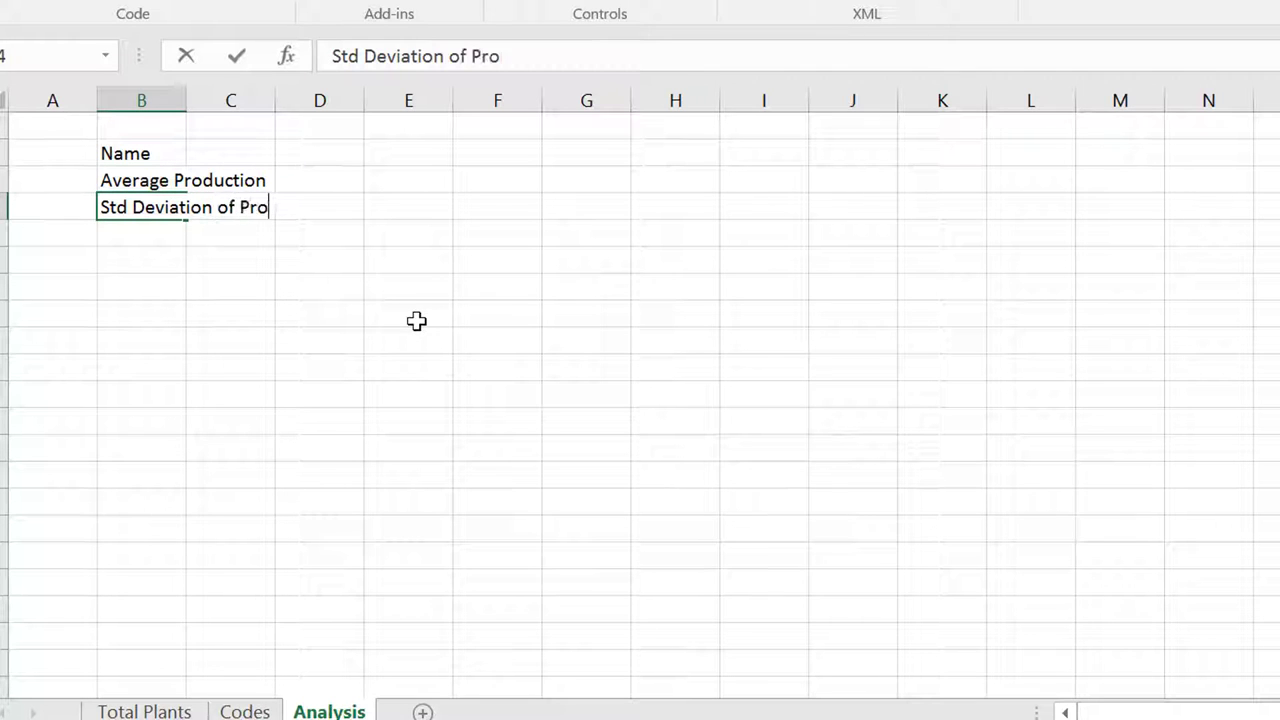
pyautogui.press('BackSpace')
pyautogui.write('dou')
pyautogui.press('BackSpace')
pyautogui.press('BackSpace')
pyautogui.write('uction')
pyautogui.press('Return')
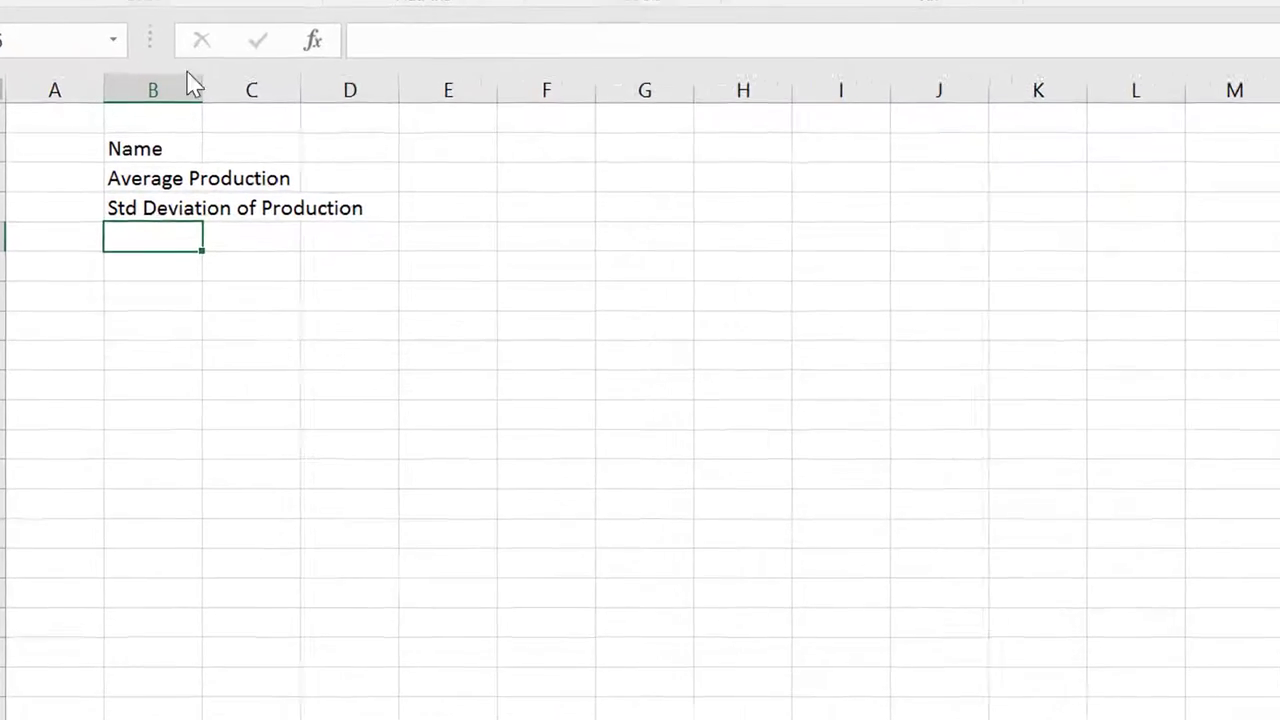
pyautogui.moveTo(202, 82); pyautogui.dragTo(441, 82)
pyautogui.moveTo(678, 14); pyautogui.dragTo(620, 26)
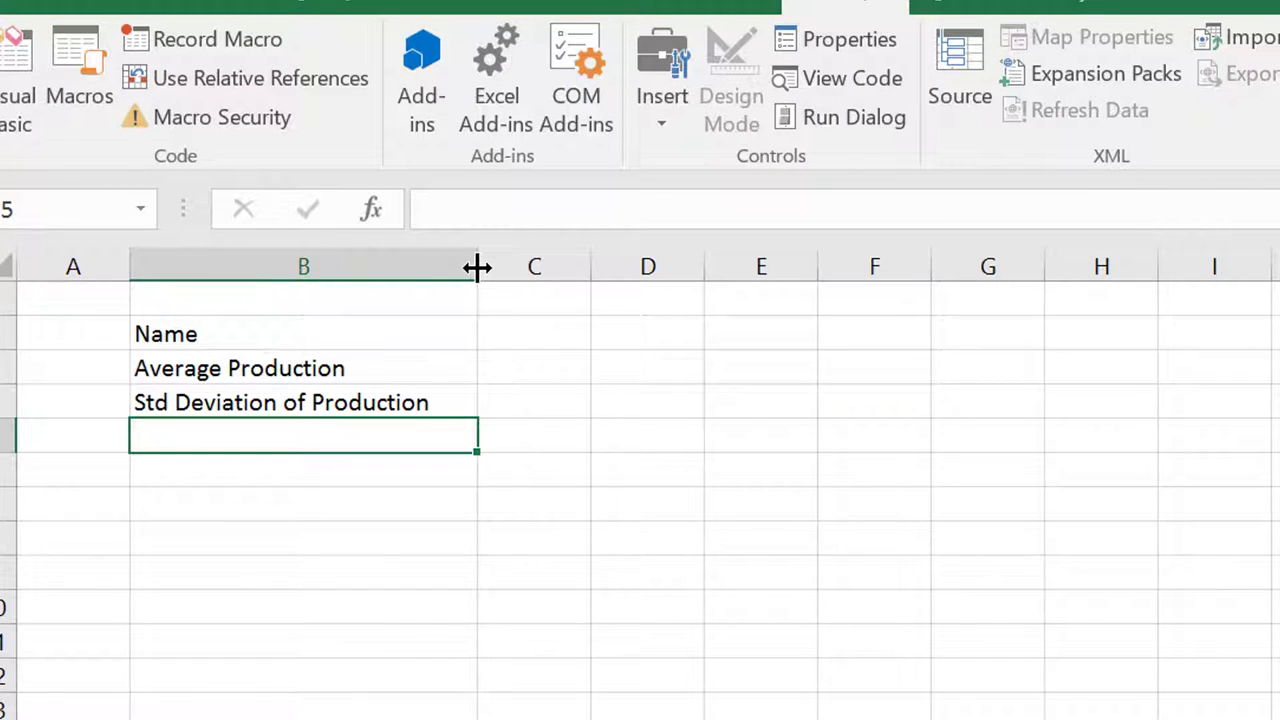
# Leave row 5 blank and enter the labels "P99" in B6 and "P95" in B7
pyautogui.press('Up')
pyautogui.press('Up')
pyautogui.press('Down')
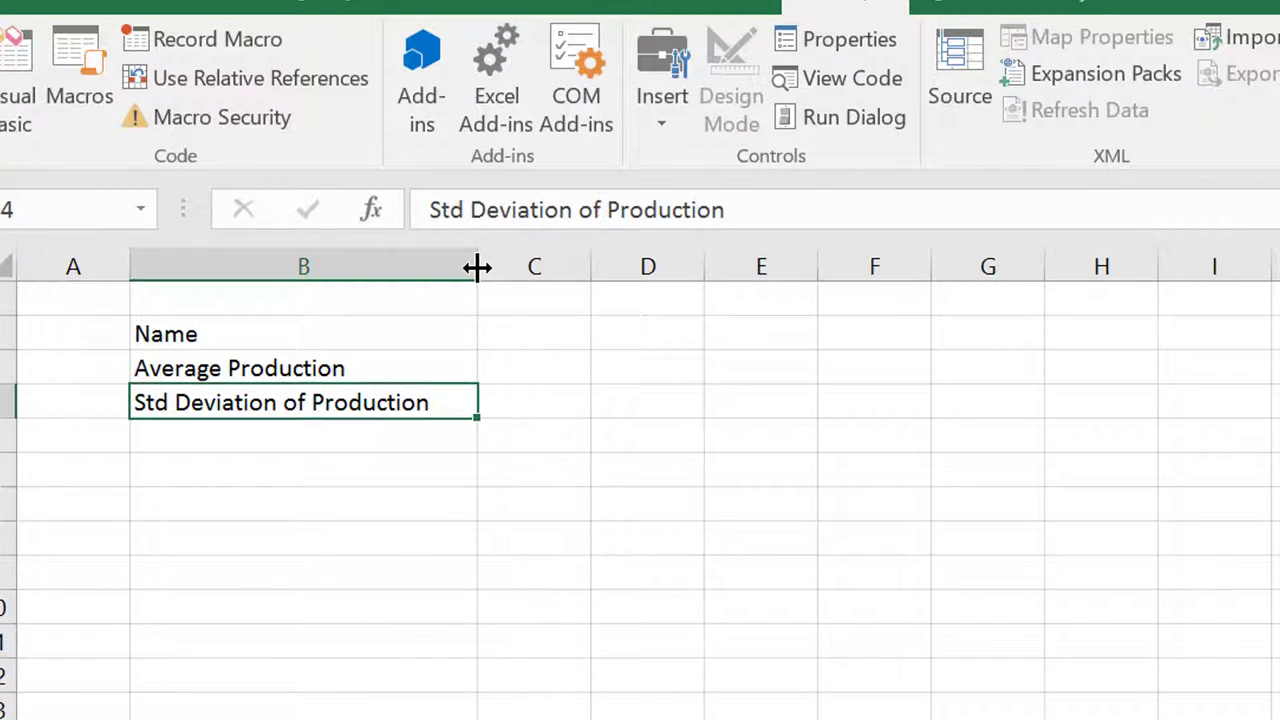
pyautogui.press('Up')
pyautogui.press('Down')
pyautogui.press('Down')
pyautogui.press('Down')
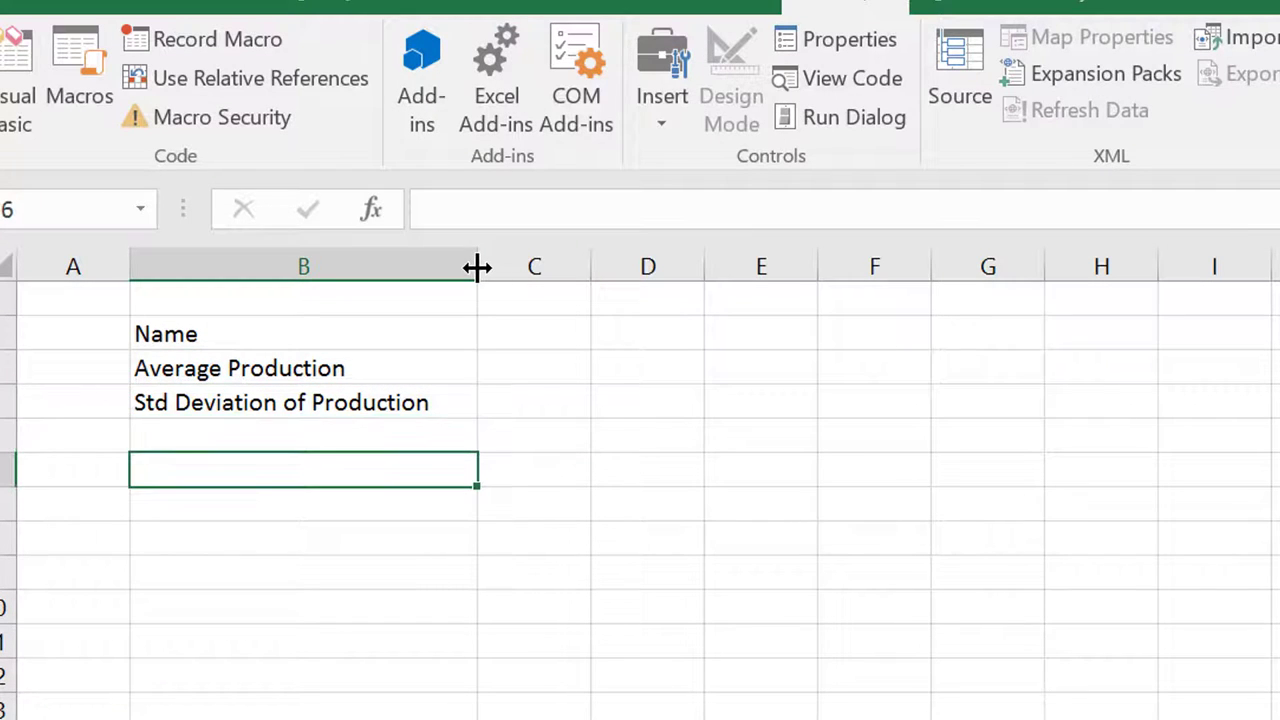
pyautogui.write('P')
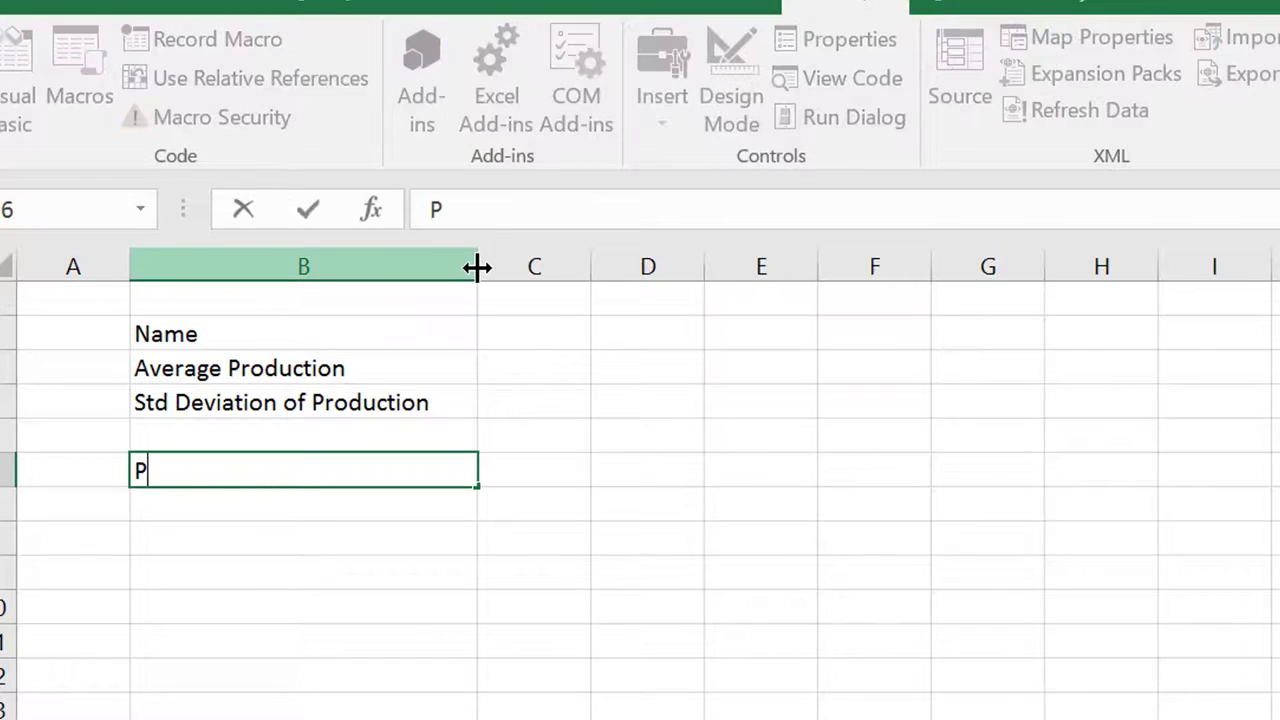
pyautogui.write('99')
pyautogui.press('Return')
pyautogui.write('P95')
pyautogui.press('Return')
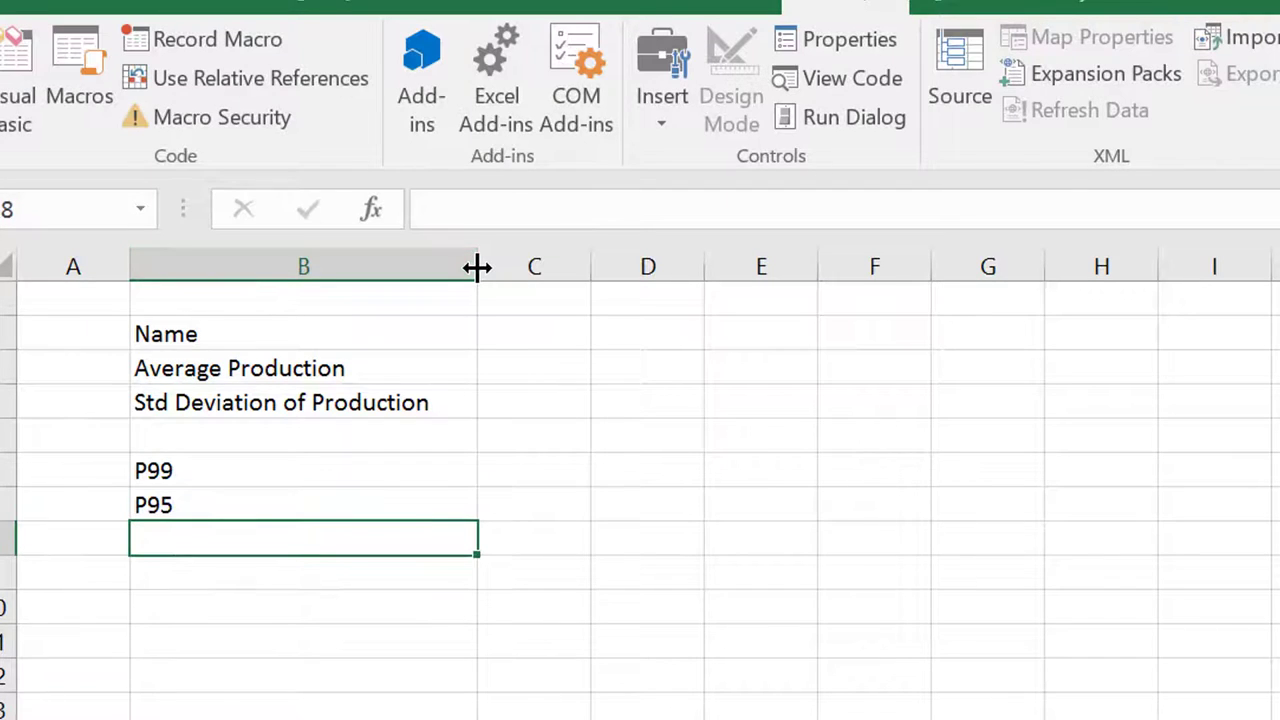
# Continue the probability labels with "P90" in B8 and "P75" in B9
pyautogui.write('P')
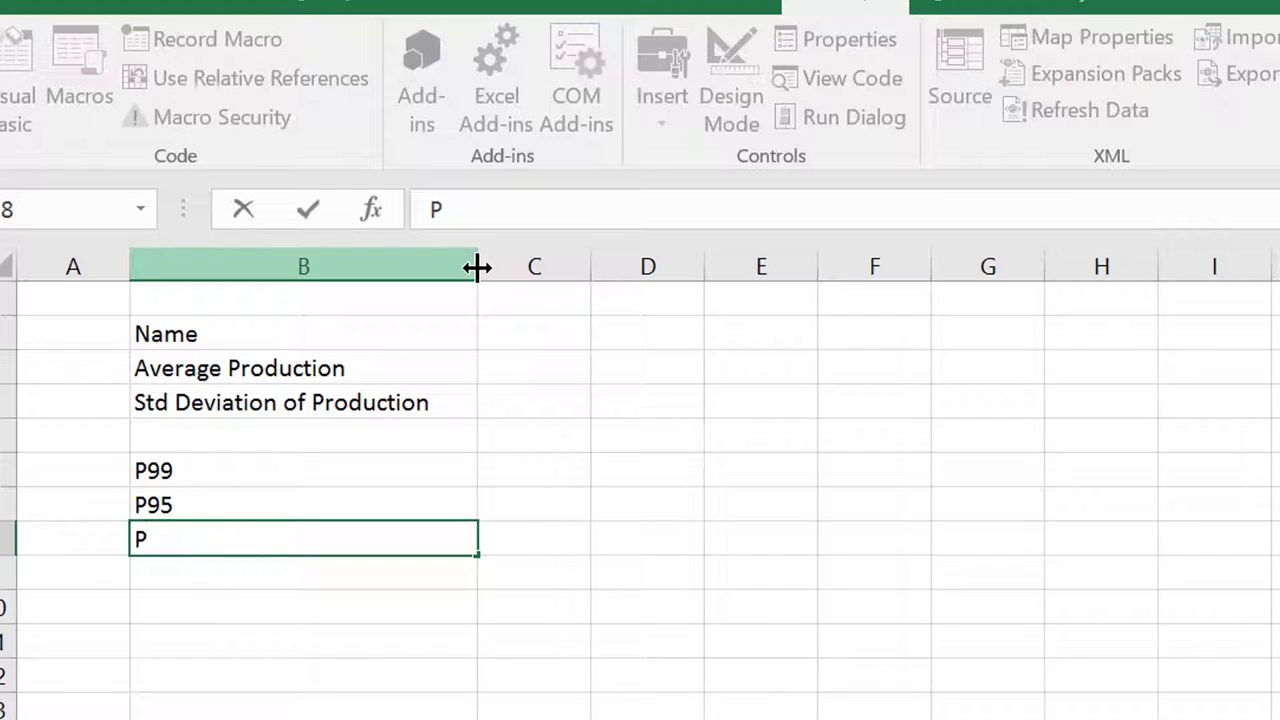
pyautogui.write('90')
pyautogui.hotkey('ctrl', 'Return')
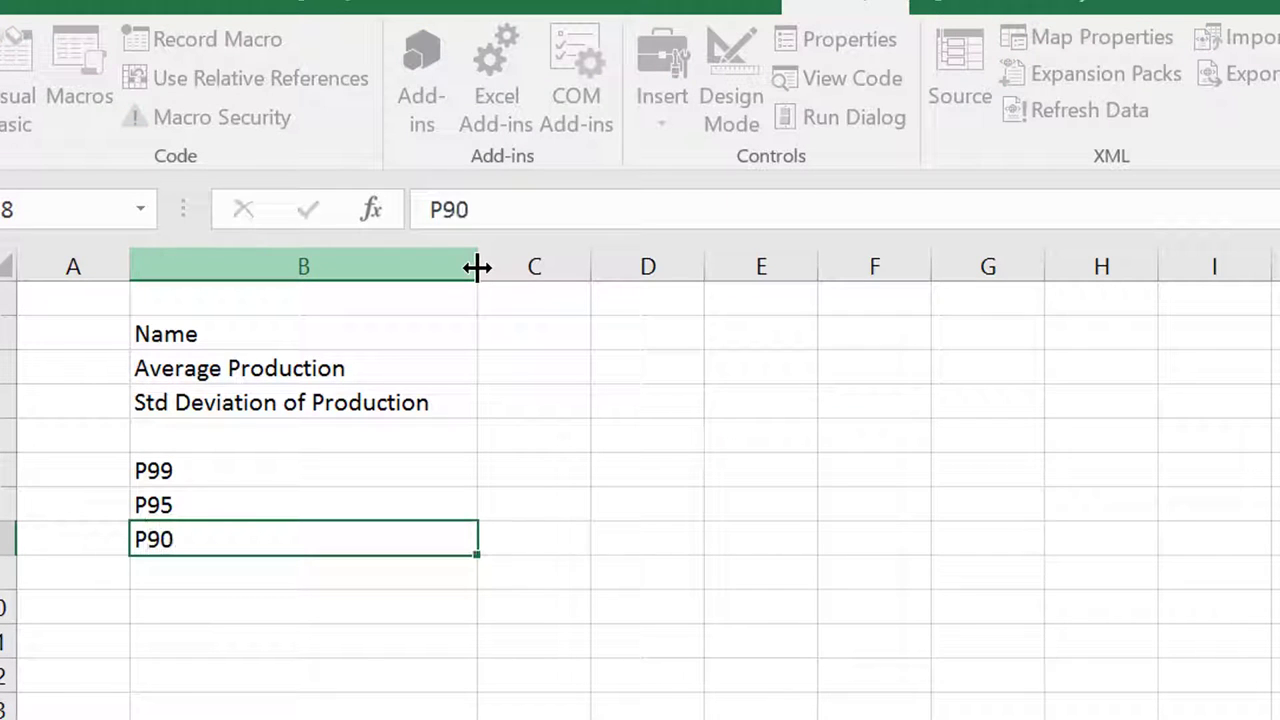
pyautogui.press('Return')
pyautogui.write('P7')
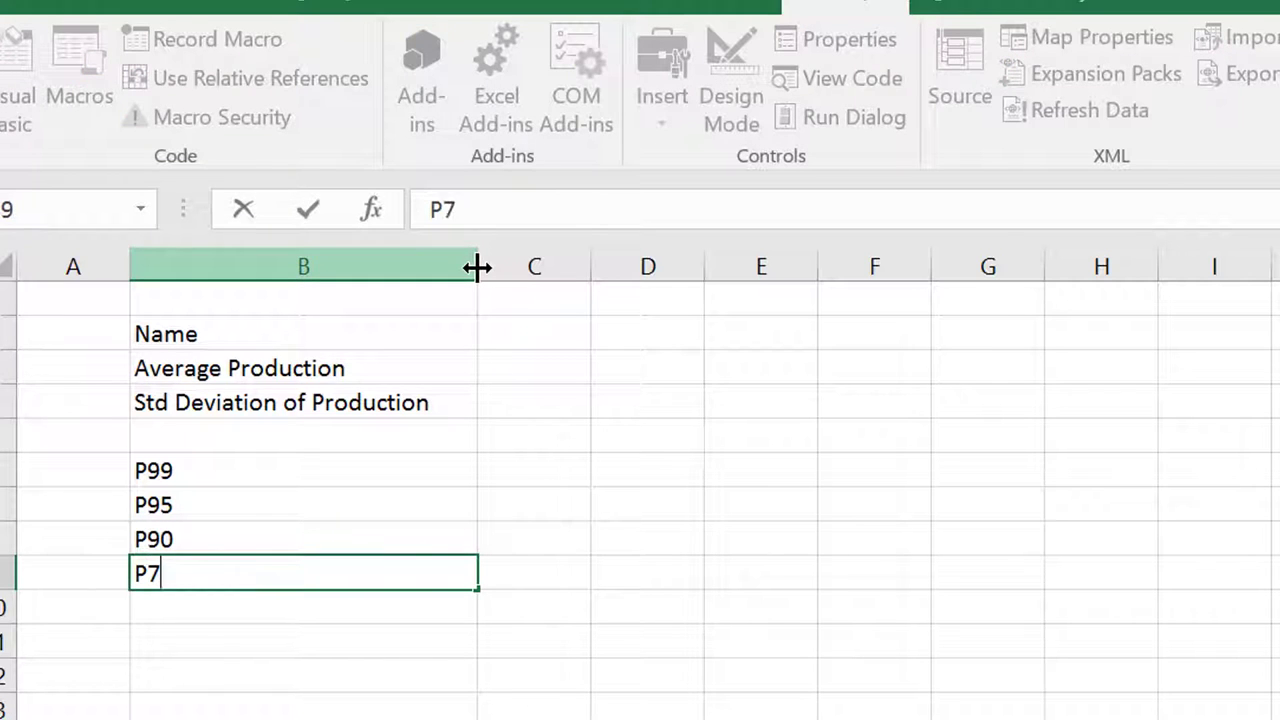
pyautogui.write('5')
pyautogui.press('Return')
pyautogui.press('Up')
pyautogui.press('Up')
pyautogui.press('Up')
pyautogui.press('Up')
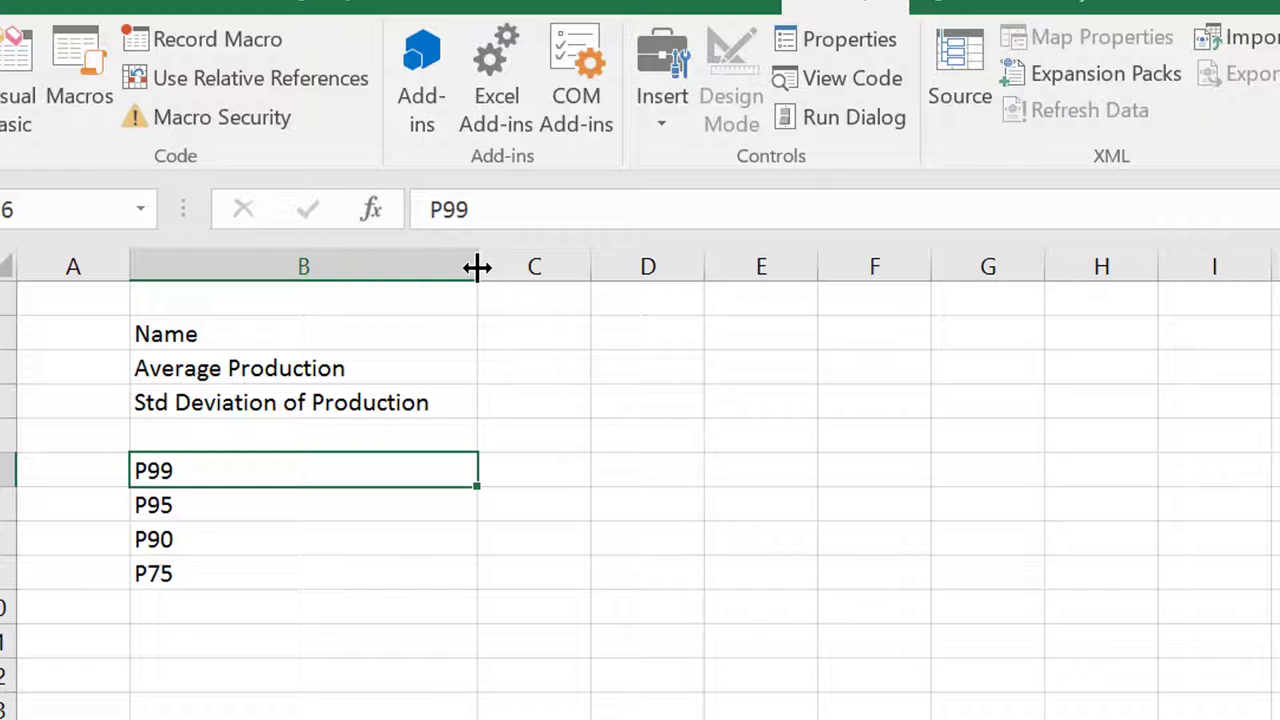
# Leave row 10 blank and enter the label "Frequency Distribution" in B11
pyautogui.press('Down')
pyautogui.press('Down')
pyautogui.press('Down')
pyautogui.press('Down')
pyautogui.press('Down')
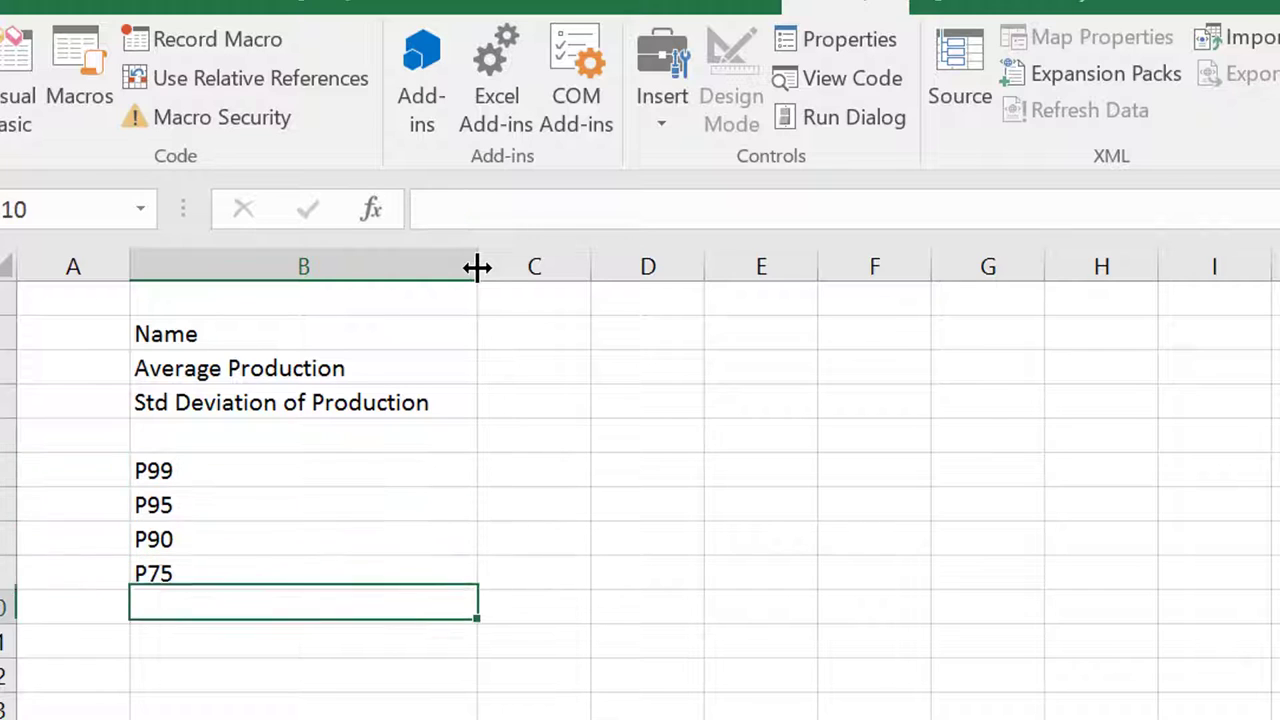
pyautogui.write('Fre')
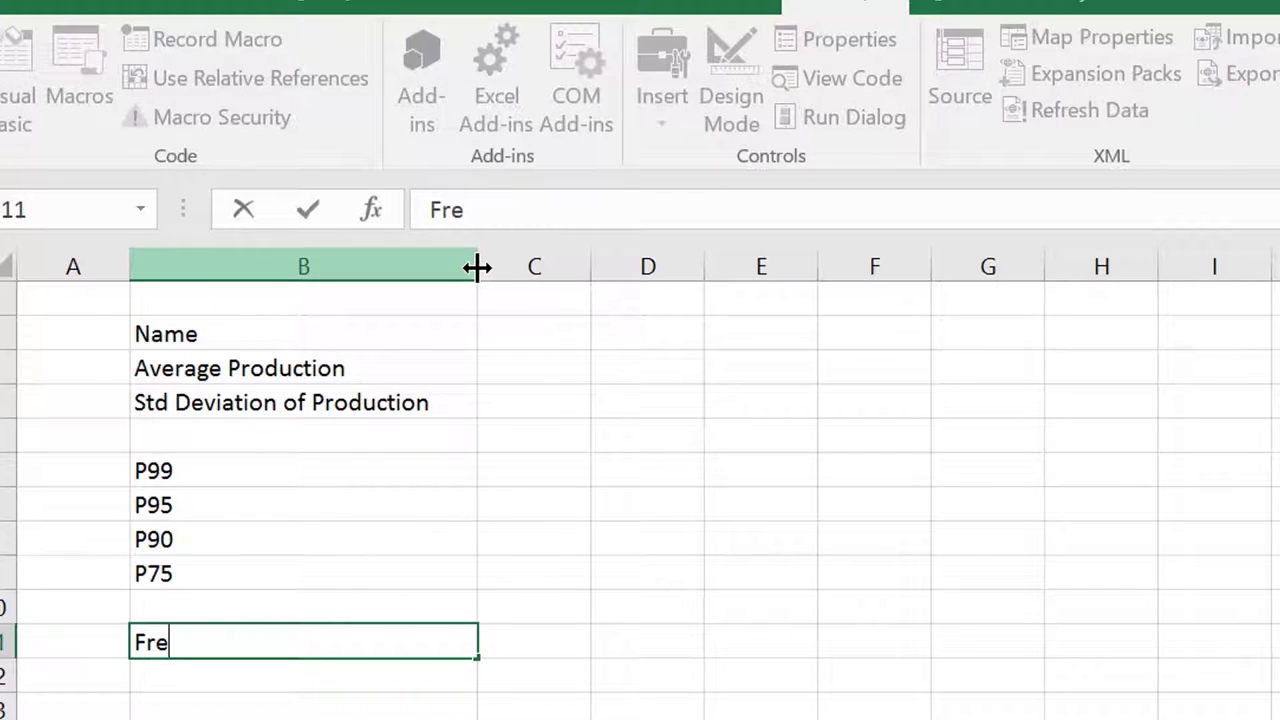
pyautogui.write('queny')
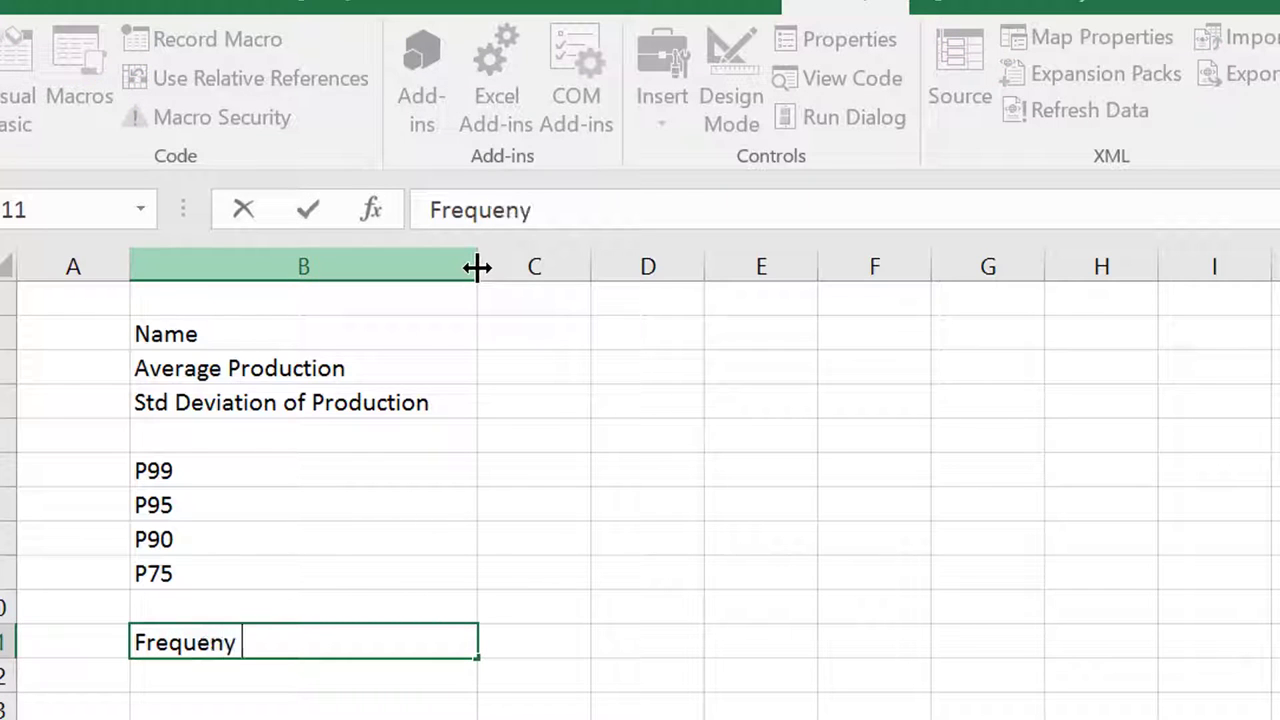
pyautogui.press('BackSpace')
pyautogui.press('BackSpace')
pyautogui.press('BackSpace')
pyautogui.press('BackSpace')
pyautogui.press('BackSpace')
pyautogui.write('qu')
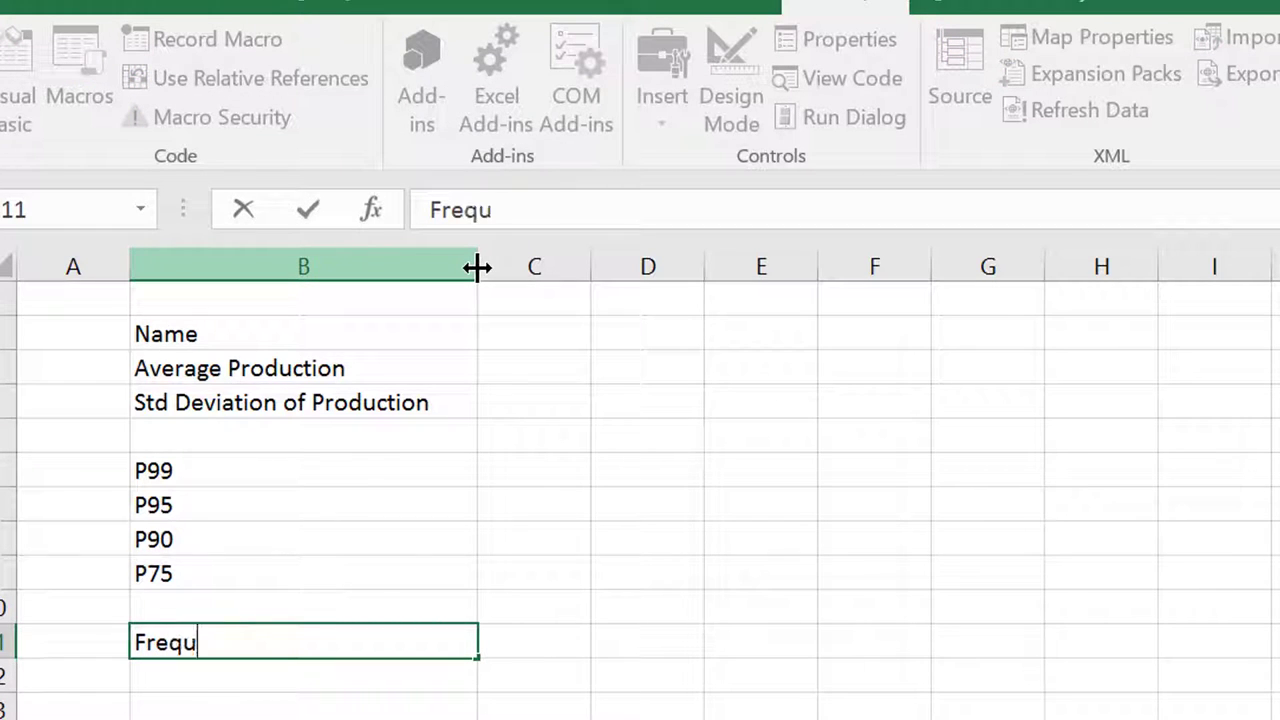
pyautogui.write('ency Dis')
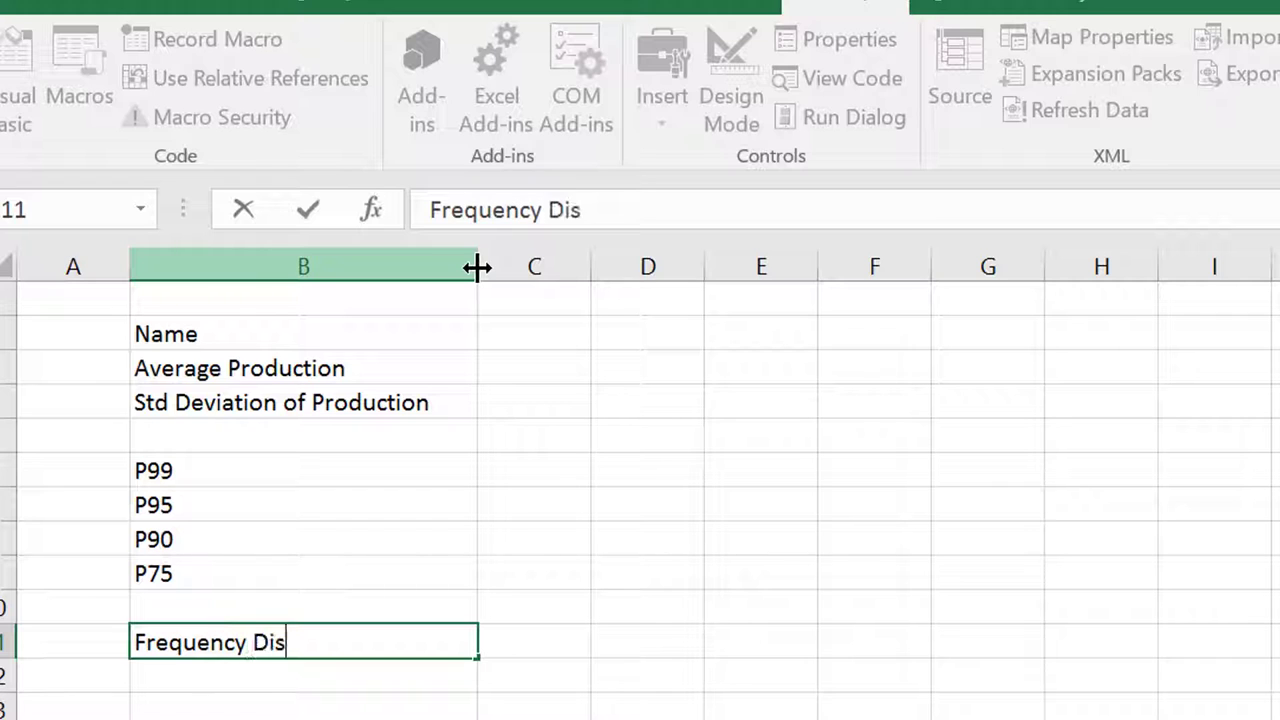
pyautogui.write('tribution')
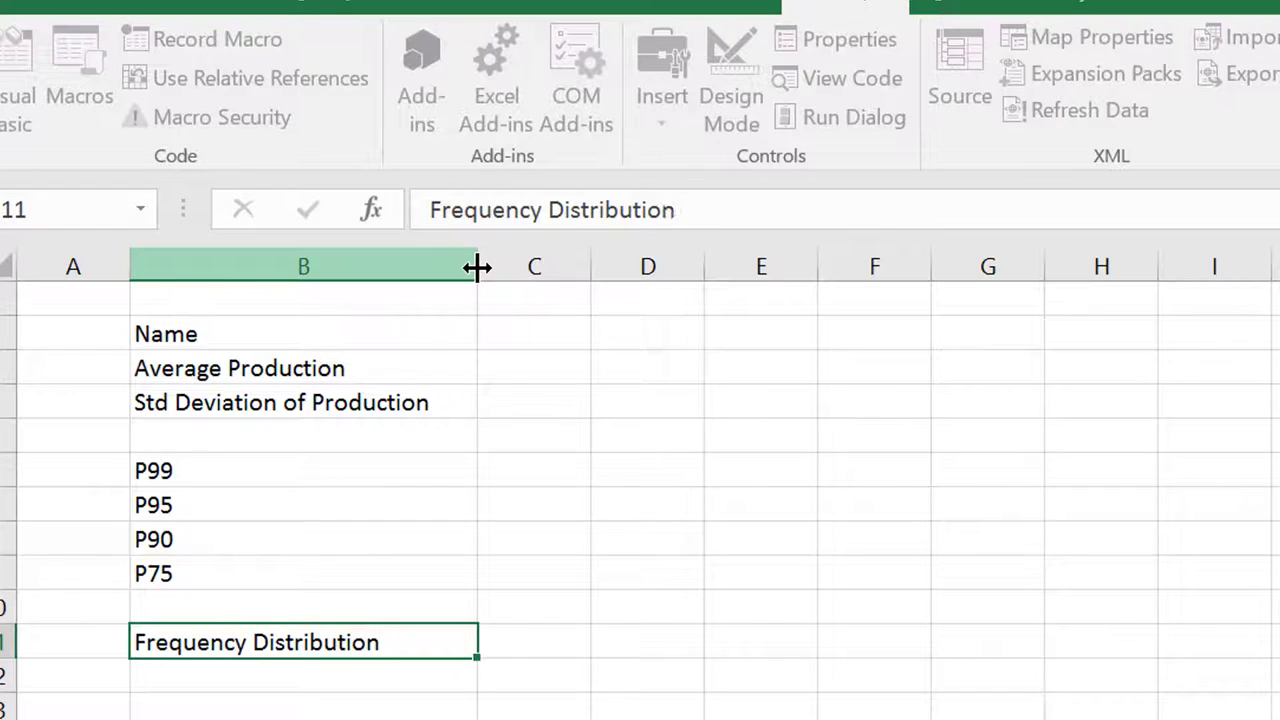
pyautogui.press('Return')
pyautogui.press('Up')
pyautogui.press('Up')
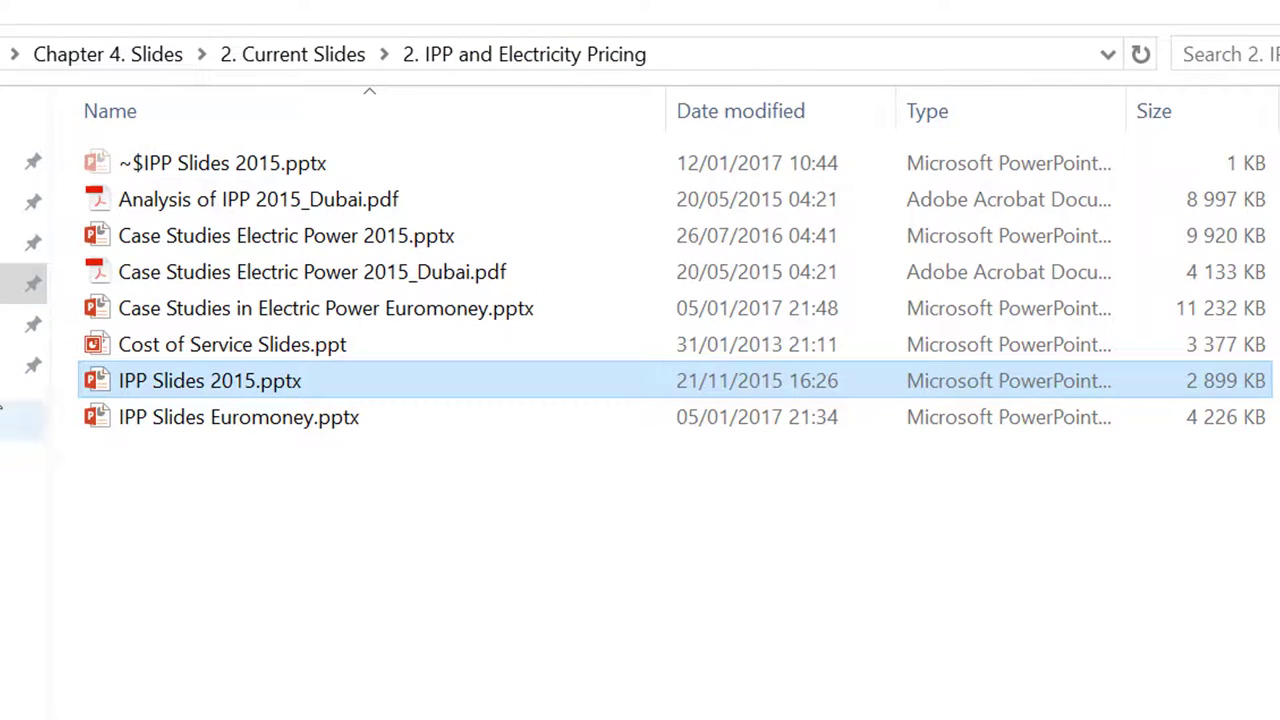
# In File Explorer, browse to Chapter 5. Electricity > Renewable Energy > 7. Financial Analysis Reports and open the FPL Standard & Poor's rating report PDF
pyautogui.click(140, 68)
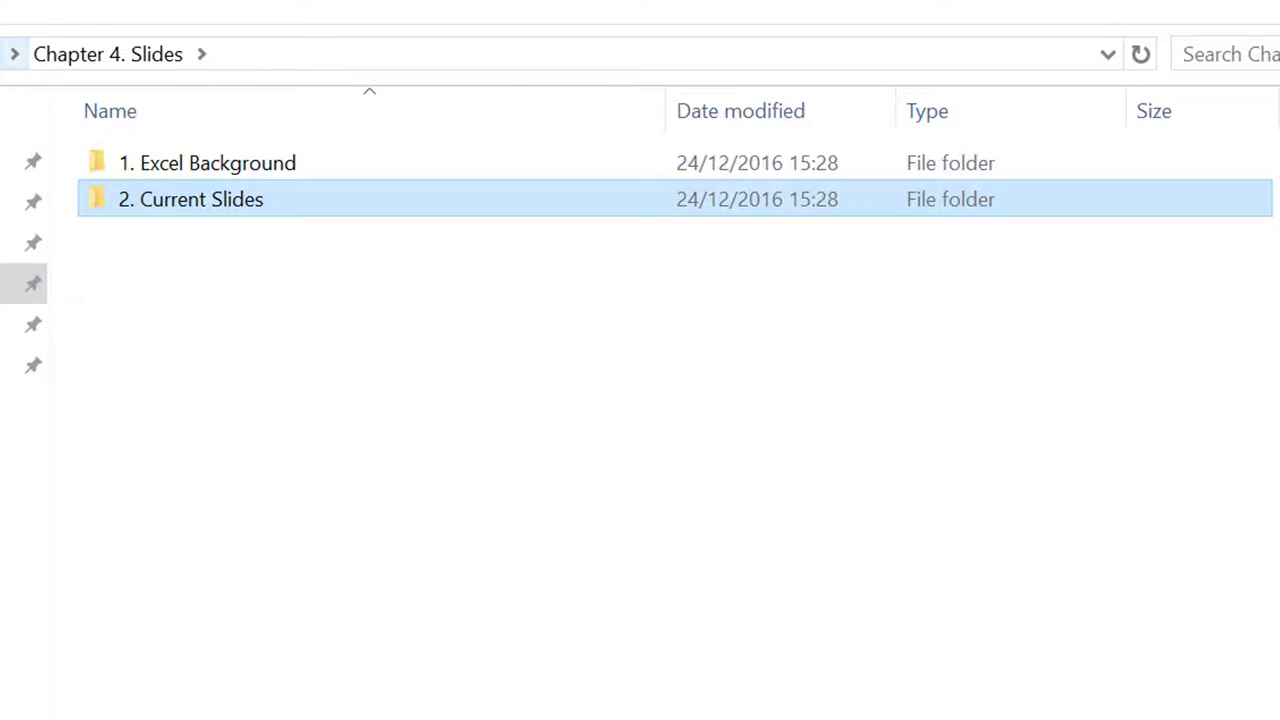
pyautogui.click(14, 54)
pyautogui.doubleClick(251, 392)
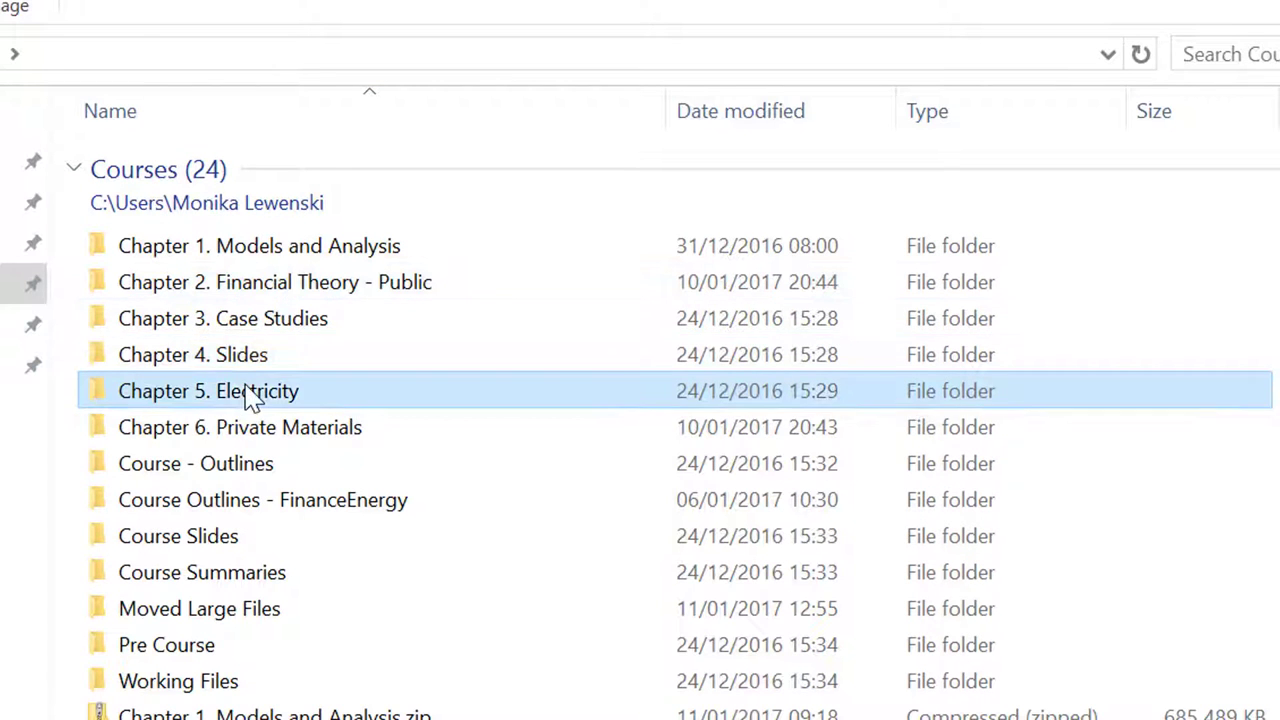
pyautogui.doubleClick(223, 210)
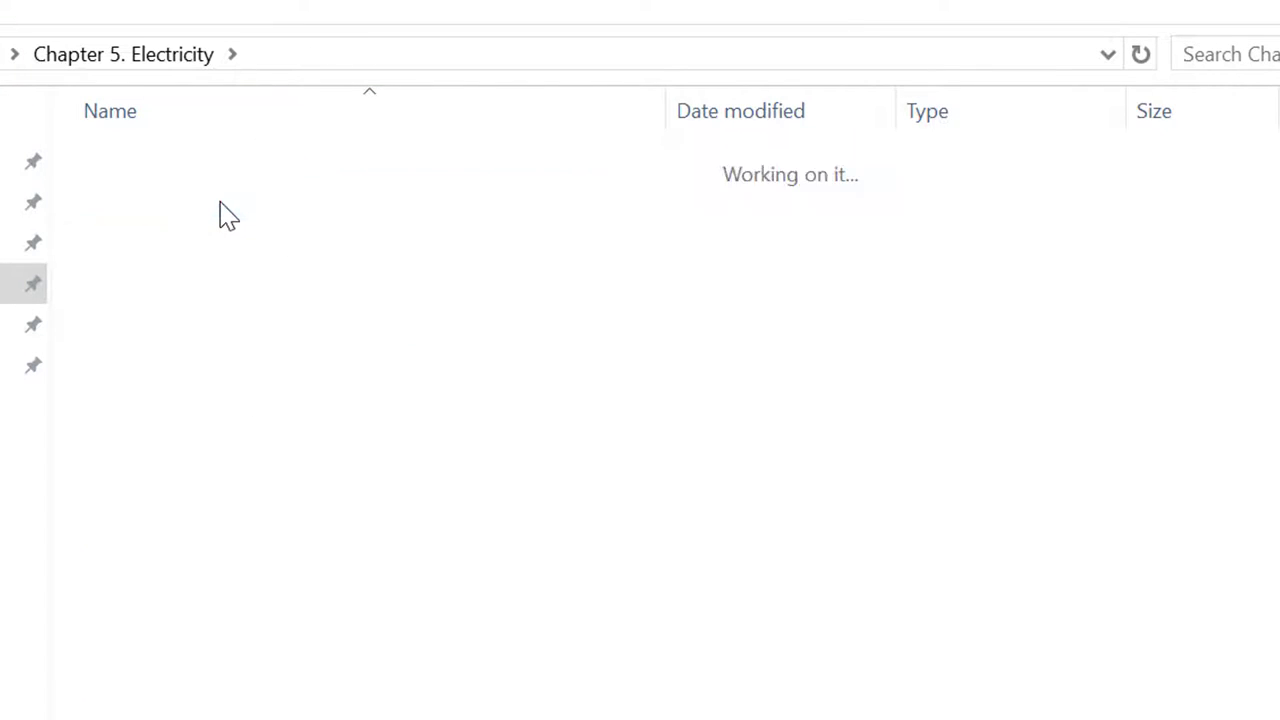
pyautogui.doubleClick(200, 390)
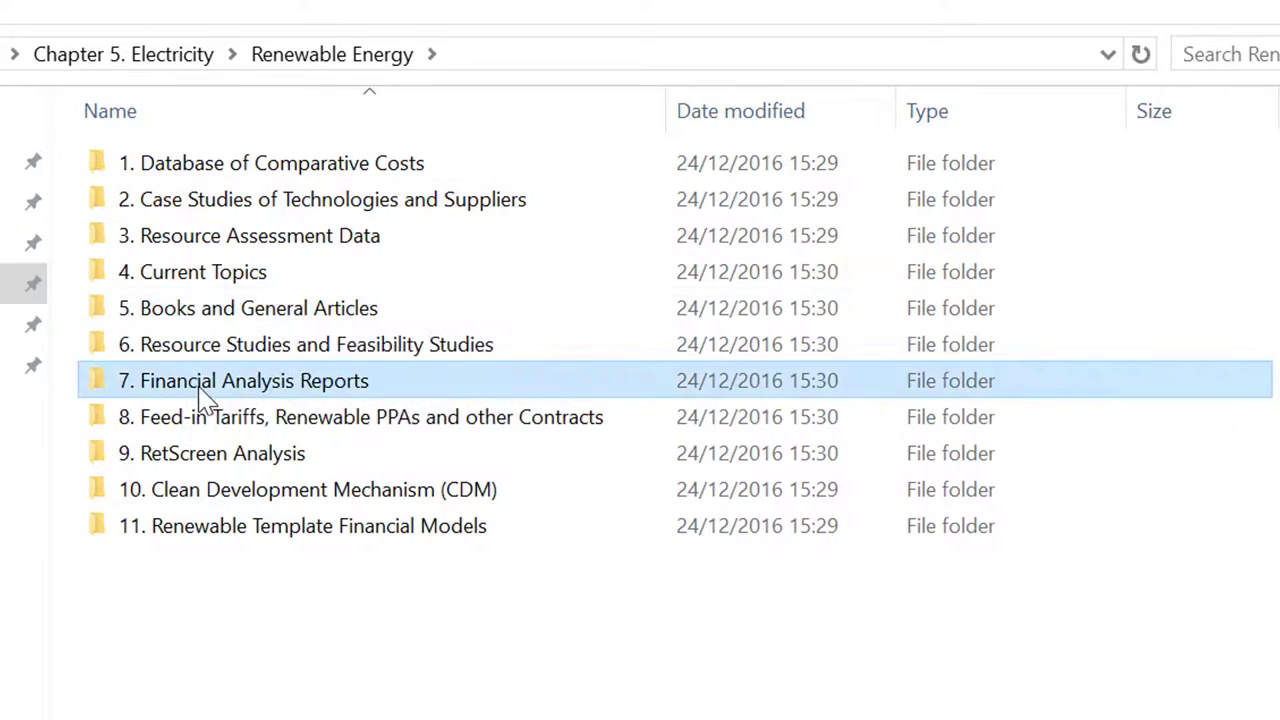
pyautogui.doubleClick(248, 385)
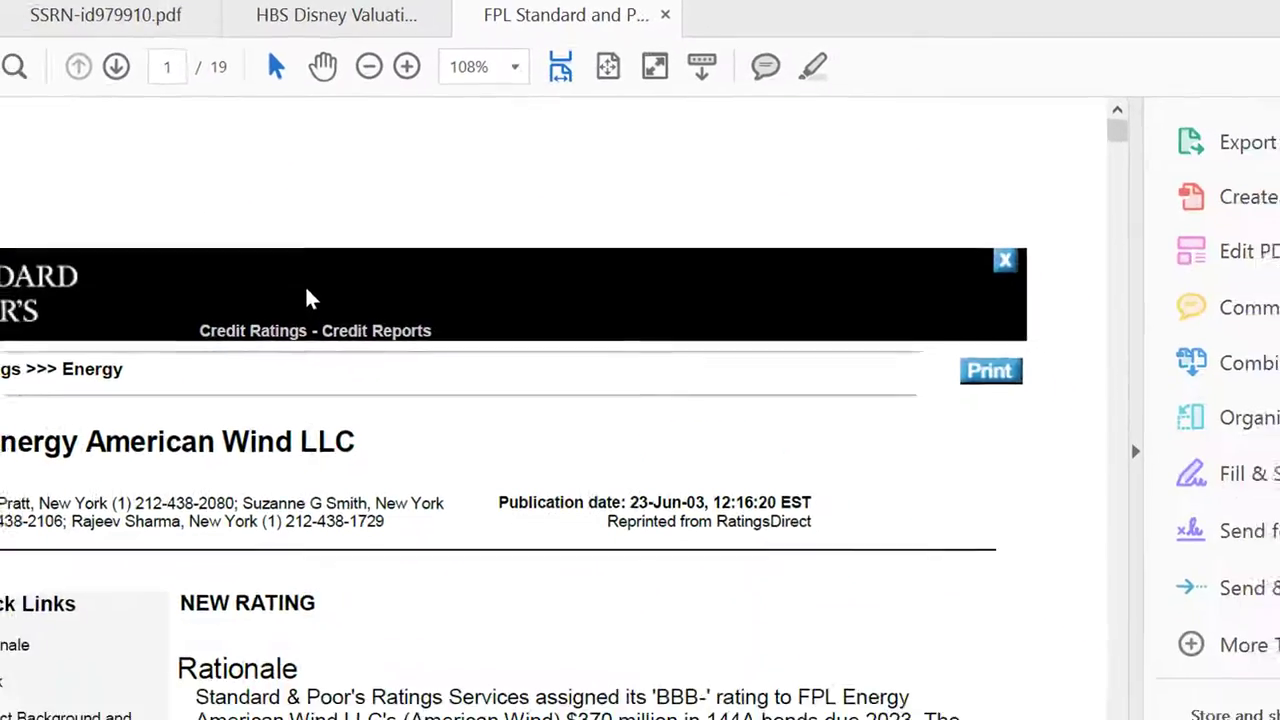
# Look through the FPL report for the project and portfolio energy production forecast table with its P95, P90, P75 and P50 rows
pyautogui.scroll(-20, 252, 388)
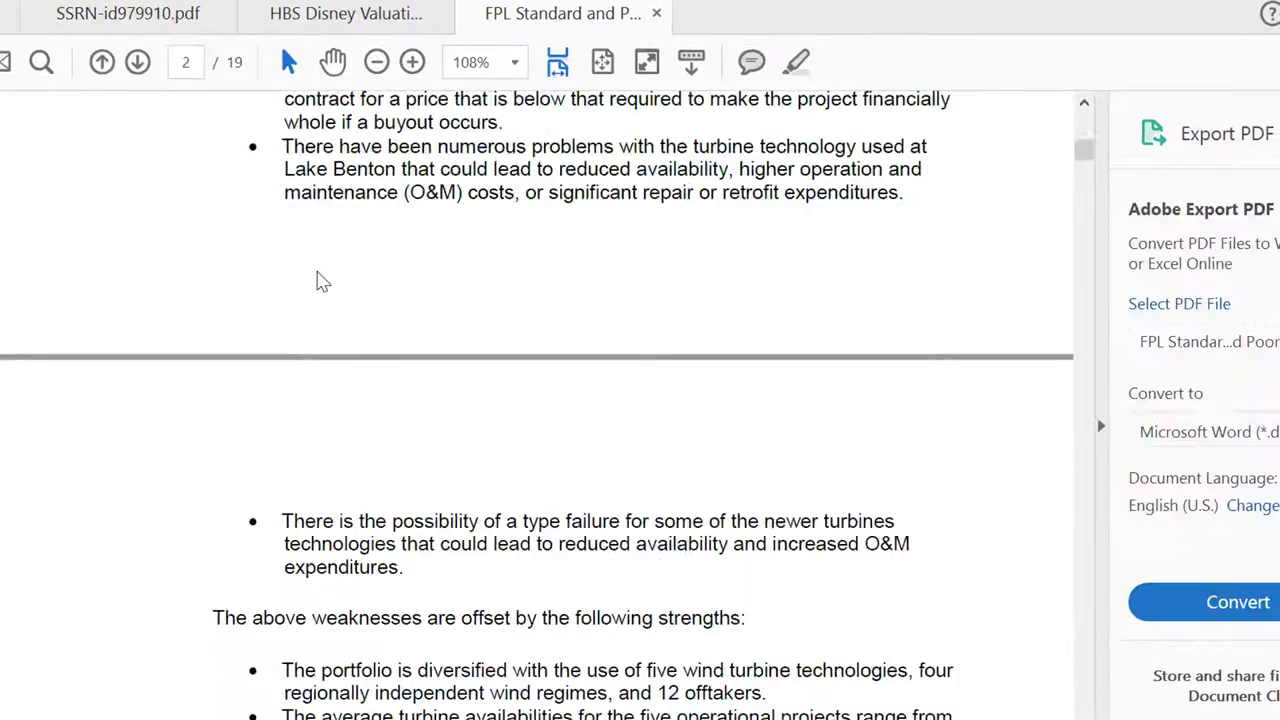
pyautogui.scroll(-20, 320, 280)
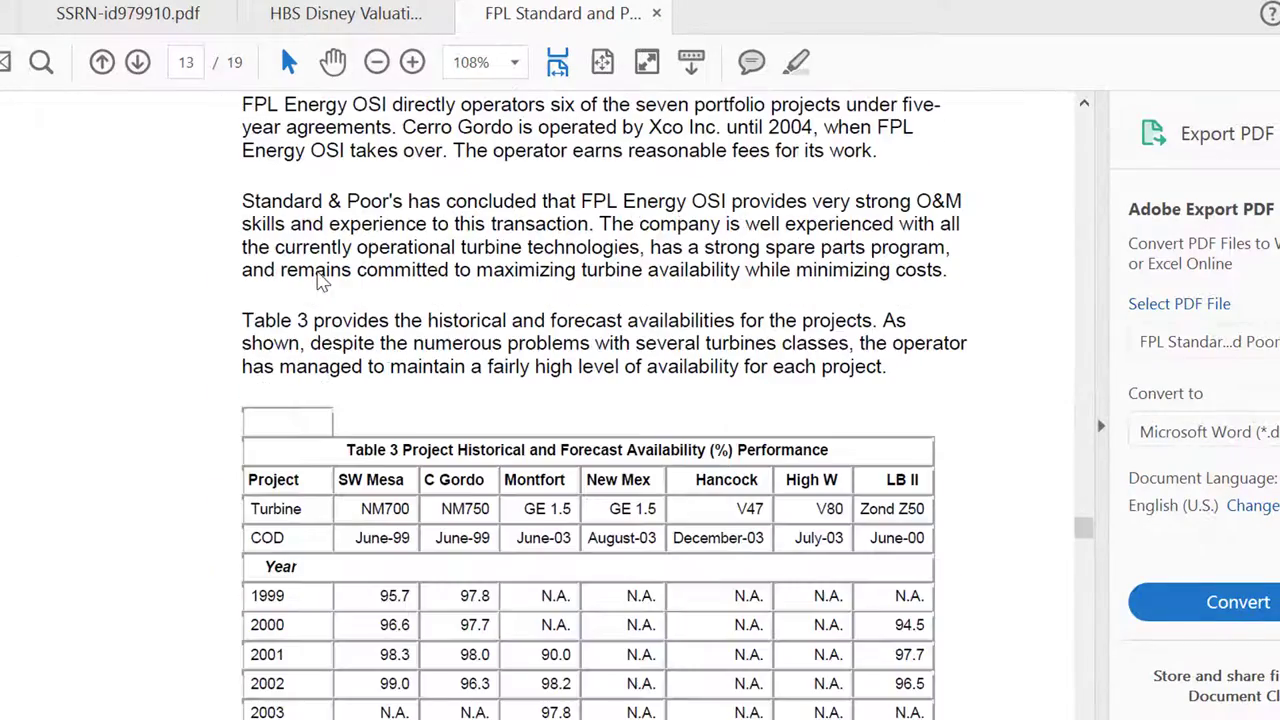
pyautogui.scroll(-20, 320, 280)
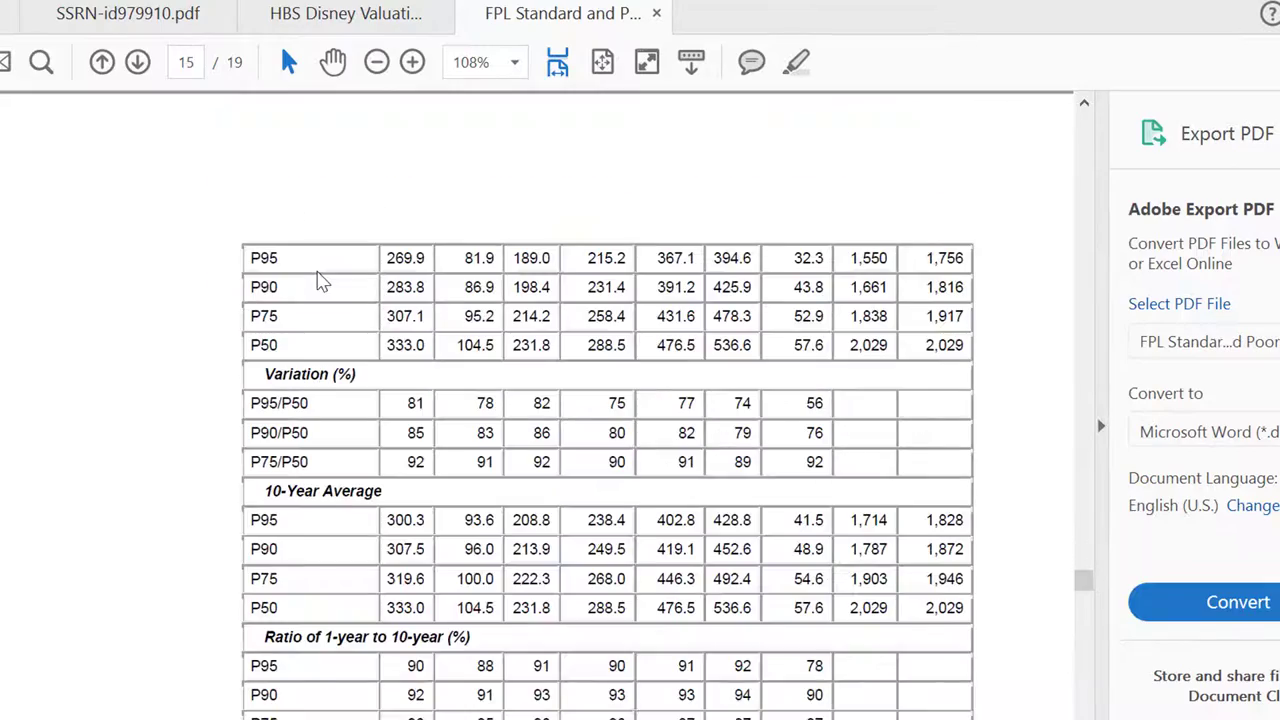
pyautogui.scroll(5, 320, 280)
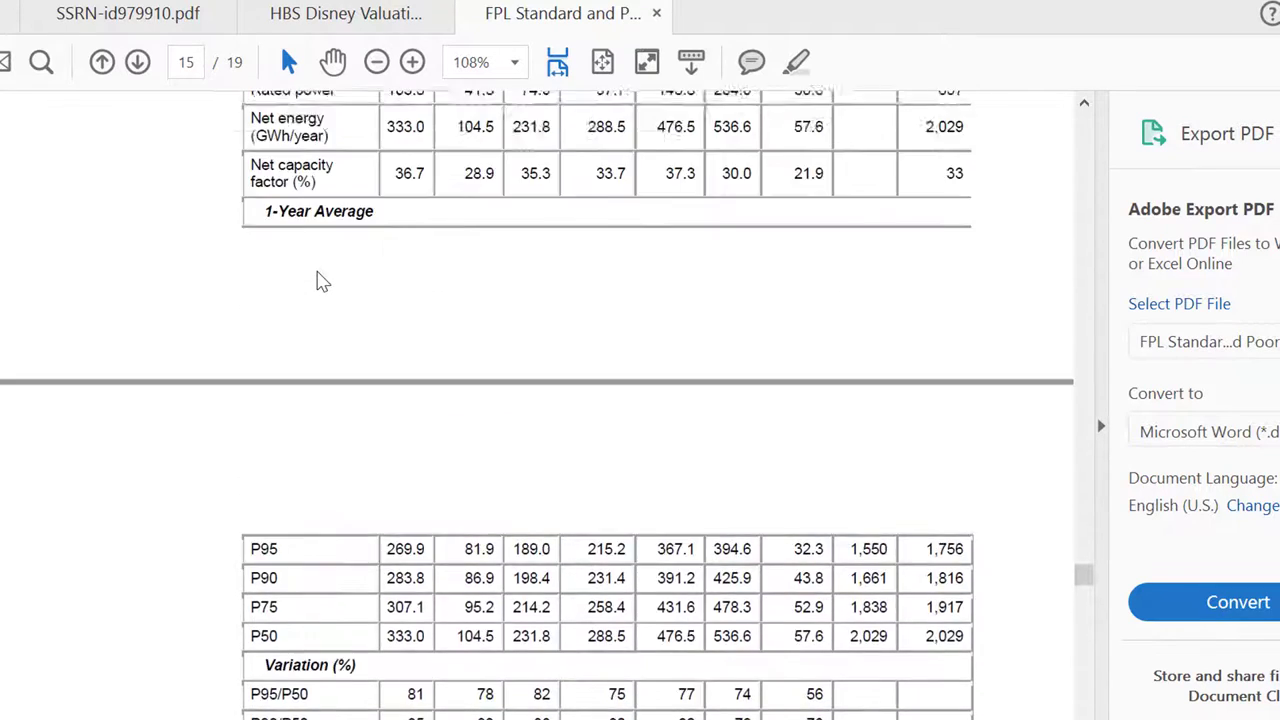
pyautogui.scroll(1, 320, 283)
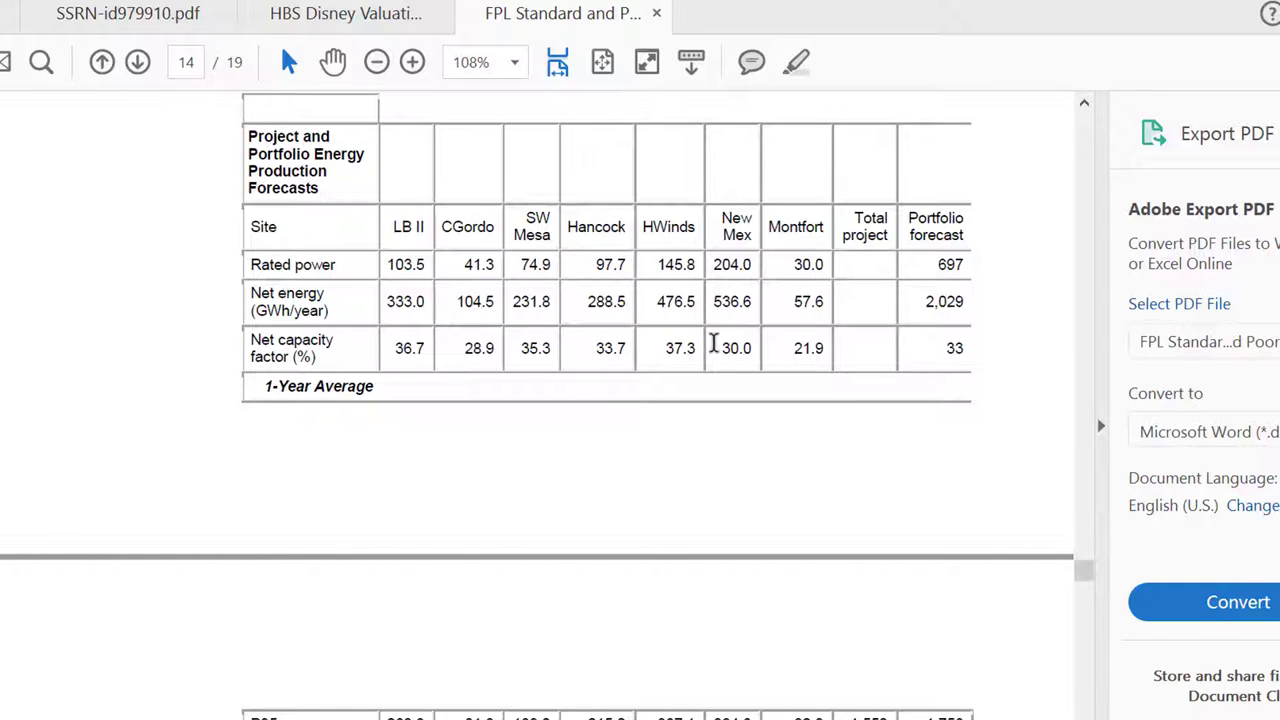
pyautogui.scroll(-3, 713, 343)
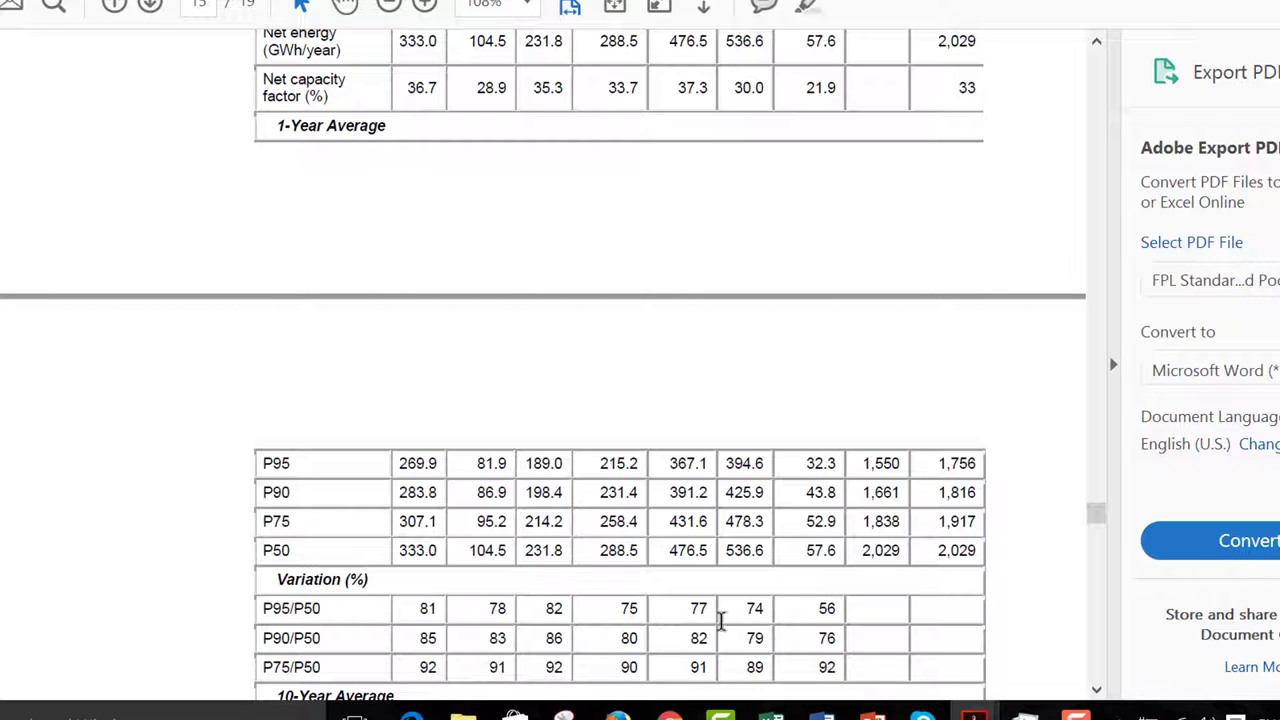
# Switch to the Generation Database - Wind workbook in Excel and enter the labels "P99/Average" in B13 and "P95/Average" in B14
pyautogui.moveTo(769, 714)
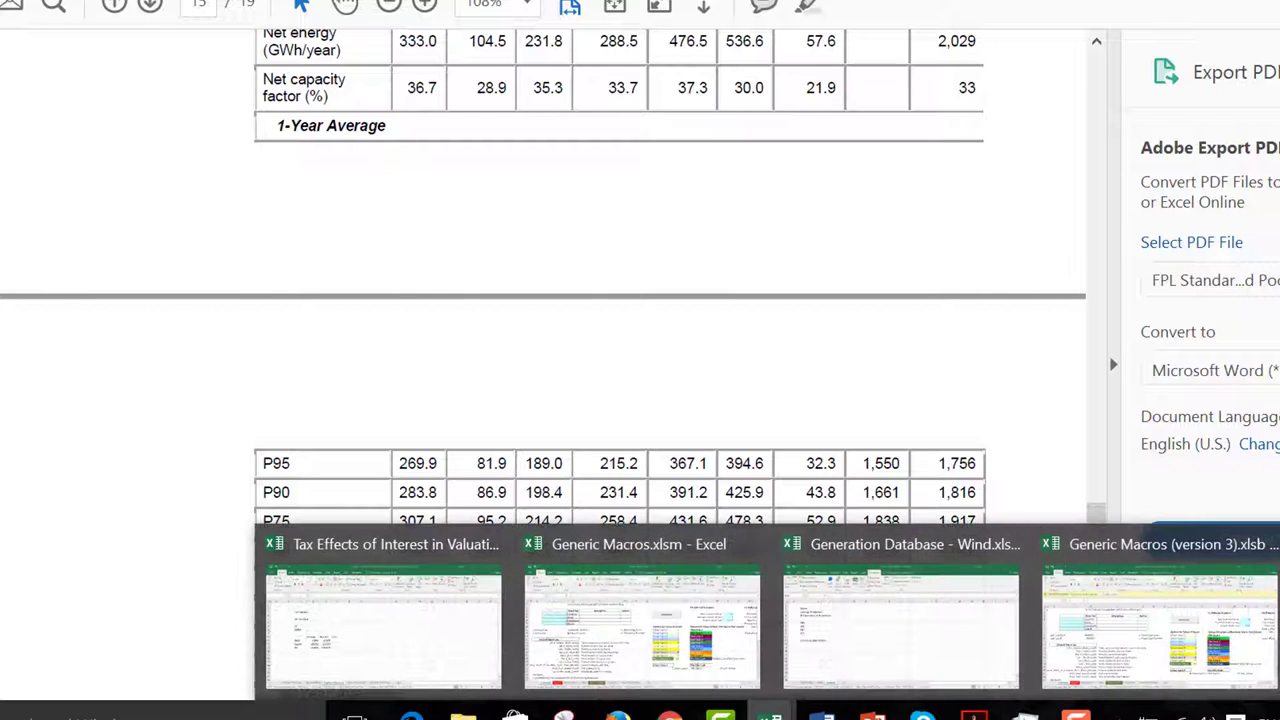
pyautogui.moveTo(437, 643)
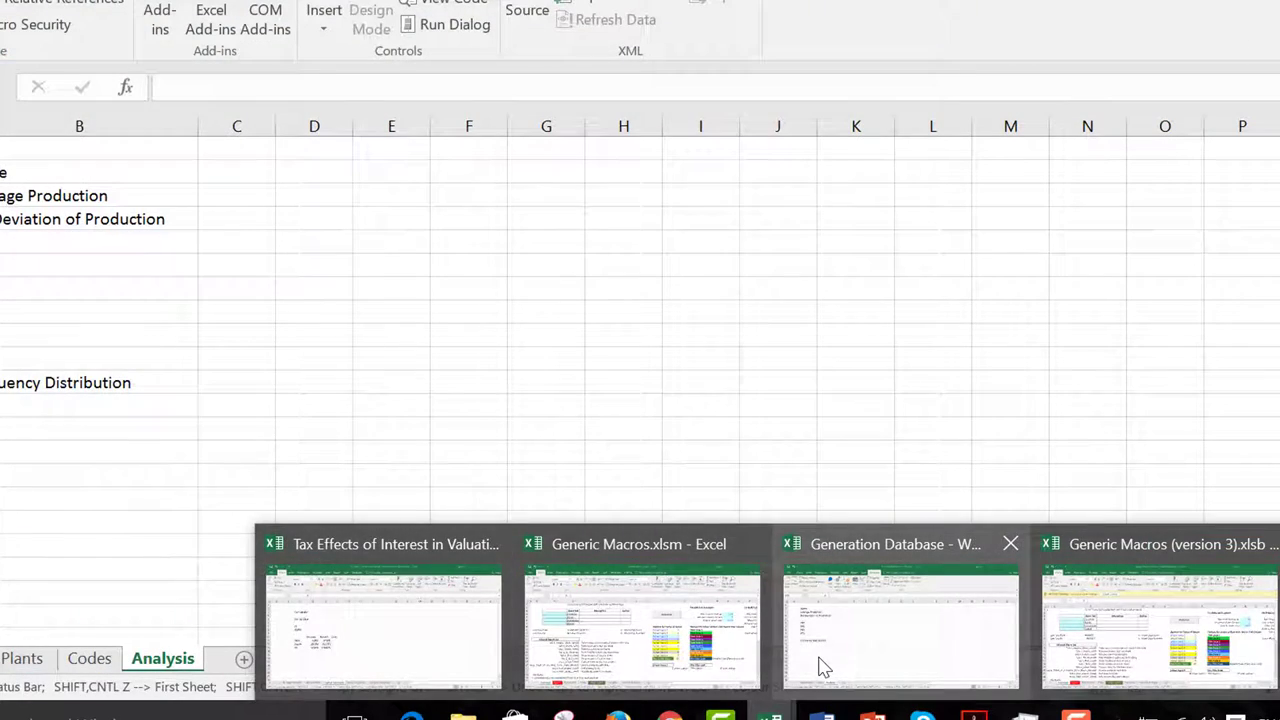
pyautogui.click(822, 665)
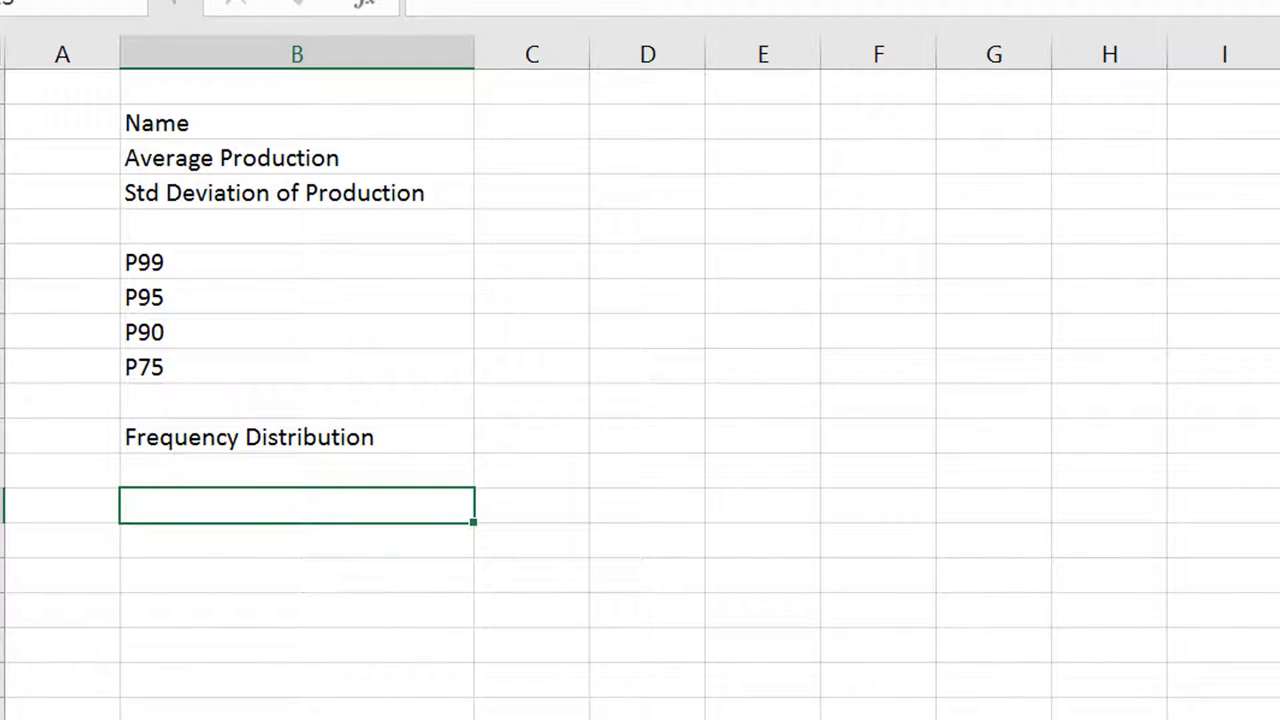
pyautogui.write('P99/Average')
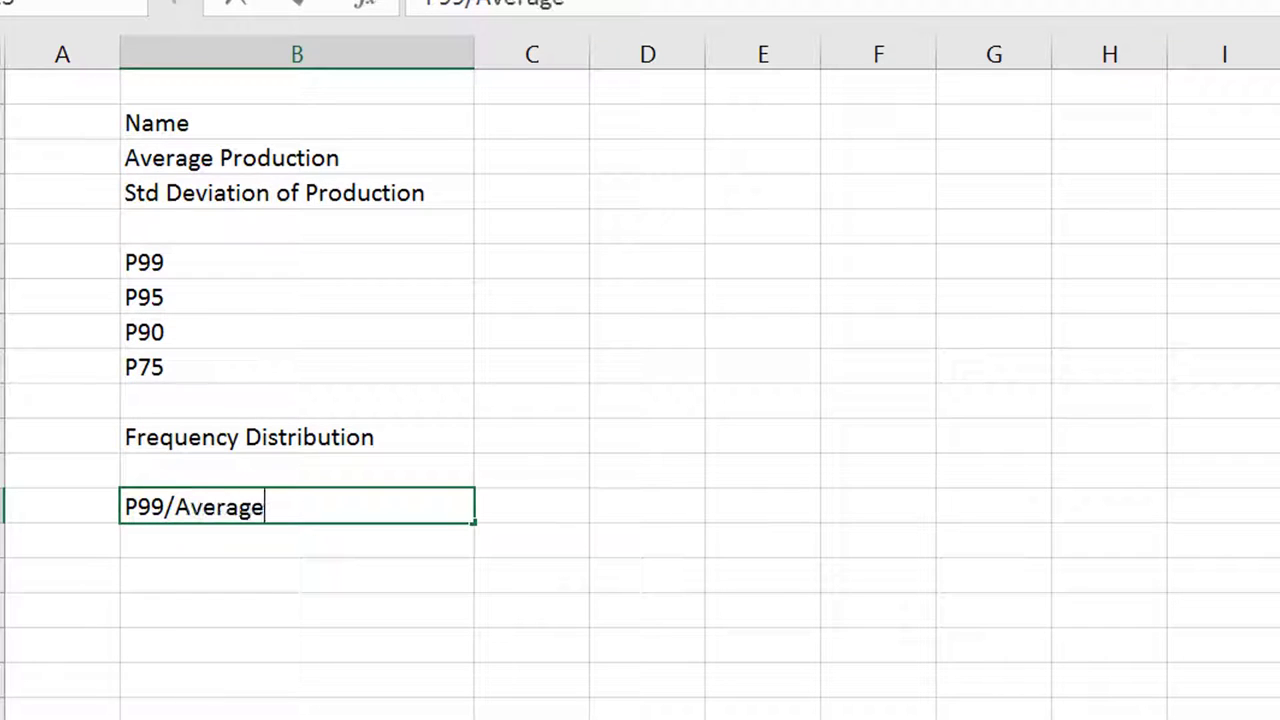
pyautogui.press('Return')
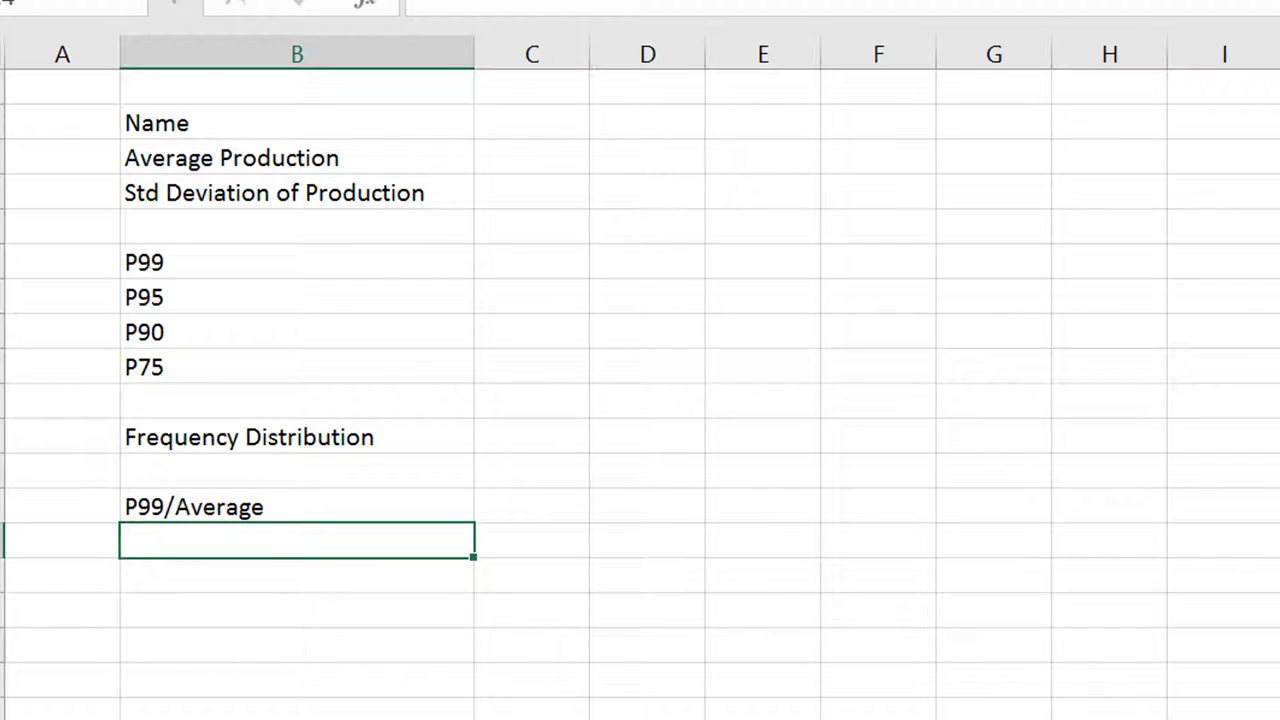
pyautogui.write('P95/')
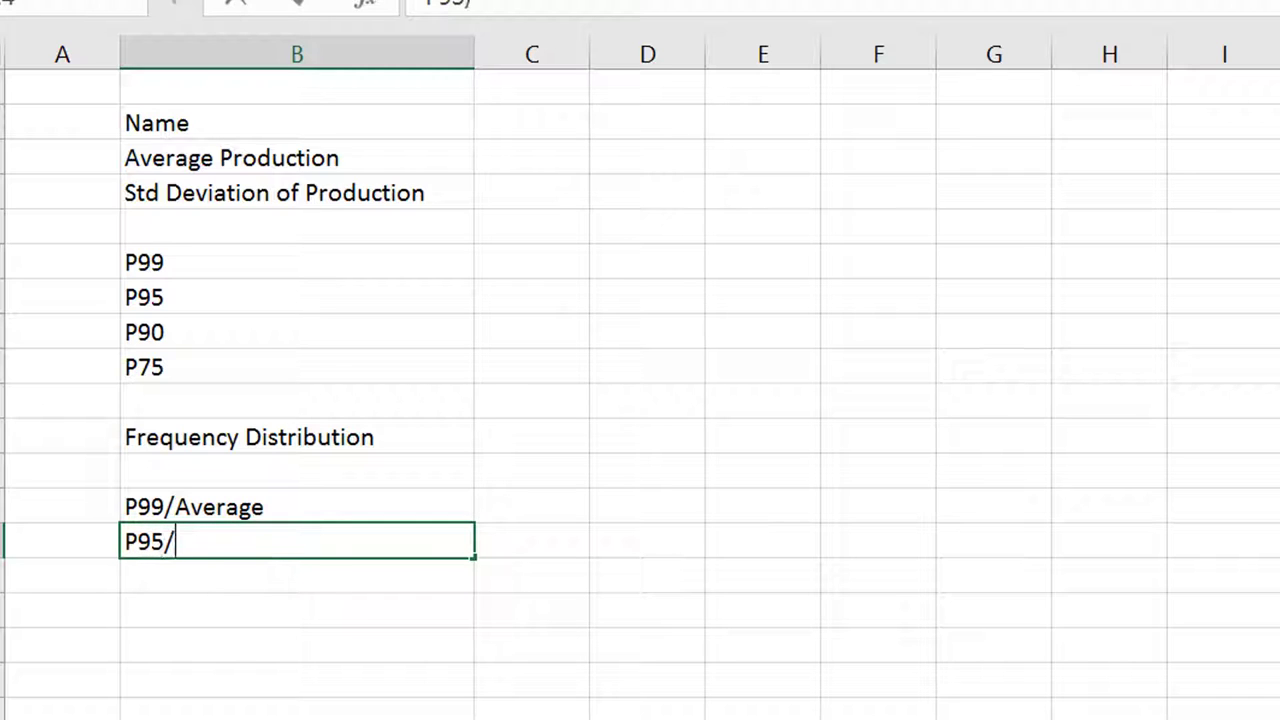
pyautogui.write('Average')
pyautogui.press('Return')
# Continue the ratio labels with "P90/Average" in B15 and "P75/Average" in B16
pyautogui.write('P90')
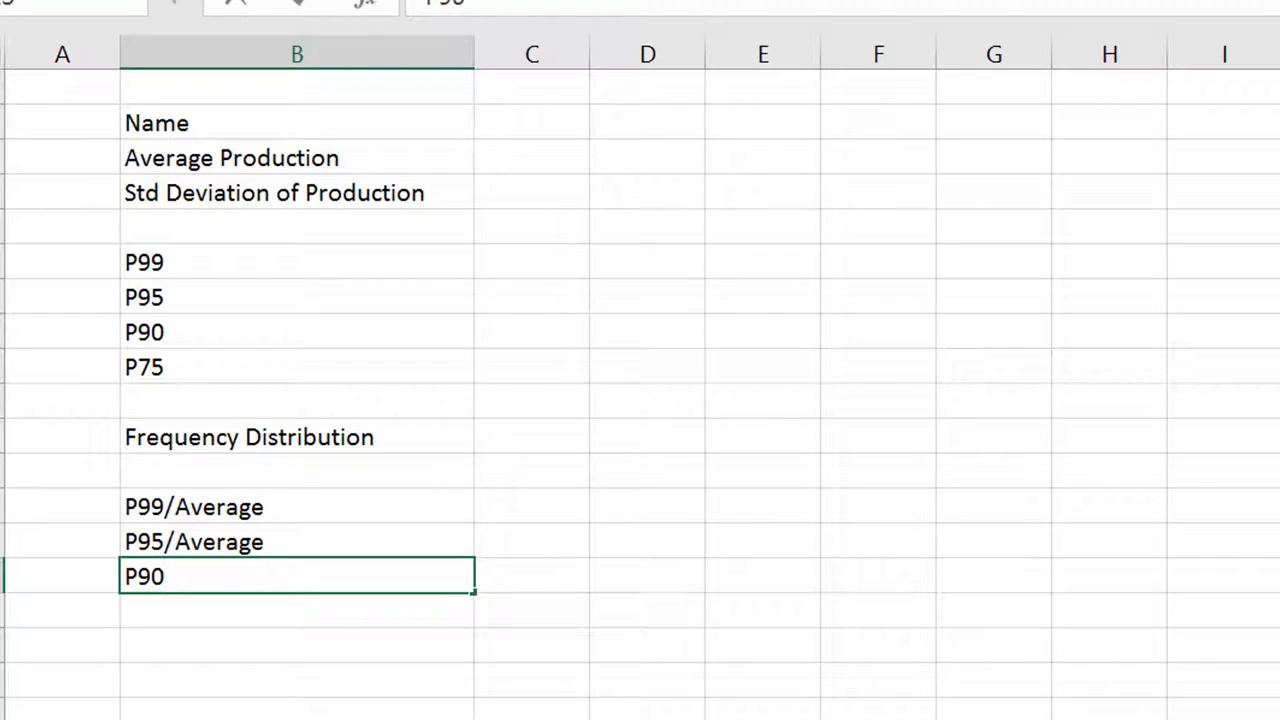
pyautogui.write('/Av')
pyautogui.press('BackSpace')
pyautogui.write('Average')
pyautogui.press('Return')
pyautogui.write('P75/')
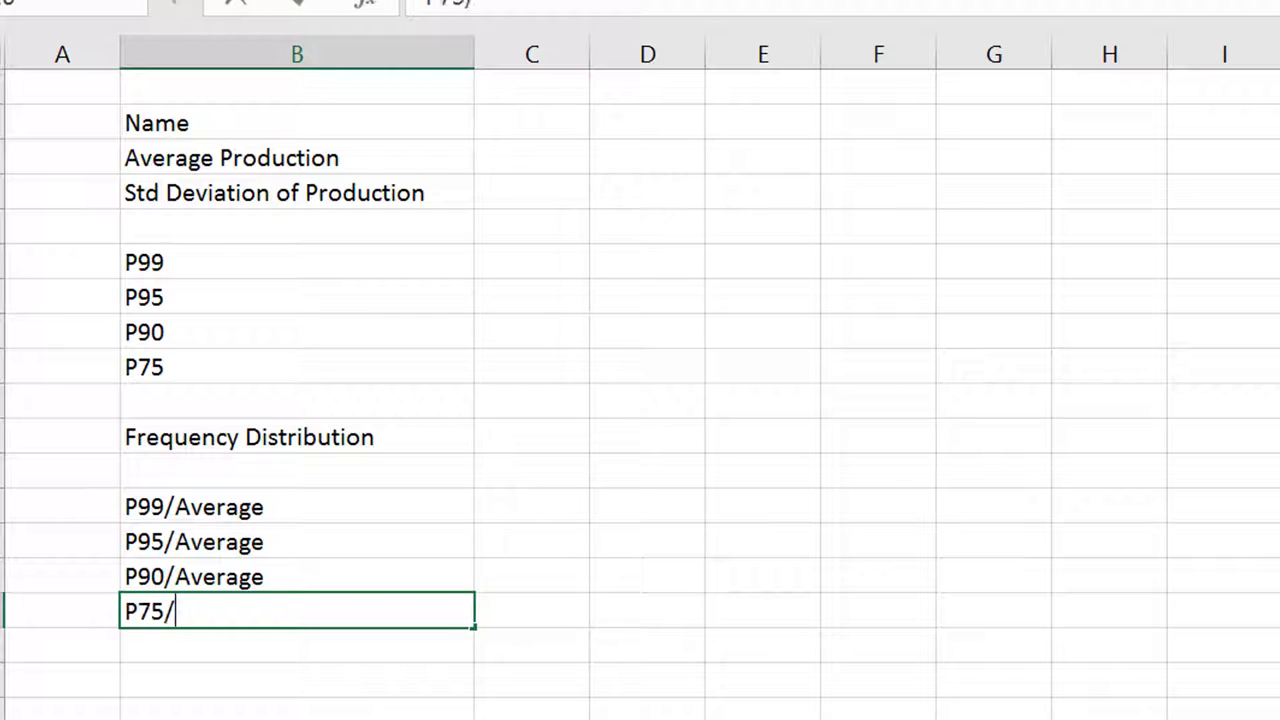
pyautogui.write('Average')
pyautogui.press('Return')
pyautogui.press('Return')
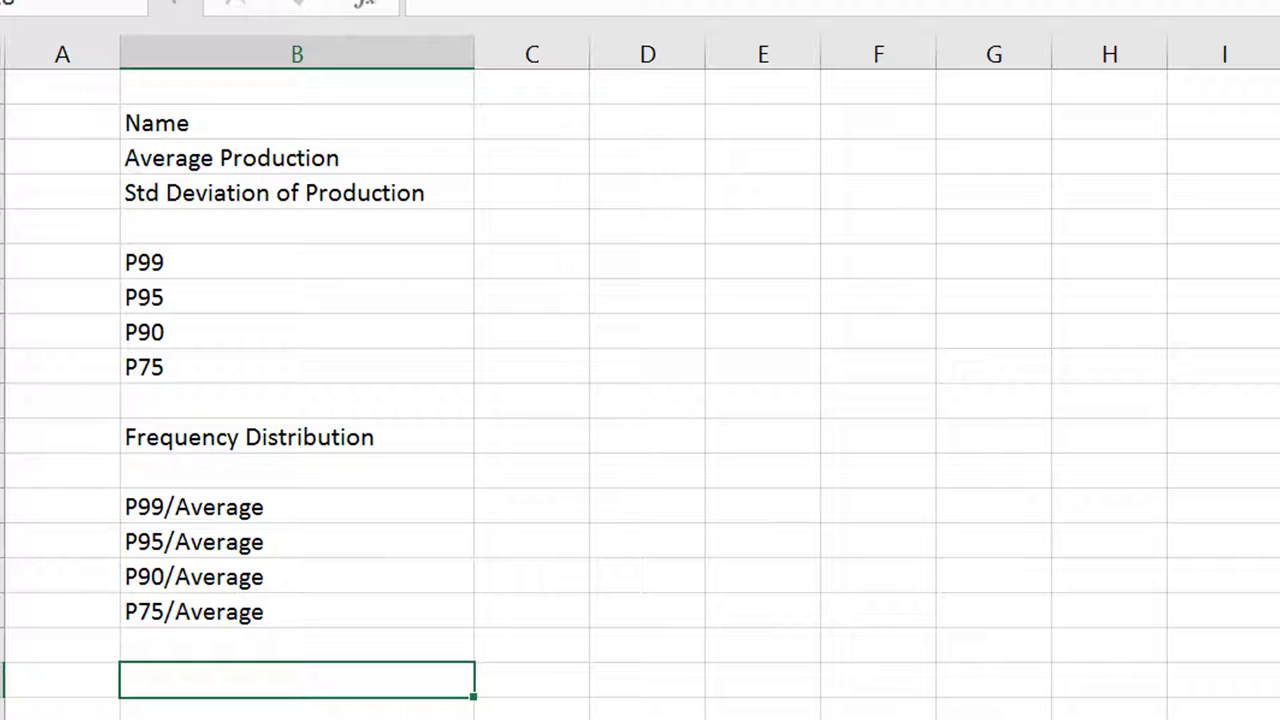
# Insert an extra row at row 5, between the Std Deviation of Production label and the P99 block
pyautogui.write('S')
pyautogui.press('Escape')
pyautogui.press('Up')
pyautogui.press('Up')
pyautogui.press('Up')
pyautogui.press('Up')
pyautogui.press('Up')
pyautogui.press('Up')
pyautogui.press('Up')
pyautogui.press('Up')
pyautogui.press('Up')
pyautogui.press('Up')
pyautogui.press('Up')
pyautogui.press('Up')
pyautogui.press('Up')
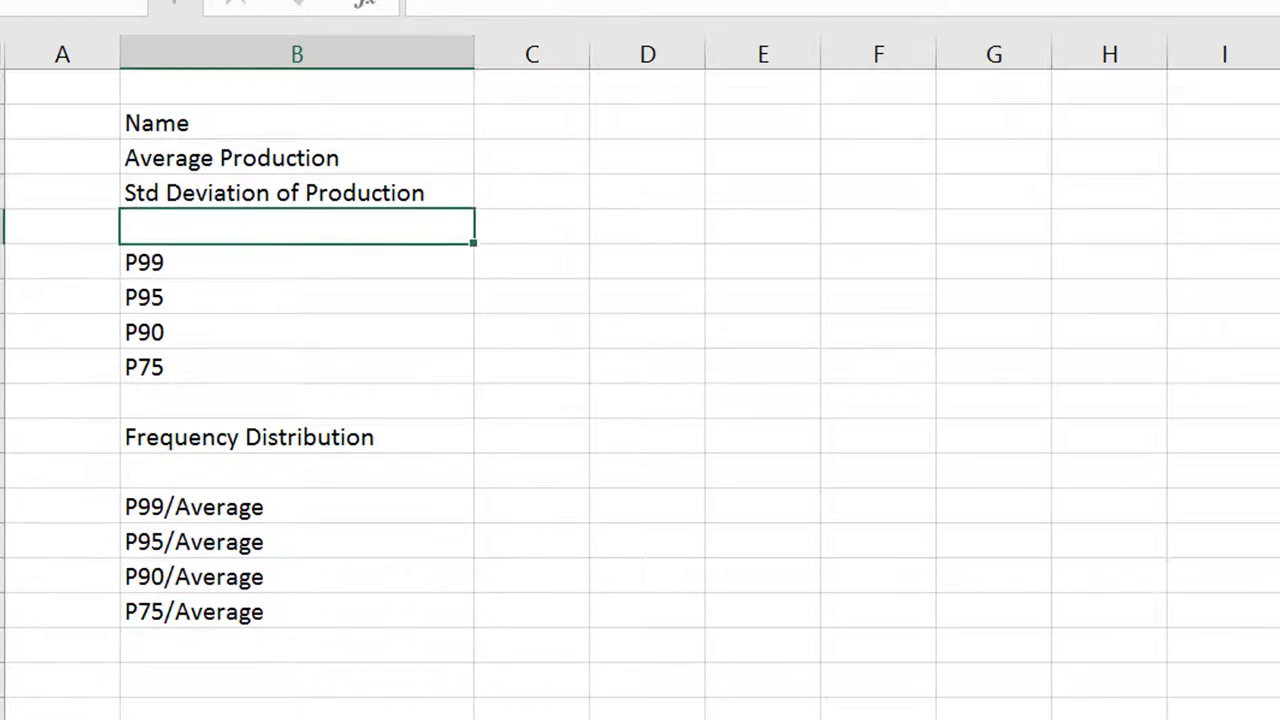
pyautogui.hotkey('shift', 'space')
pyautogui.hotkey('ctrl', 'shift', '+')
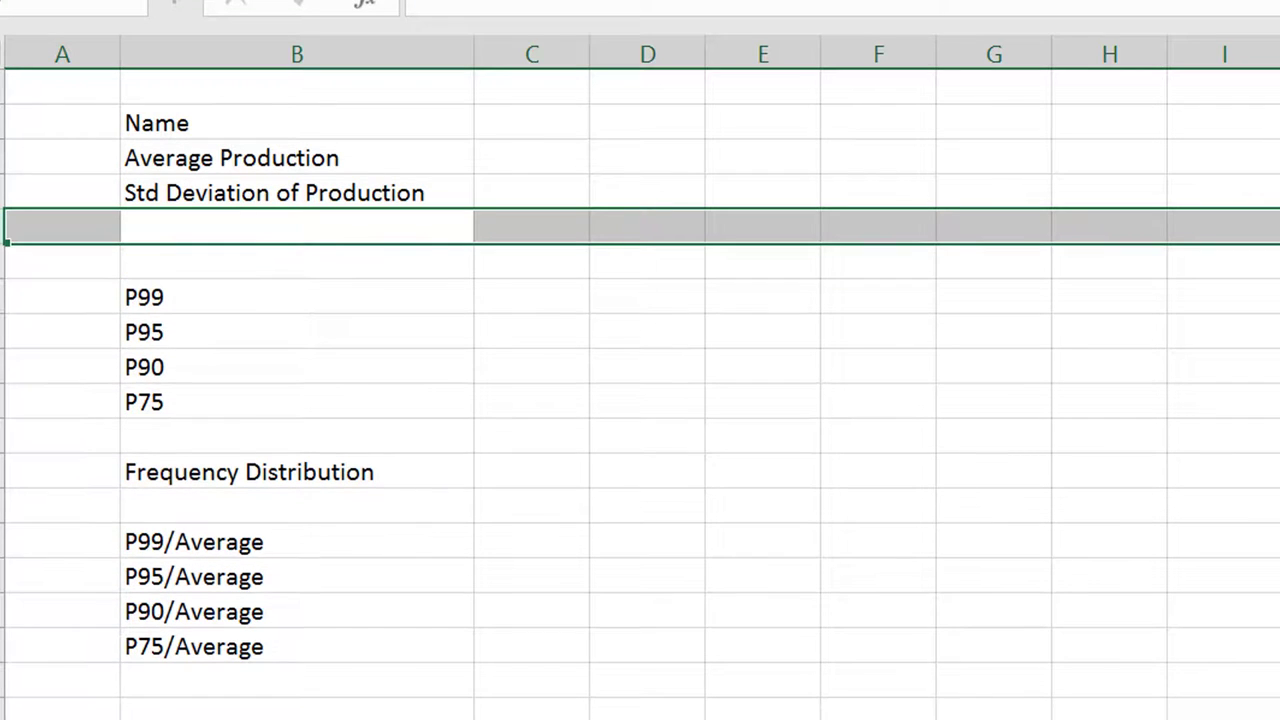
# Enter the label "Stdev/Average" in B5, directly below Std Deviation of Production
pyautogui.press('Left')
pyautogui.press('Right')
pyautogui.press('F2')
pyautogui.write('Stdev/Av')
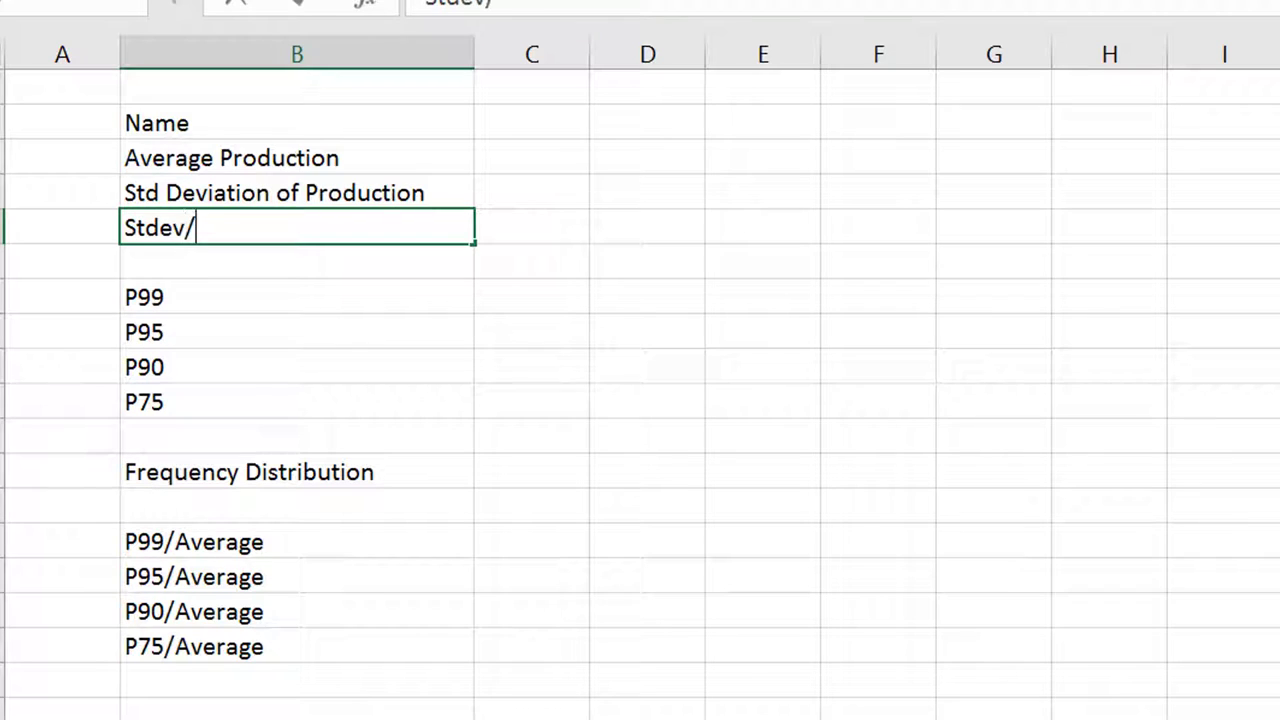
pyautogui.write('erage')
pyautogui.press('Return')
pyautogui.press('Up')
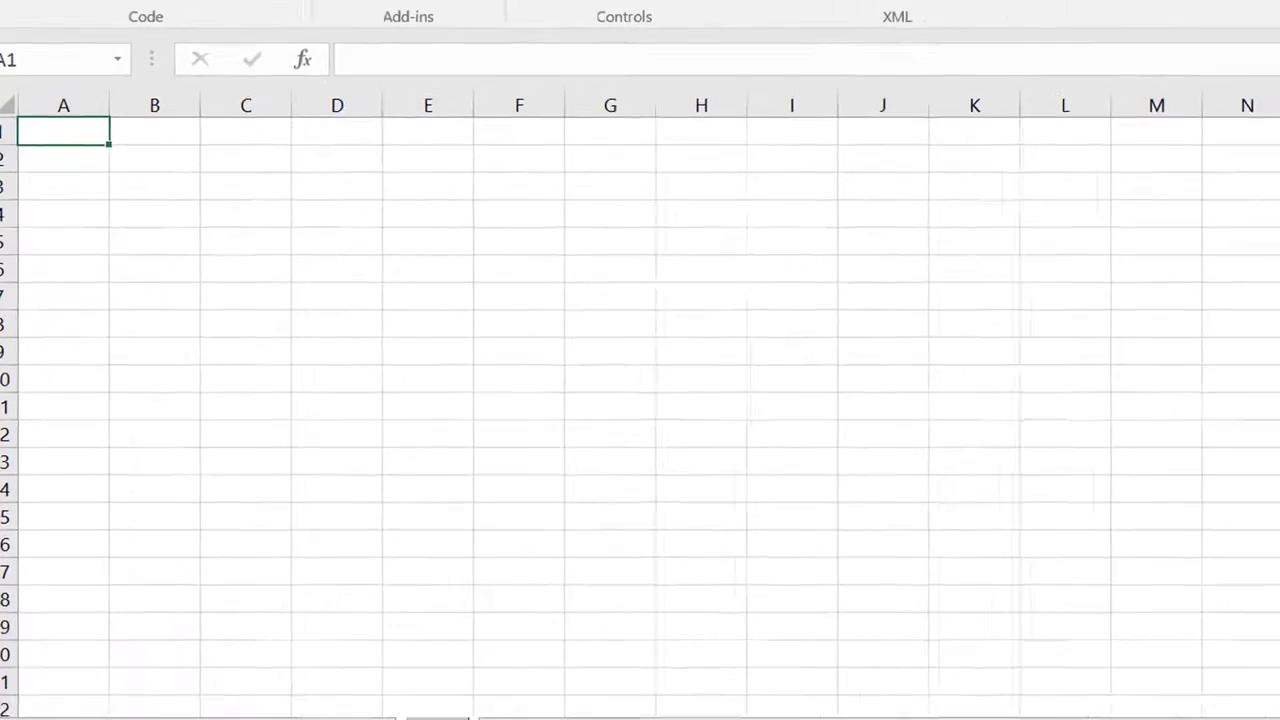
# Name the new blank sheet after Analysis "Selected Plant"
pyautogui.write('Selected Plant')
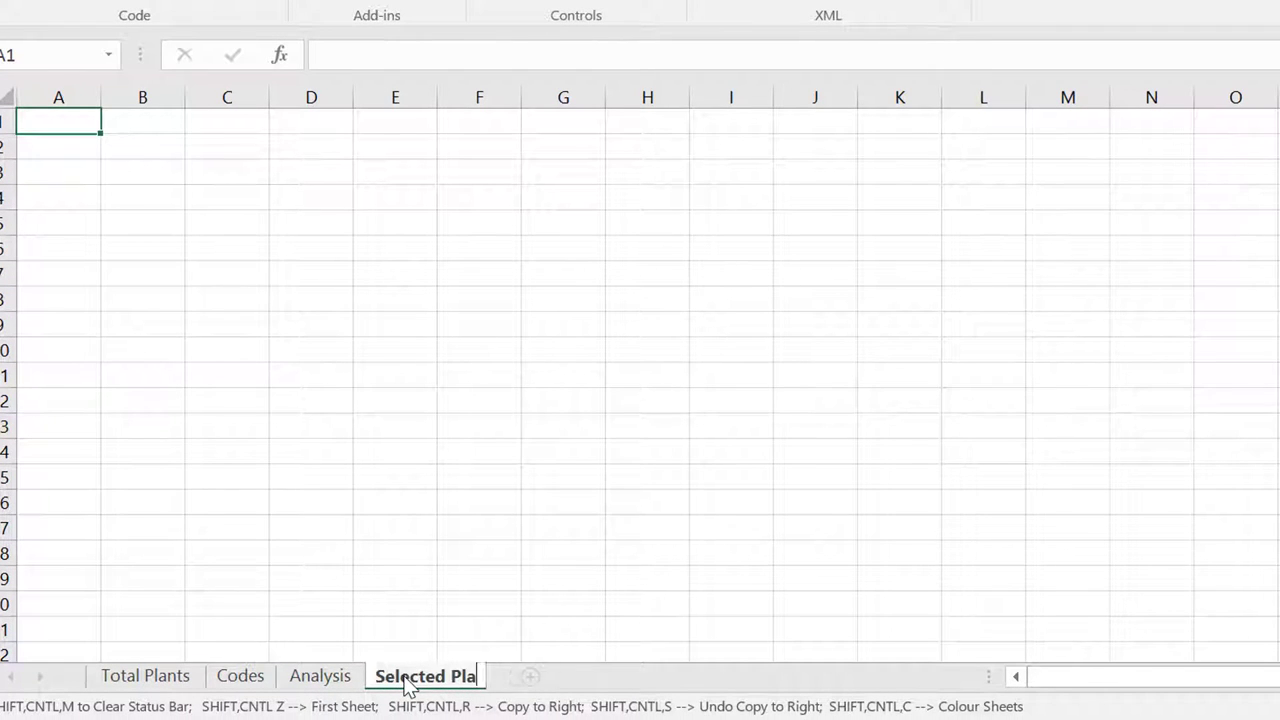
pyautogui.press('Return')
pyautogui.hotkey('ctrl', 'pageup')
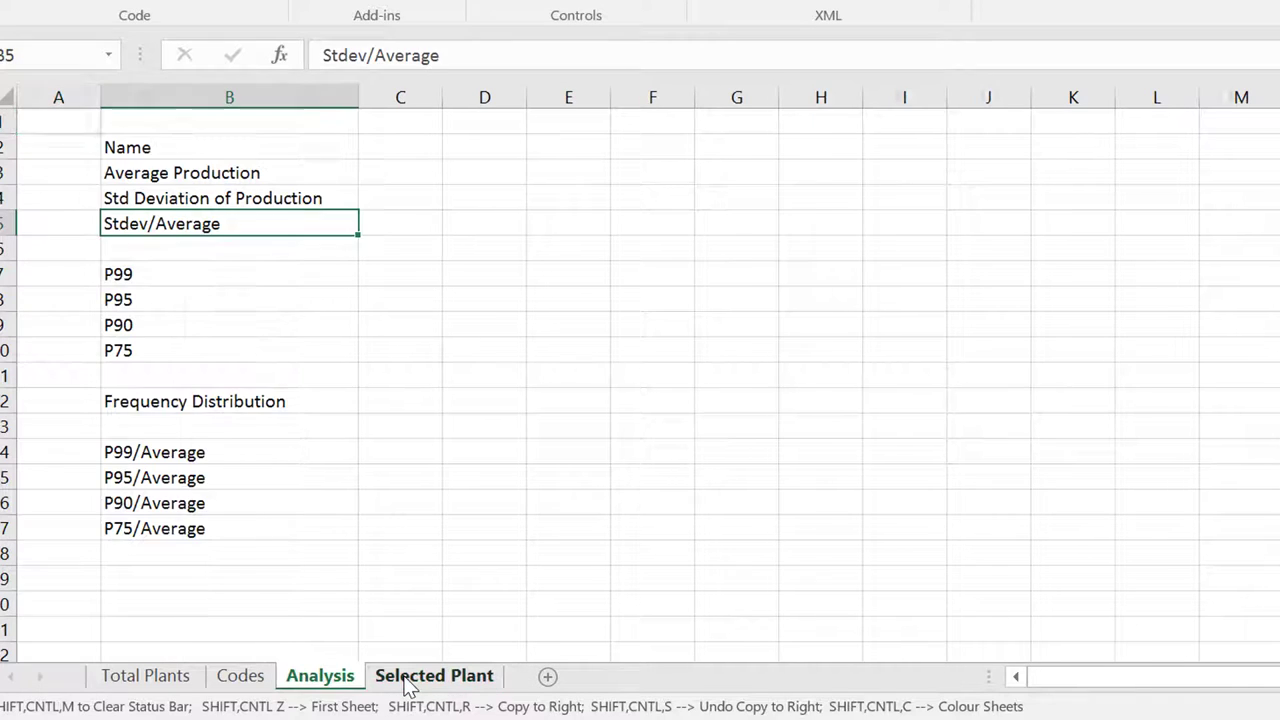
pyautogui.hotkey('ctrl', 'pagedown')
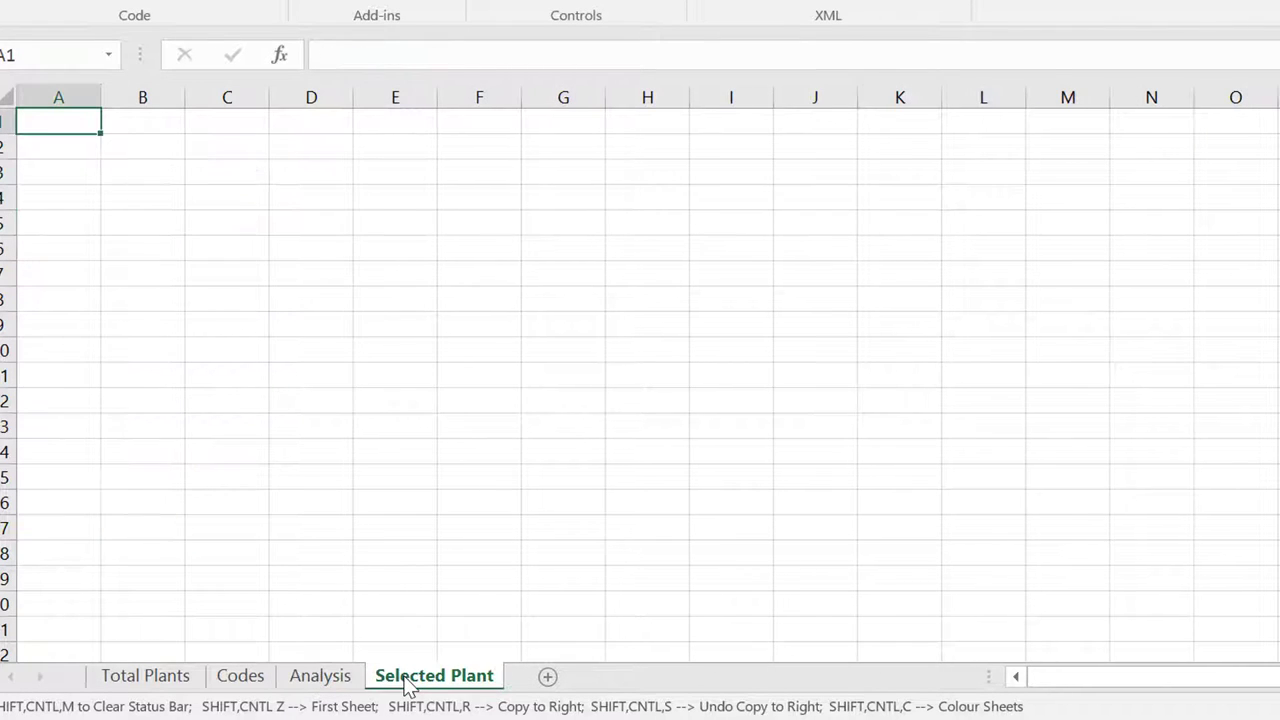
# In C2 of the Selected Plant sheet, link to the first date with the formula ='Total Plants'!G1
pyautogui.press('Down')
pyautogui.press('Down')
pyautogui.press('Right')
pyautogui.press('Right')
pyautogui.press('Right')
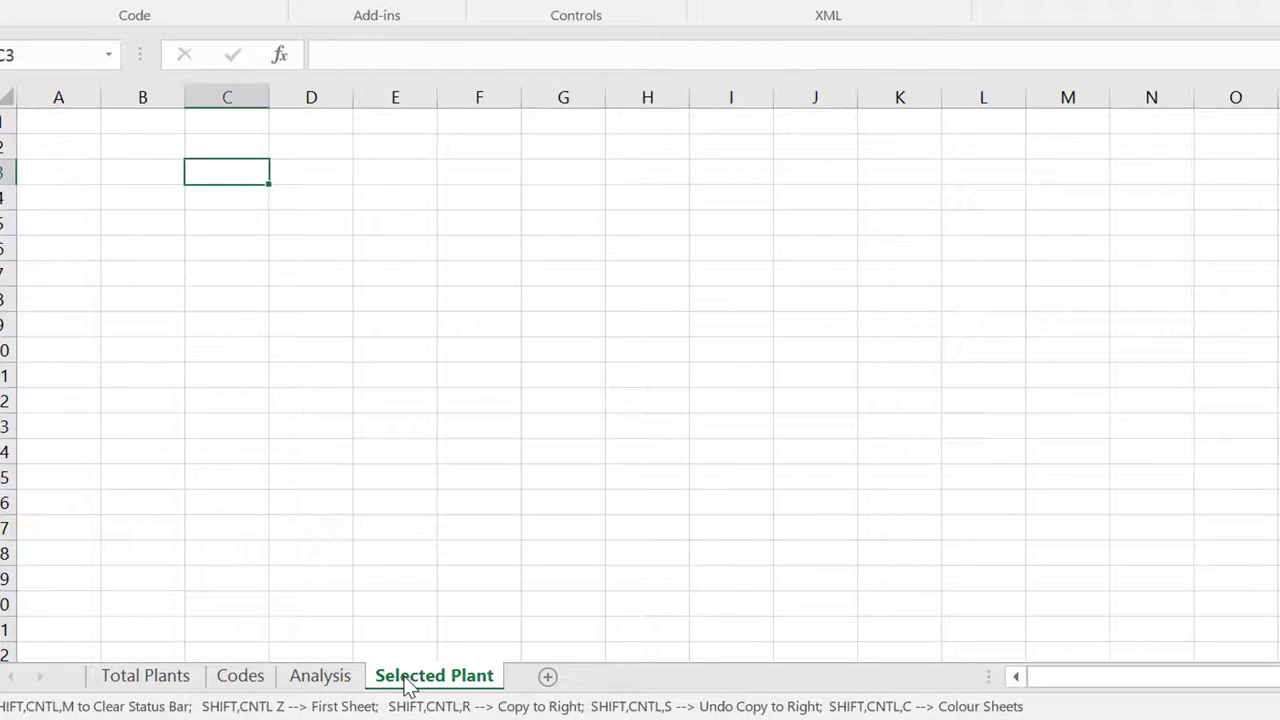
pyautogui.press('Up')
pyautogui.press('Left')
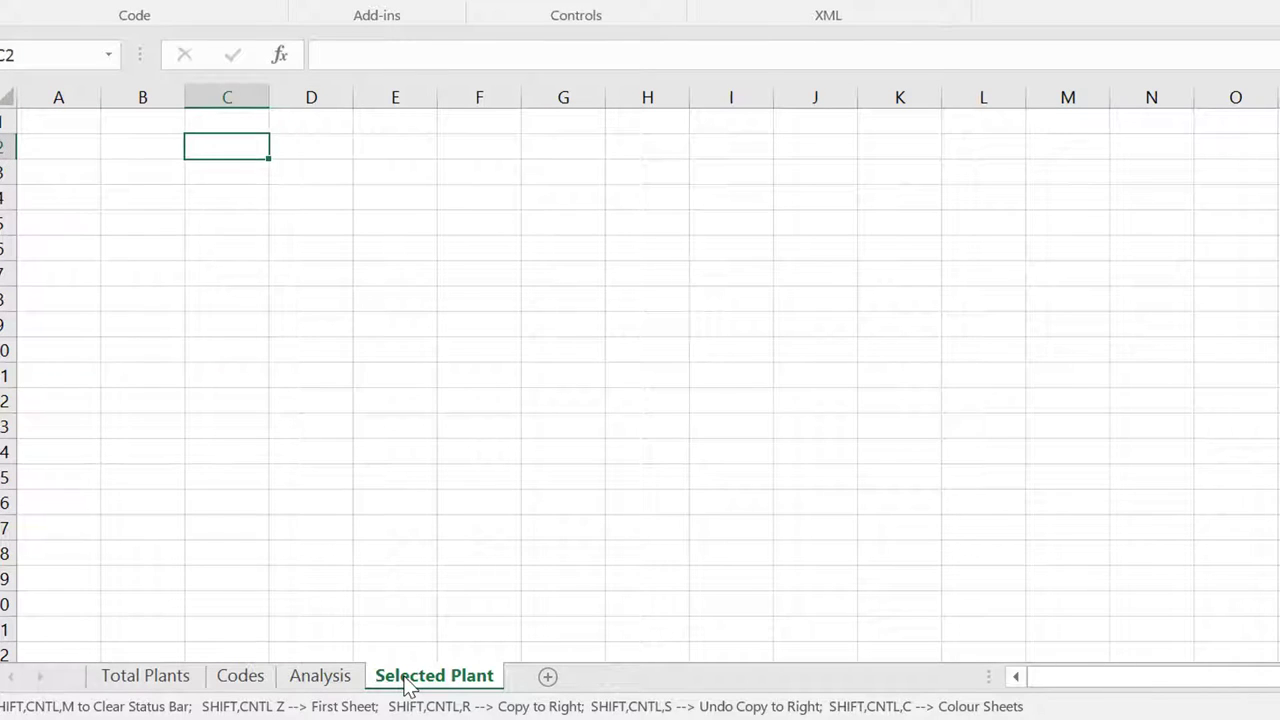
pyautogui.write('=')
pyautogui.hotkey('ctrl', 'pageup')
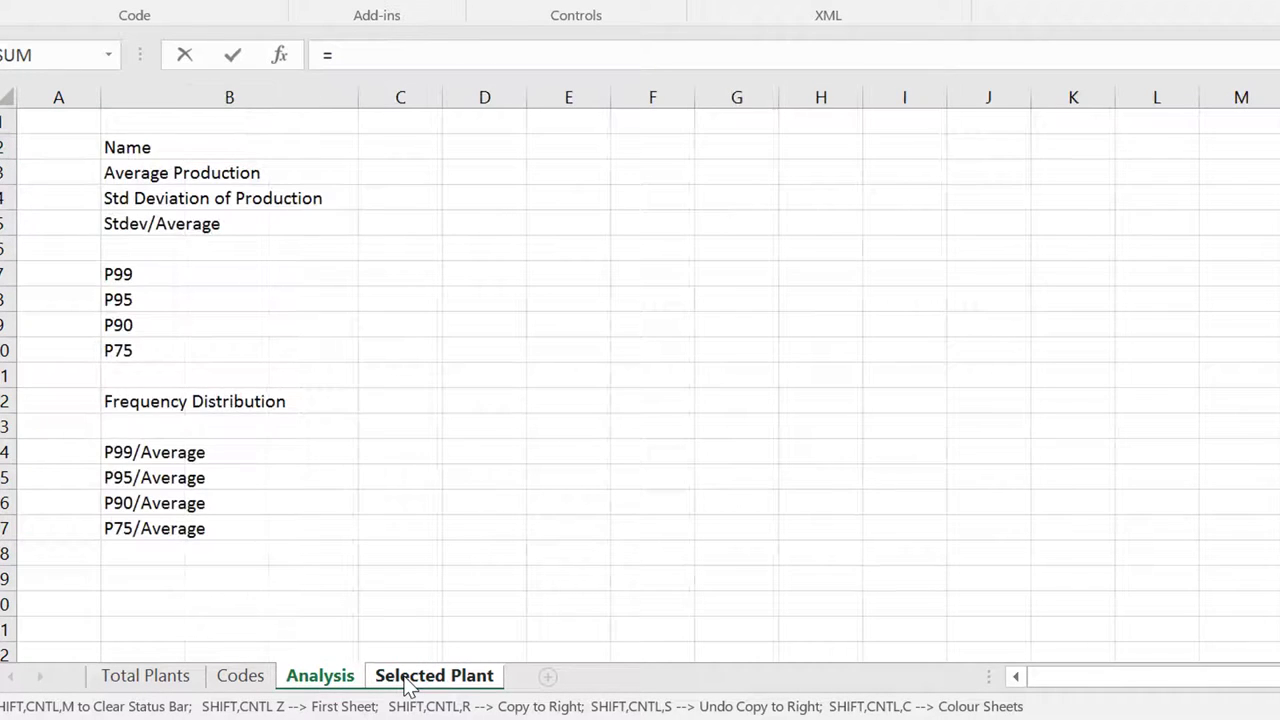
pyautogui.hotkey('ctrl', 'pageup')
pyautogui.hotkey('ctrl', 'pageup')
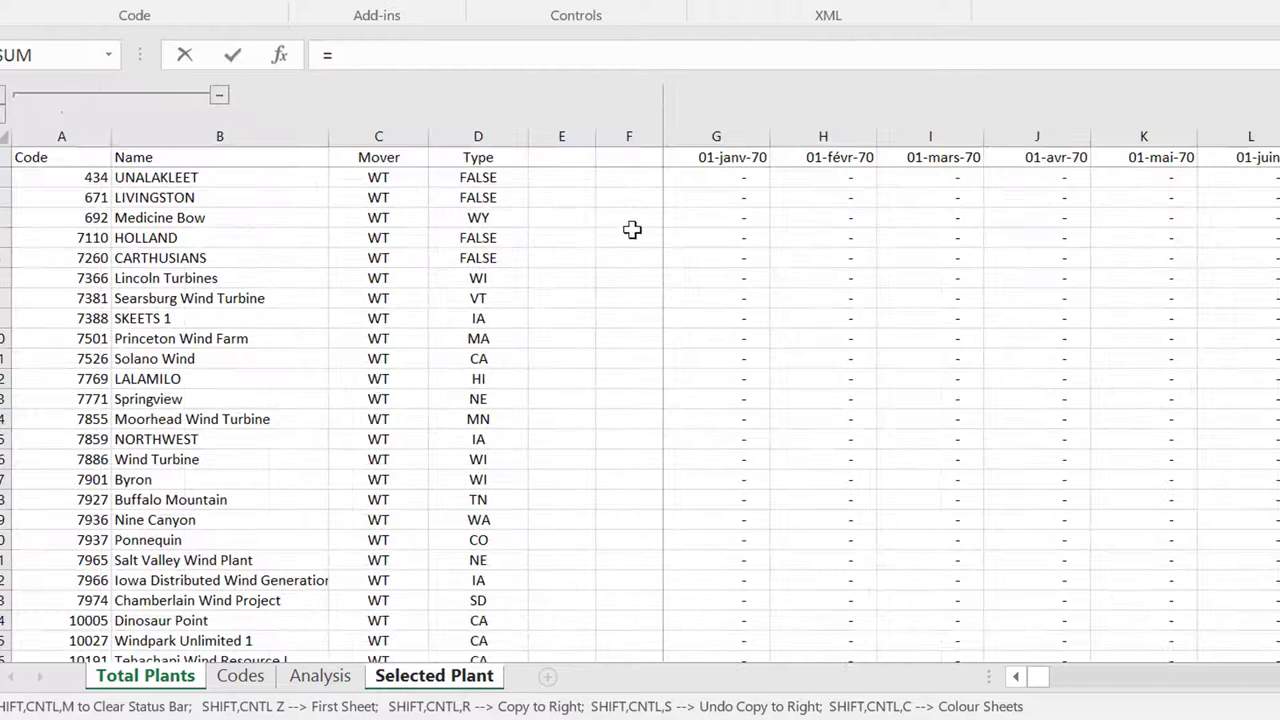
pyautogui.click(713, 157)
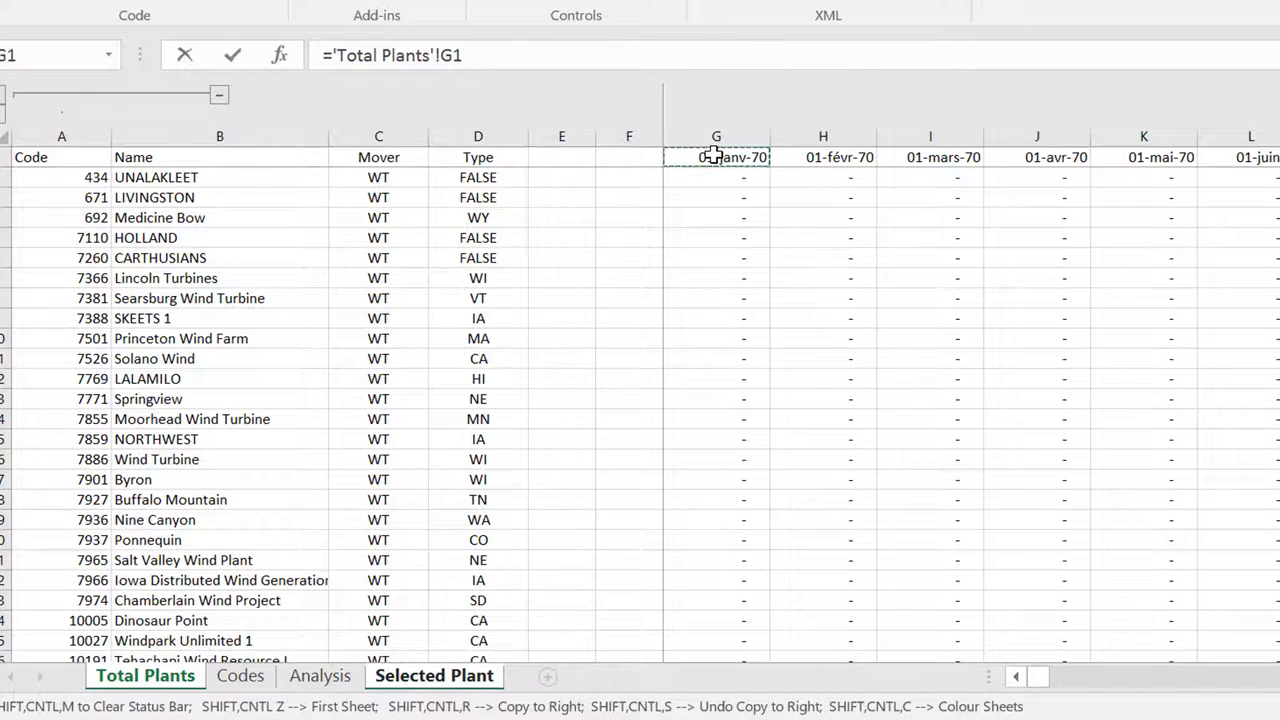
pyautogui.press('Return')
pyautogui.press('Up')
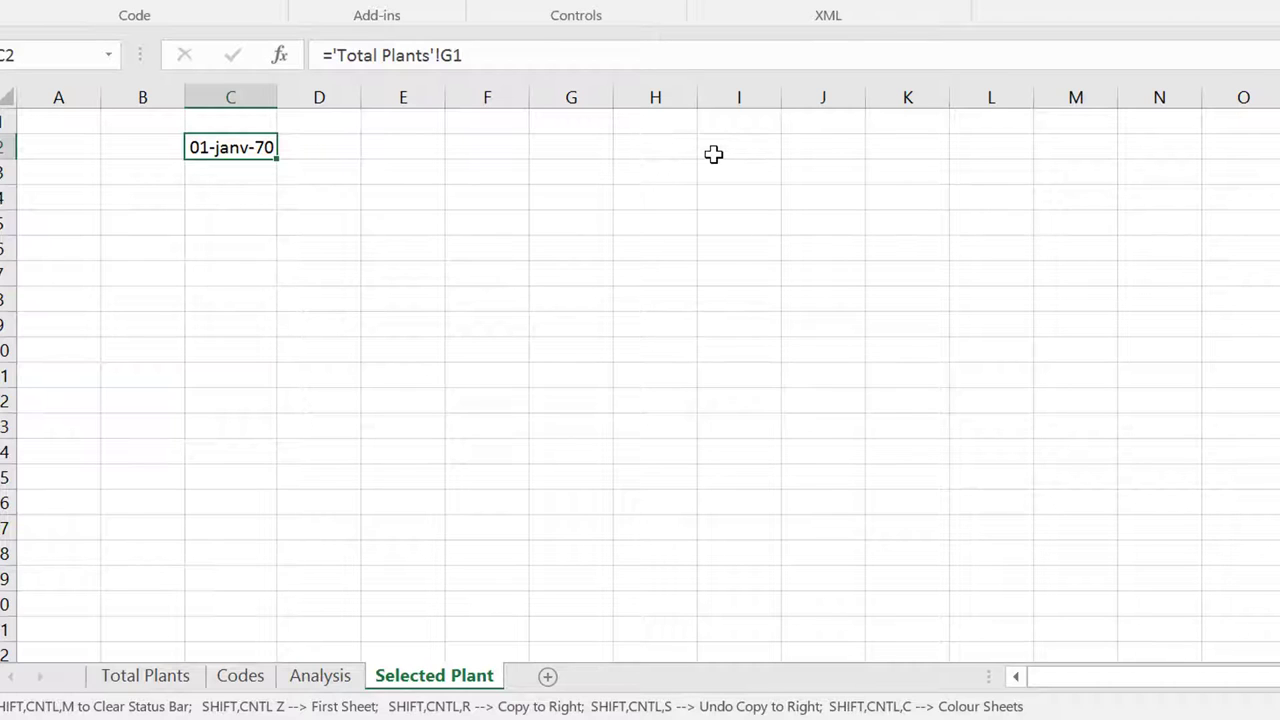
pyautogui.press('Down')
pyautogui.press('Left')
pyautogui.press('Left')
pyautogui.press('Right')
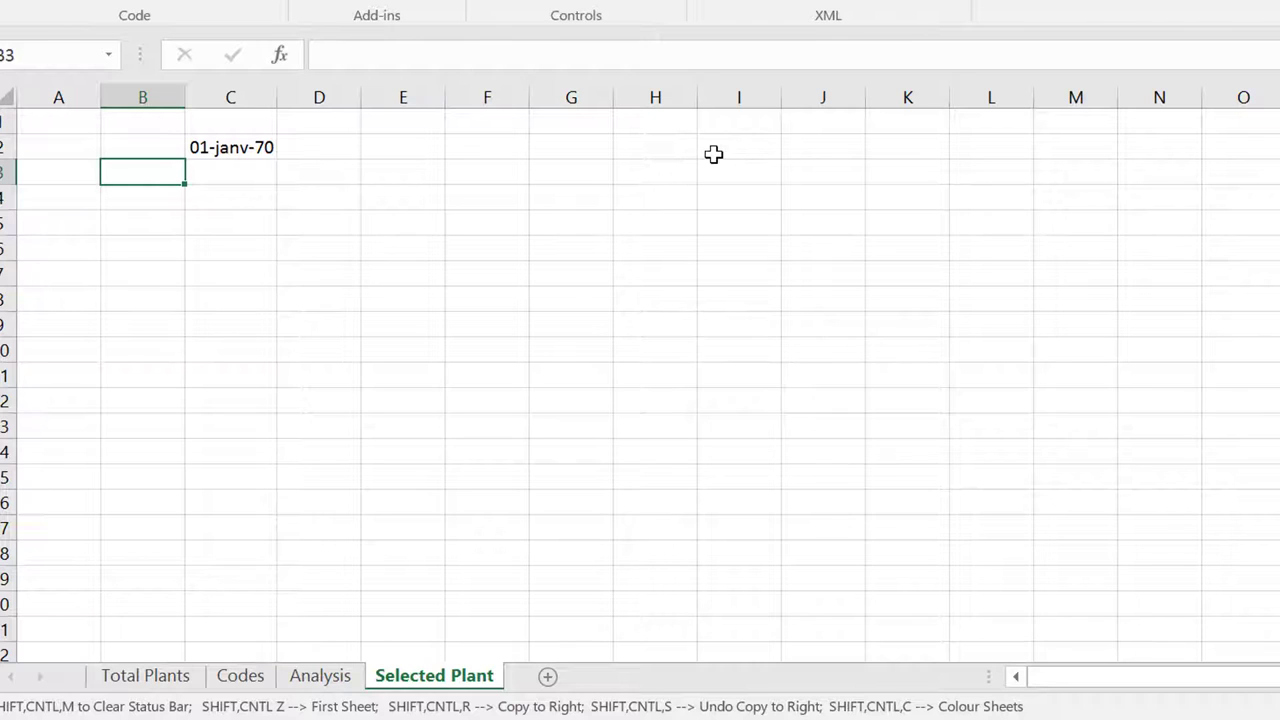
pyautogui.press('Down')
pyautogui.press('Right')
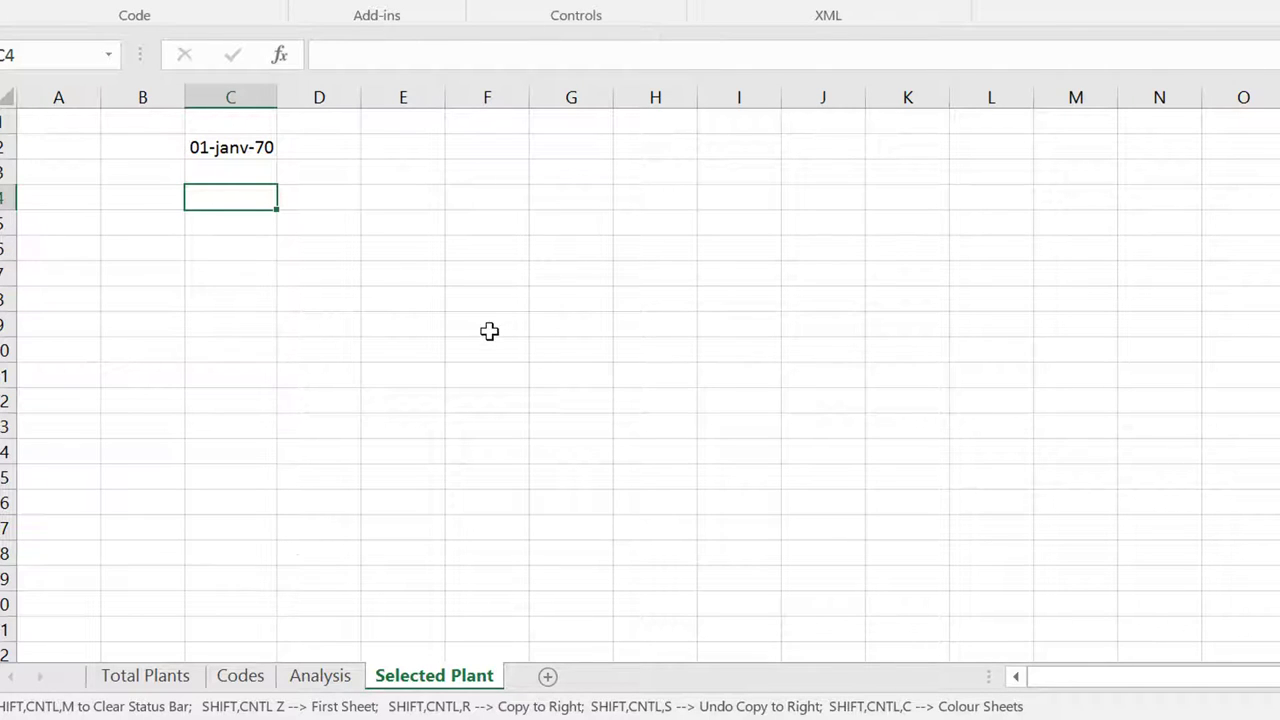
# On the Codes sheet, choose Klondike Windpower III in the plant selector
pyautogui.click(314, 688)
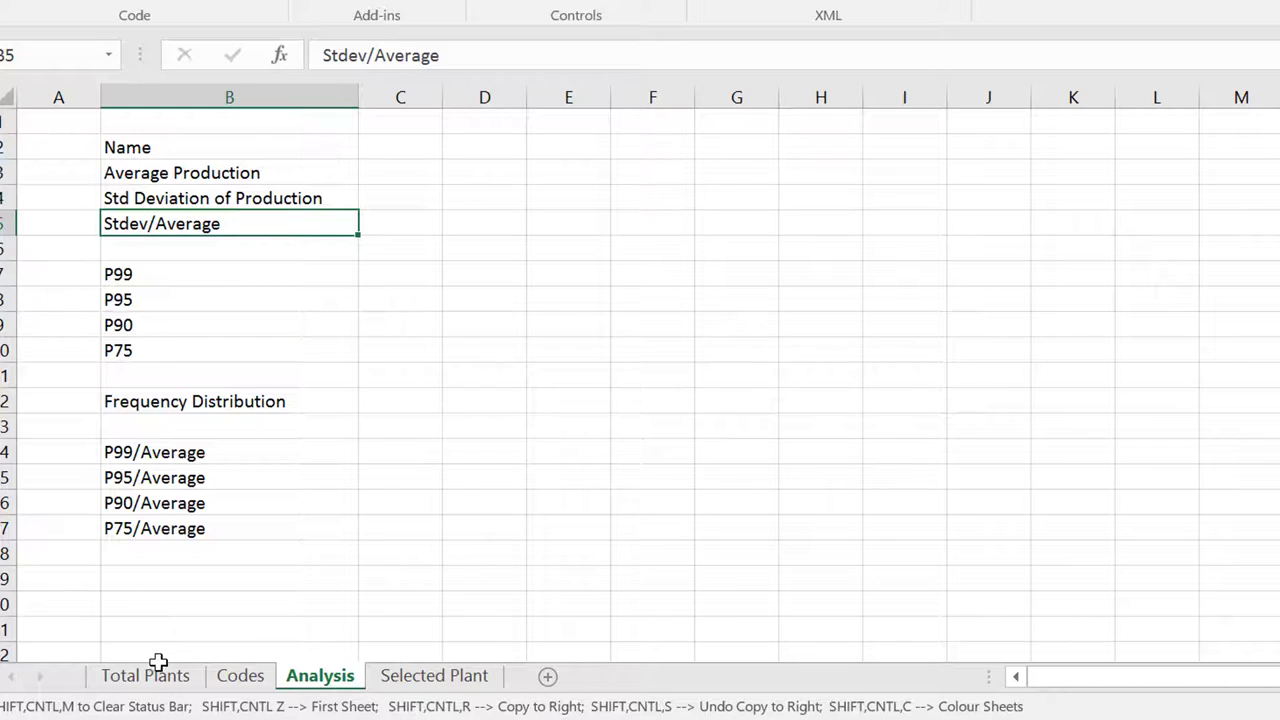
pyautogui.click(228, 681)
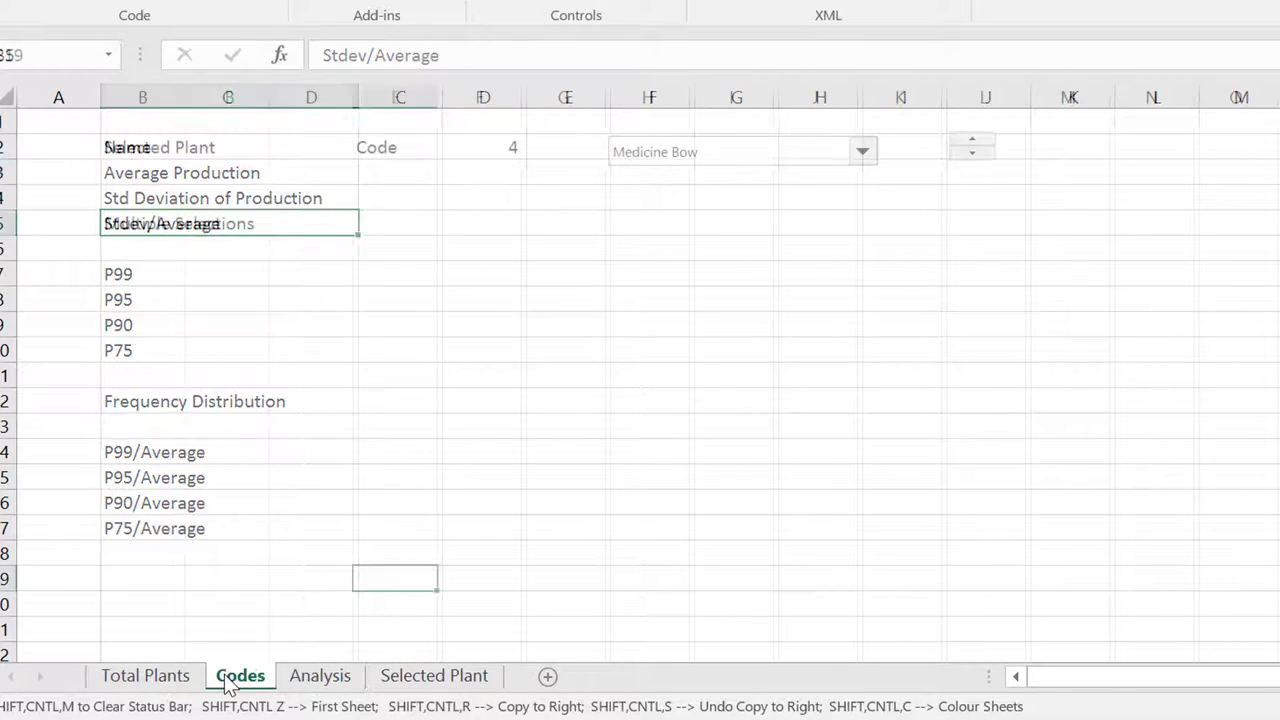
pyautogui.click(810, 153)
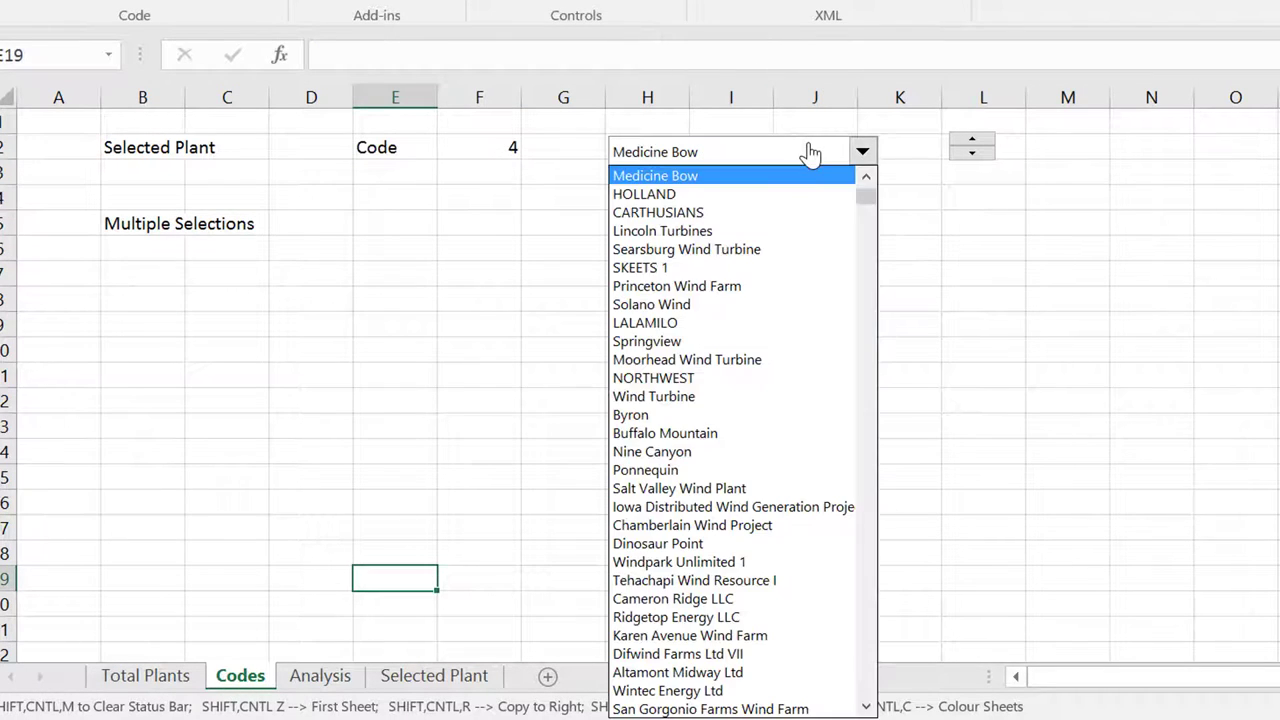
pyautogui.moveTo(872, 205); pyautogui.dragTo(870, 350)
pyautogui.click(743, 400)
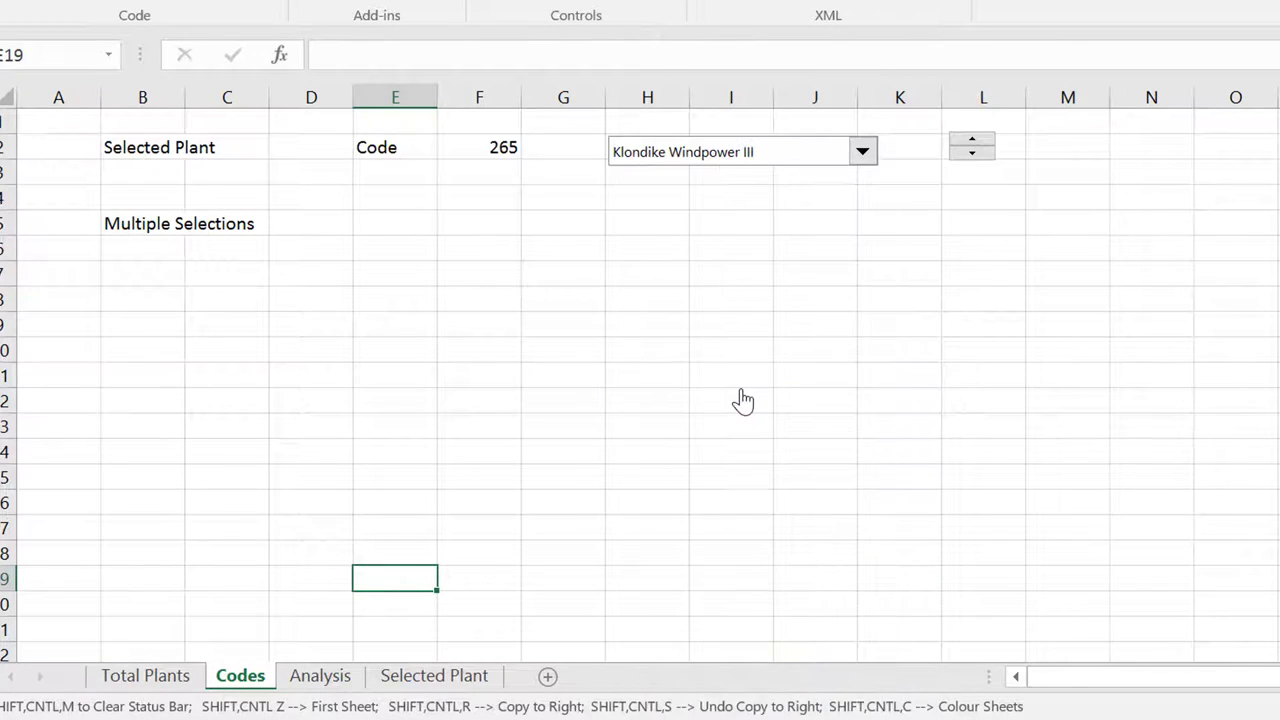
# Choose Eastridge Wind Project in the plant selector on the Codes sheet, followed by Streator Cayuga Ridge South
pyautogui.click(862, 155)
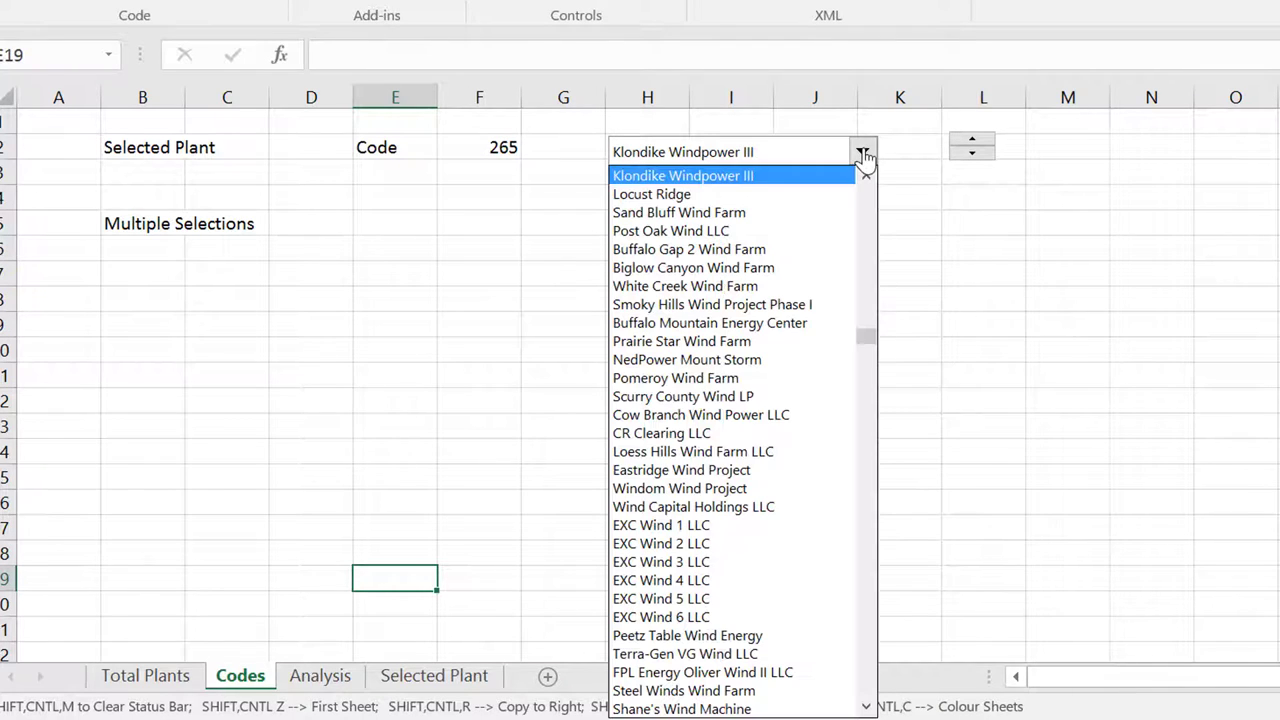
pyautogui.click(722, 471)
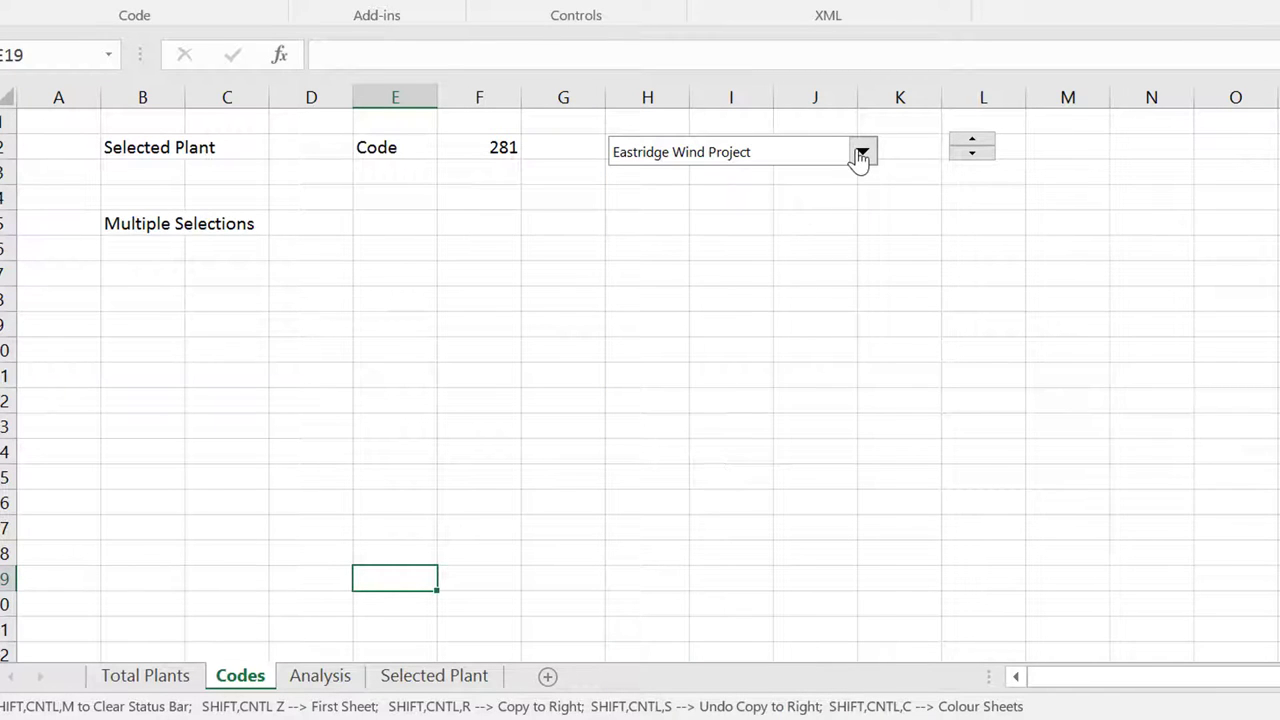
pyautogui.click(861, 153)
pyautogui.moveTo(866, 350); pyautogui.dragTo(866, 470)
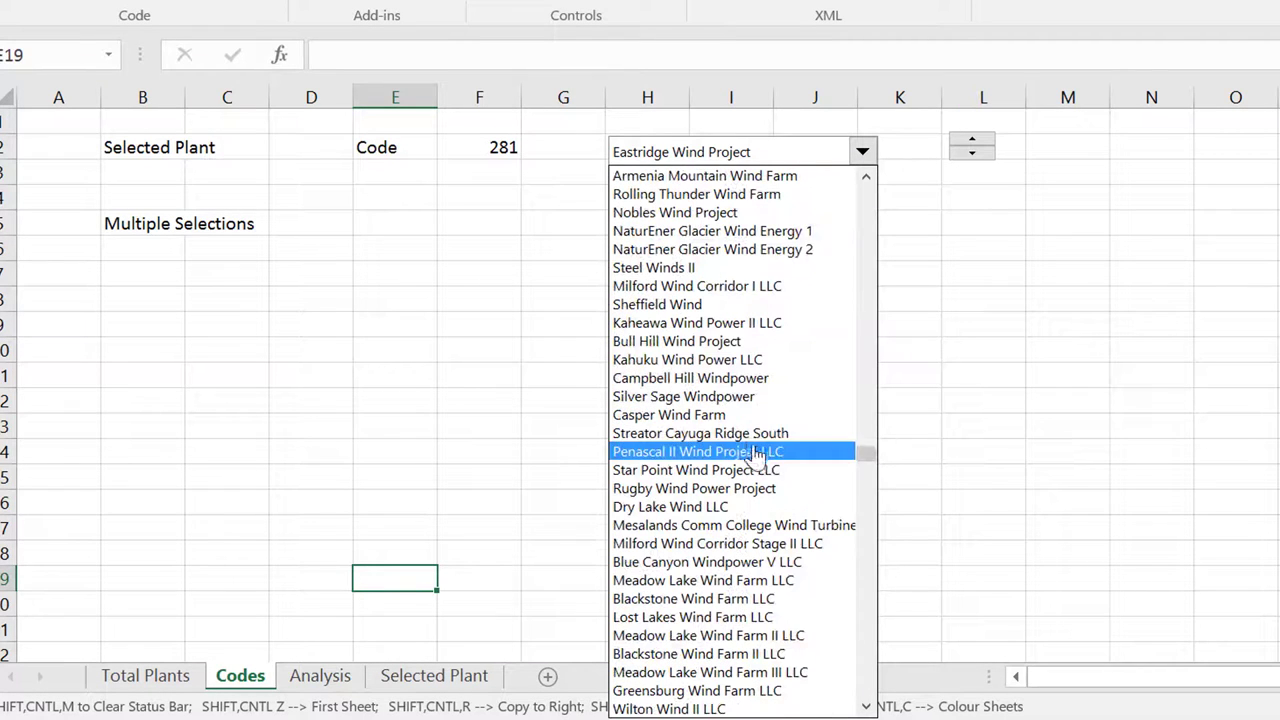
pyautogui.click(749, 438)
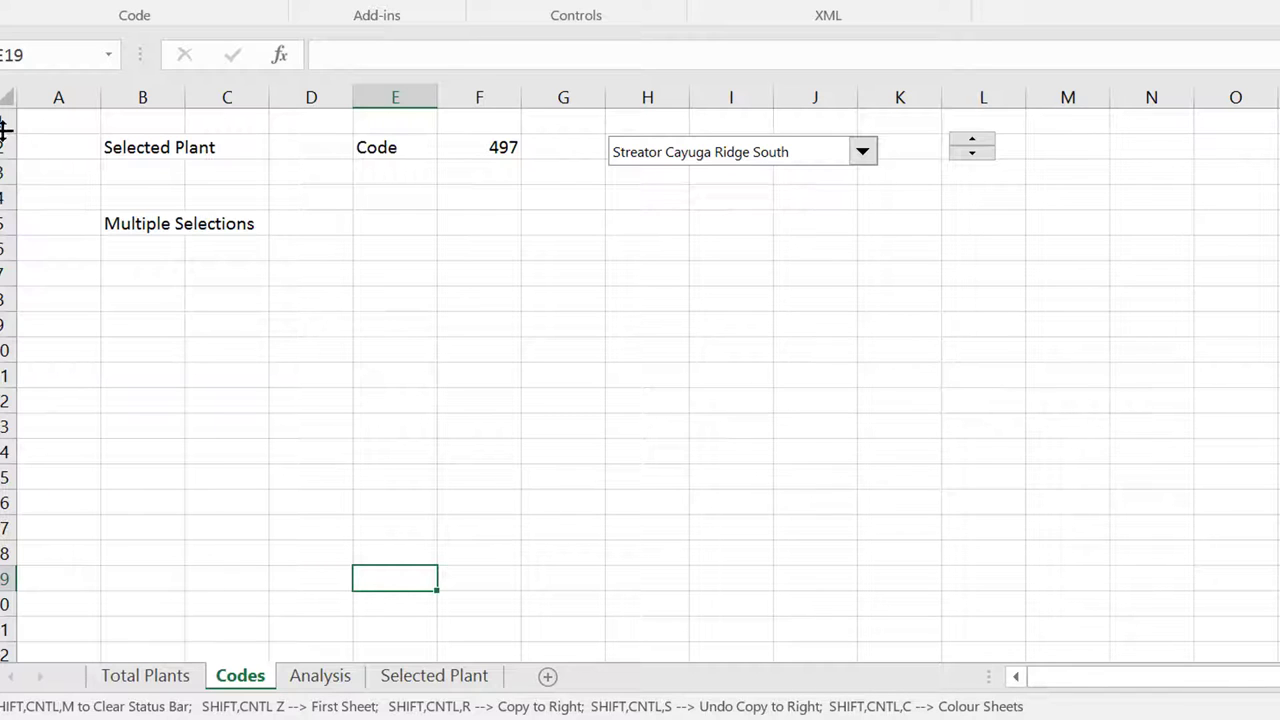
pyautogui.hotkey('alt', 'f')
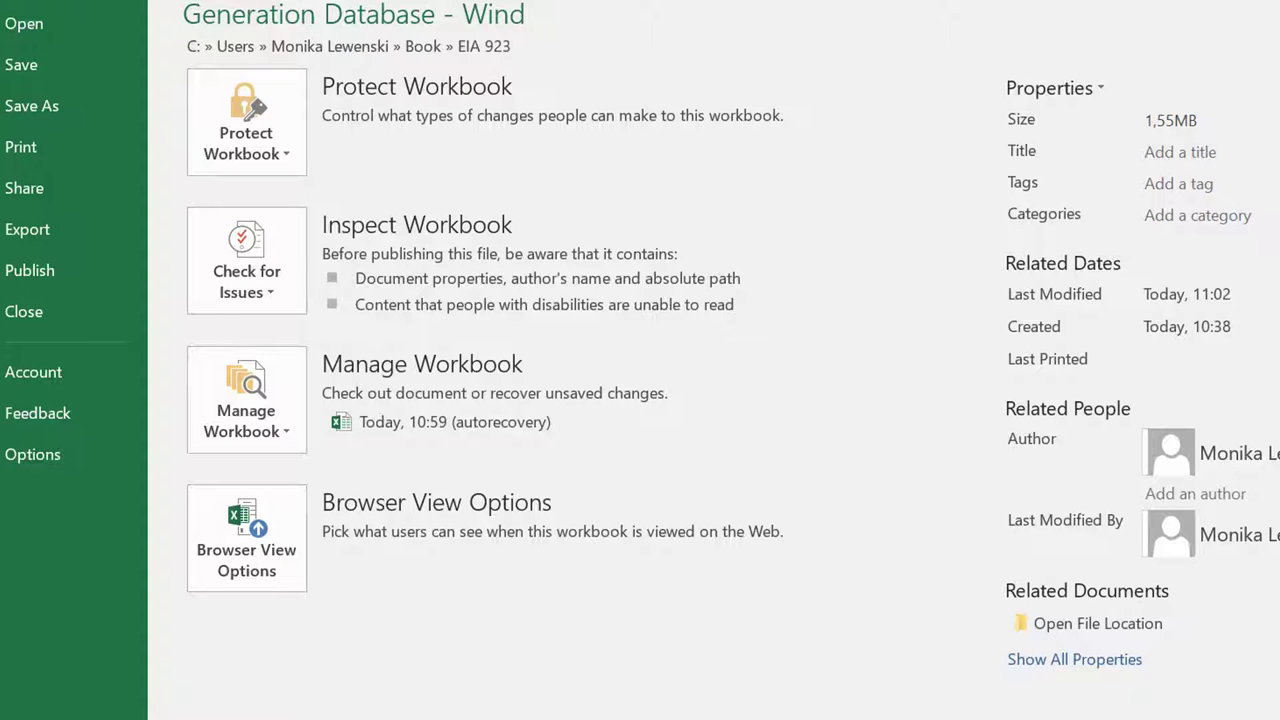
pyautogui.press('Escape')
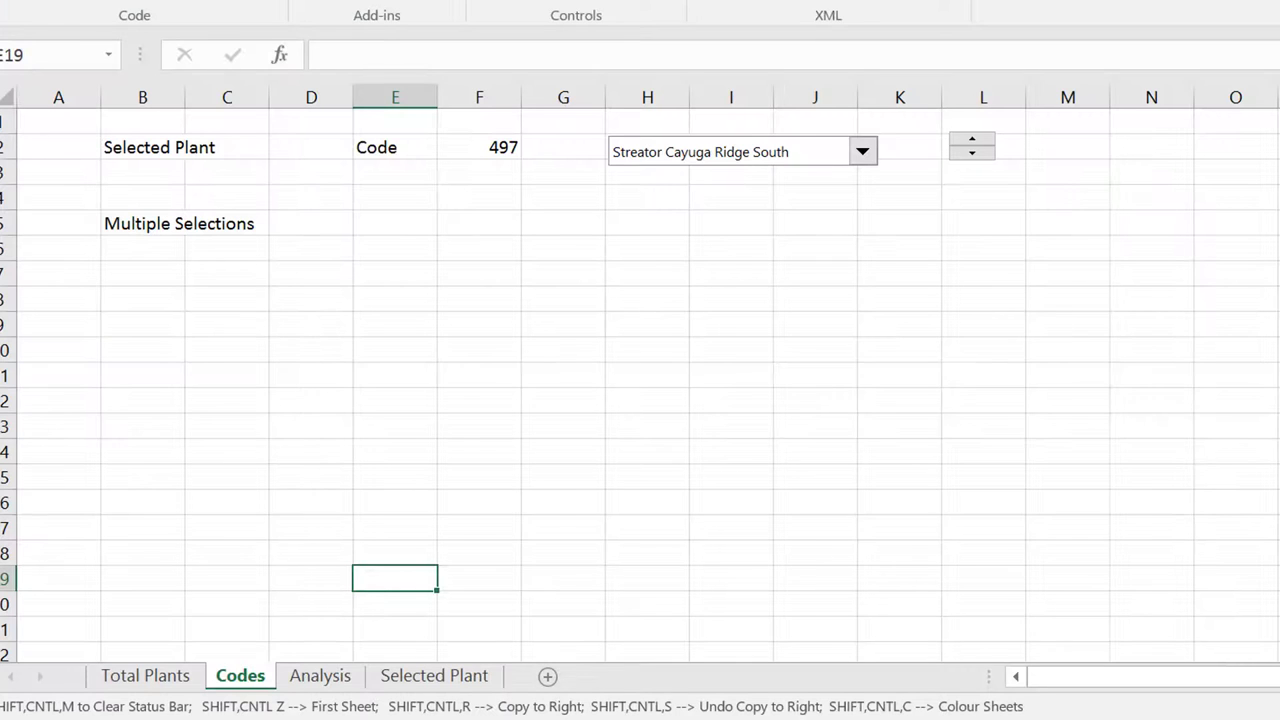
pyautogui.click(416, 330)
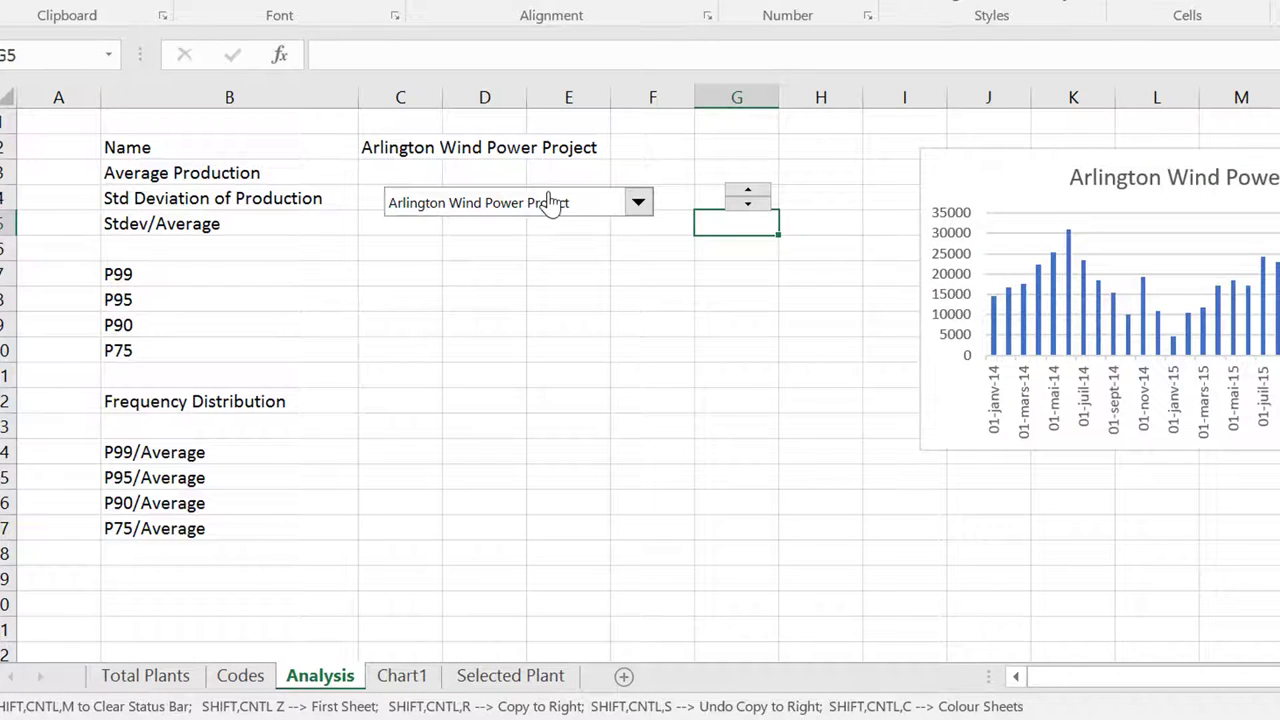
# Step through the plants one by one on the Analysis sheet as far as Osceola Windpower II, comparing their production charts
pyautogui.click(757, 202)
pyautogui.click(757, 202)
pyautogui.click(757, 202)
pyautogui.click(757, 200)
pyautogui.click(757, 200)
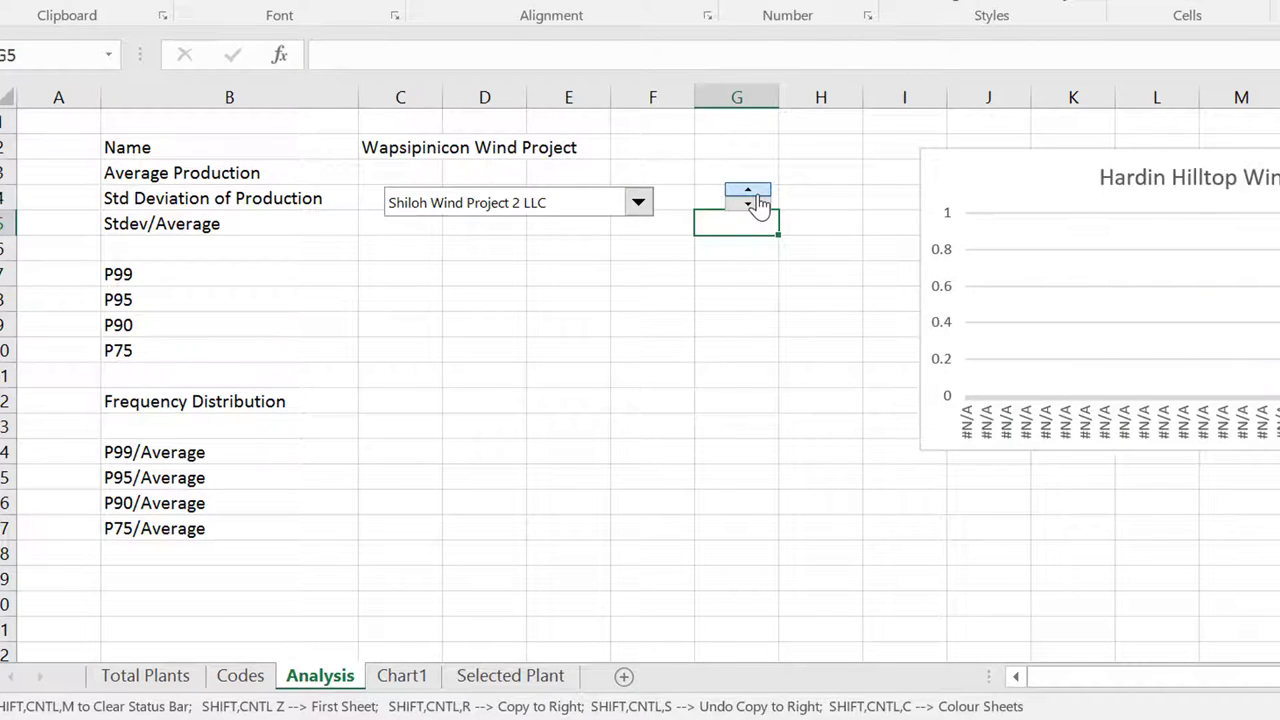
pyautogui.click(757, 202)
pyautogui.click(757, 202)
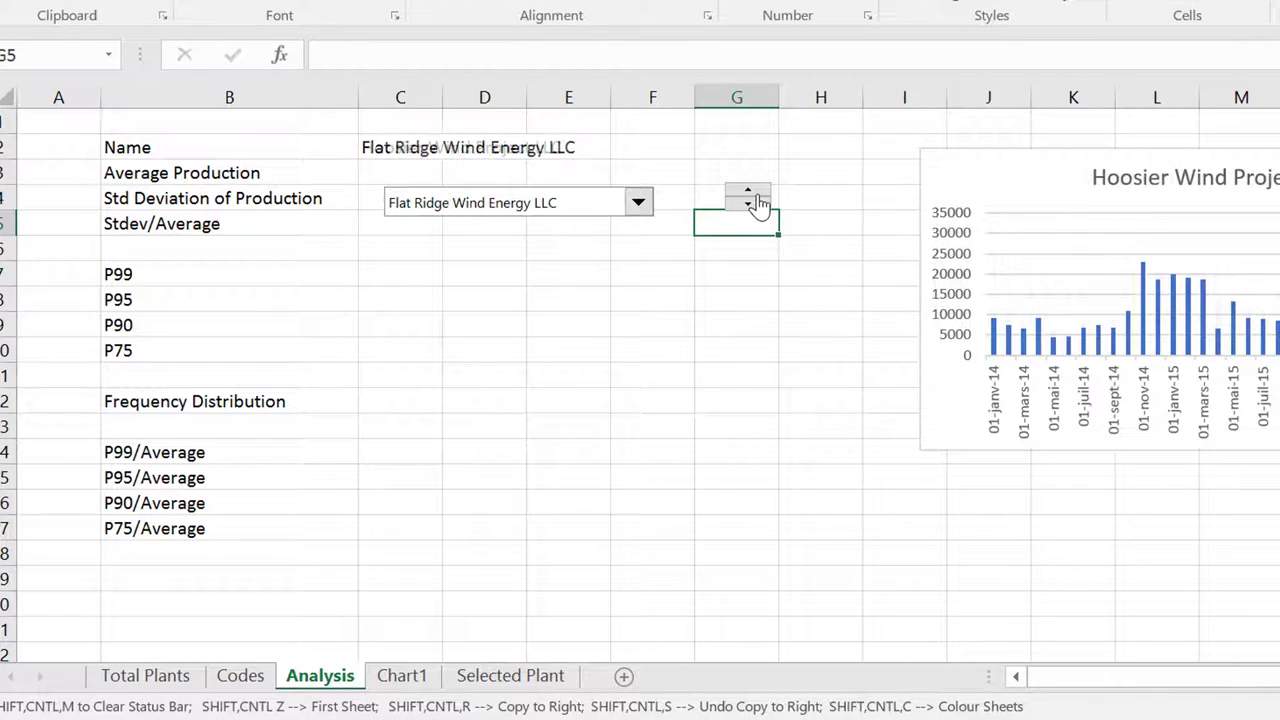
pyautogui.click(757, 202)
pyautogui.click(757, 202)
pyautogui.click(757, 202)
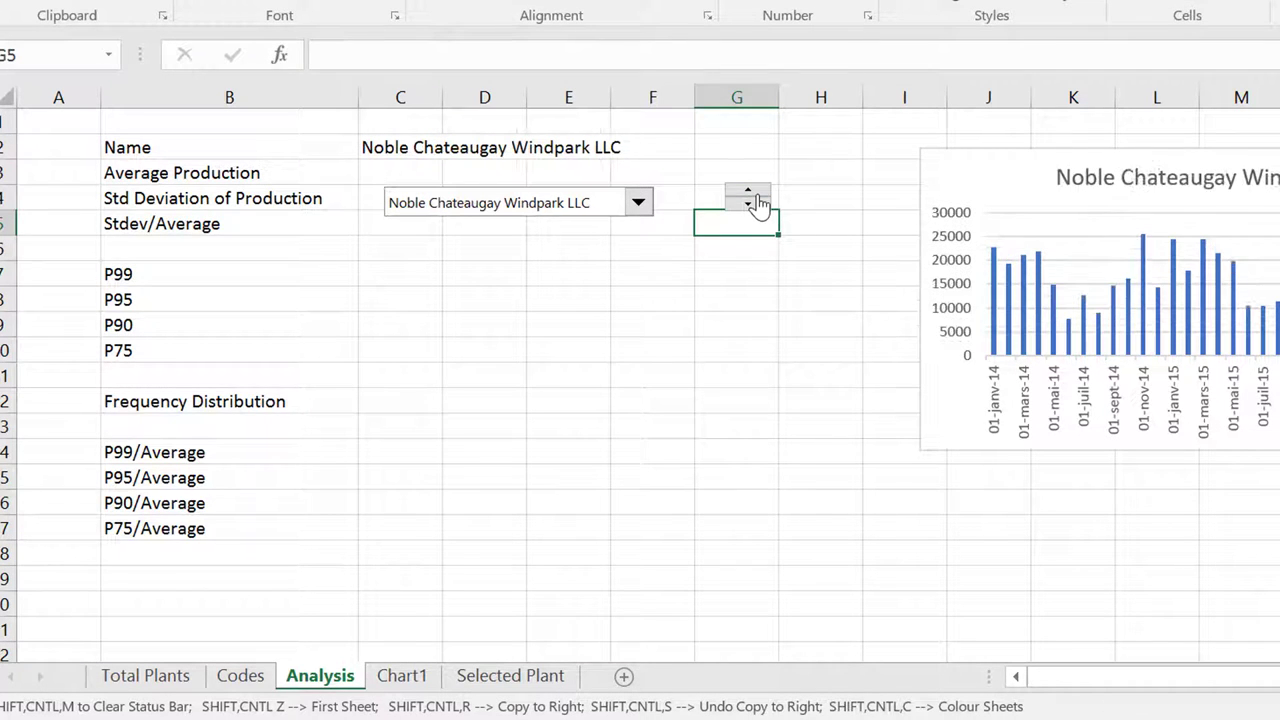
pyautogui.click(757, 202)
pyautogui.click(757, 202)
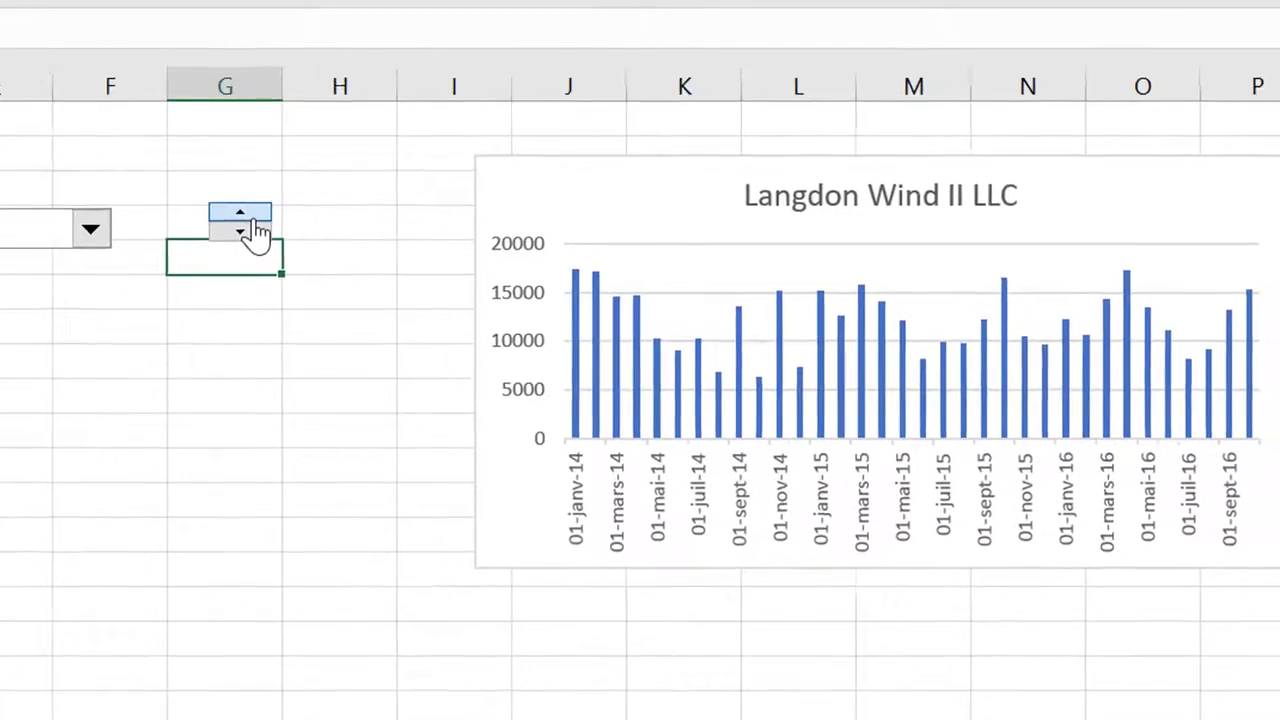
pyautogui.click(254, 220)
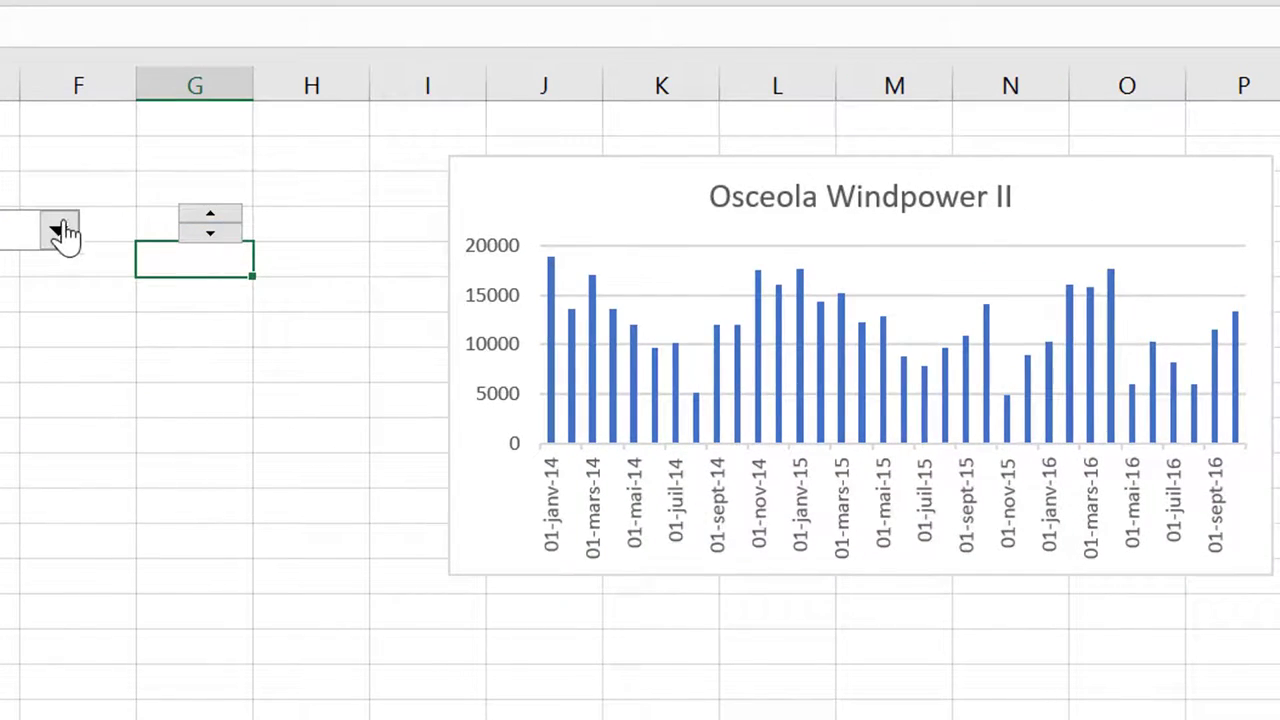
# Switch the plant charted on the Analysis sheet to Princeton Wind Farm, near the beginning of the plant list
pyautogui.click(60, 230)
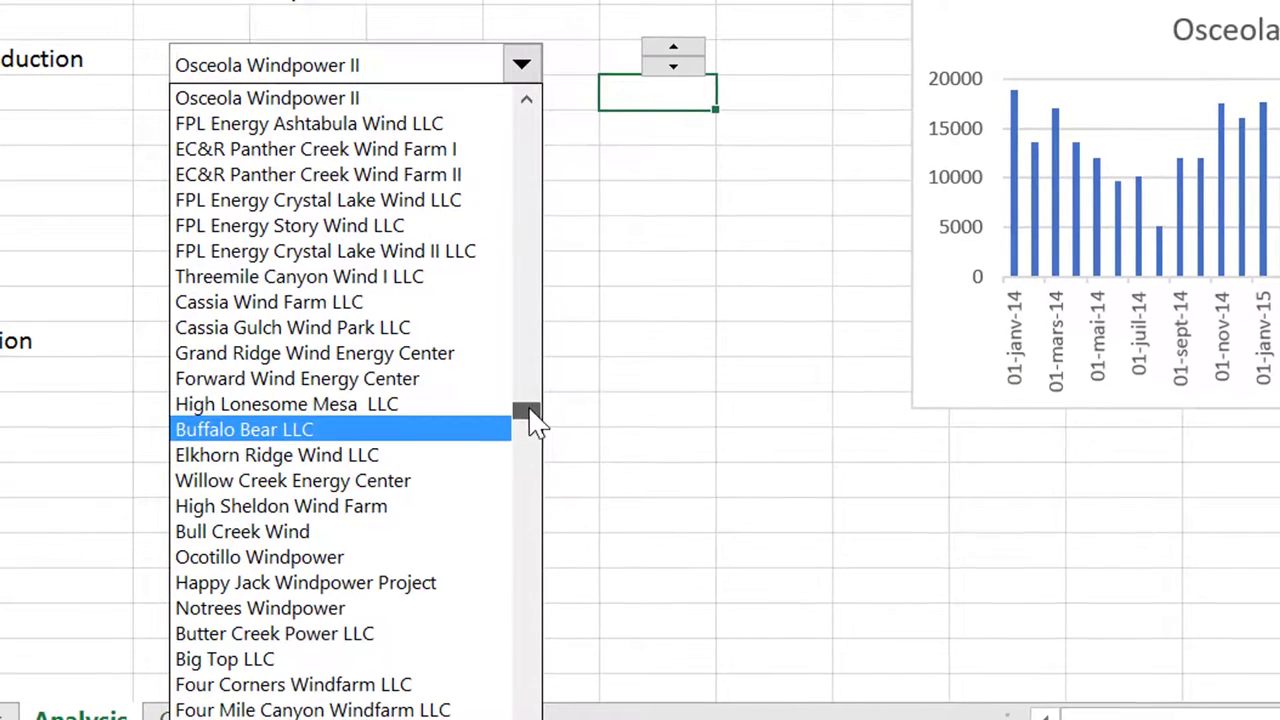
pyautogui.moveTo(535, 423); pyautogui.dragTo(509, 109)
pyautogui.click(413, 110)
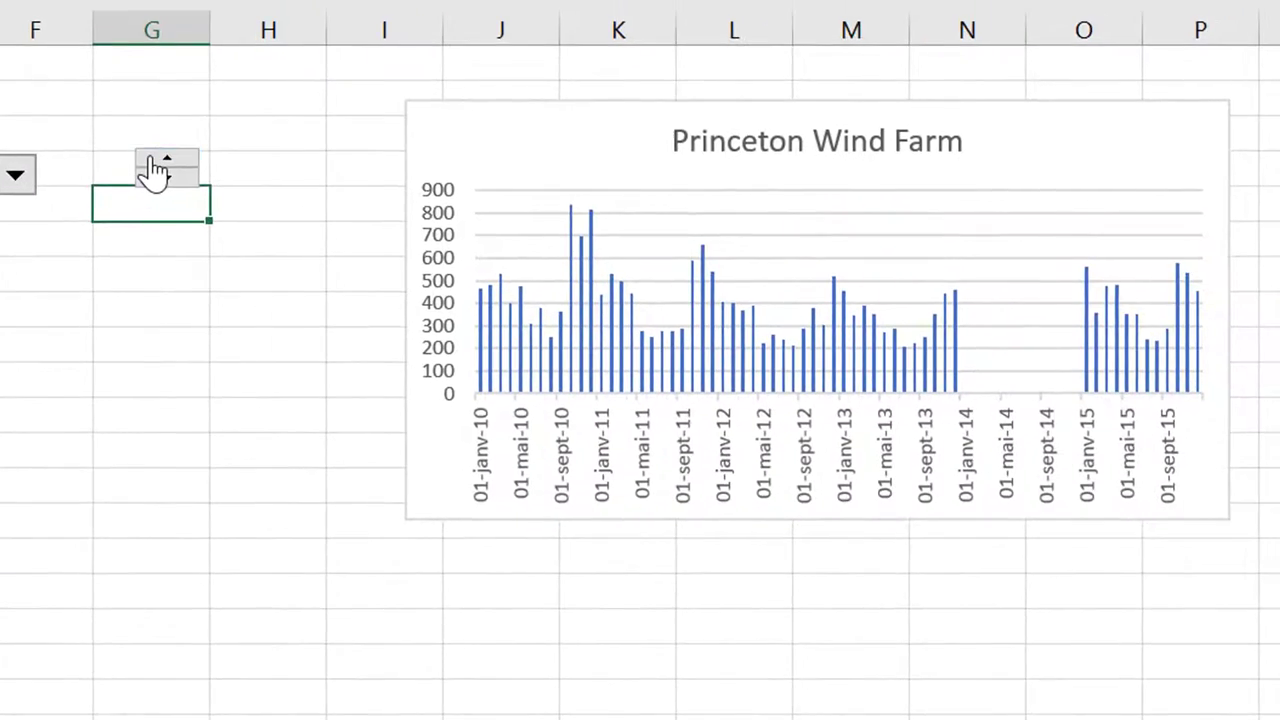
pyautogui.click(650, 52)
# Step the selected plant from Princeton Wind Farm one by one to Chamberlain Wind Project, checking each production chart
pyautogui.click(155, 173)
pyautogui.click(155, 173)
pyautogui.click(155, 173)
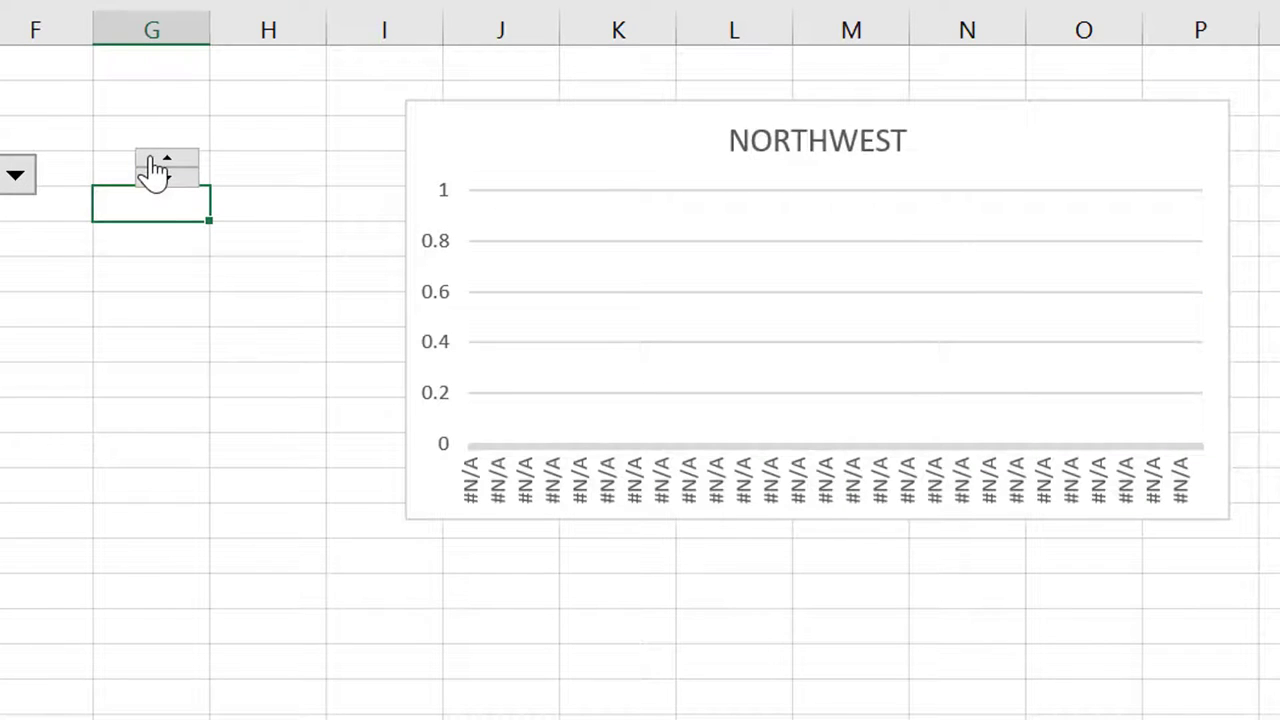
pyautogui.click(155, 173)
pyautogui.click(155, 173)
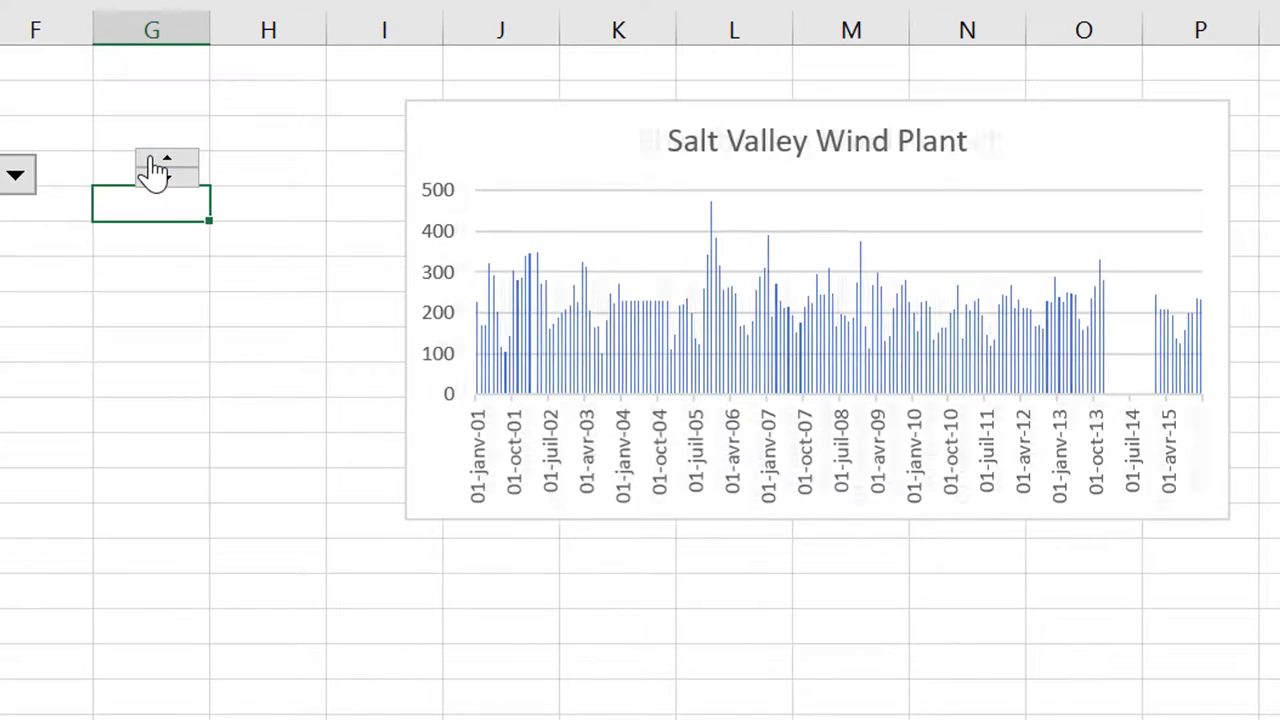
pyautogui.click(155, 173)
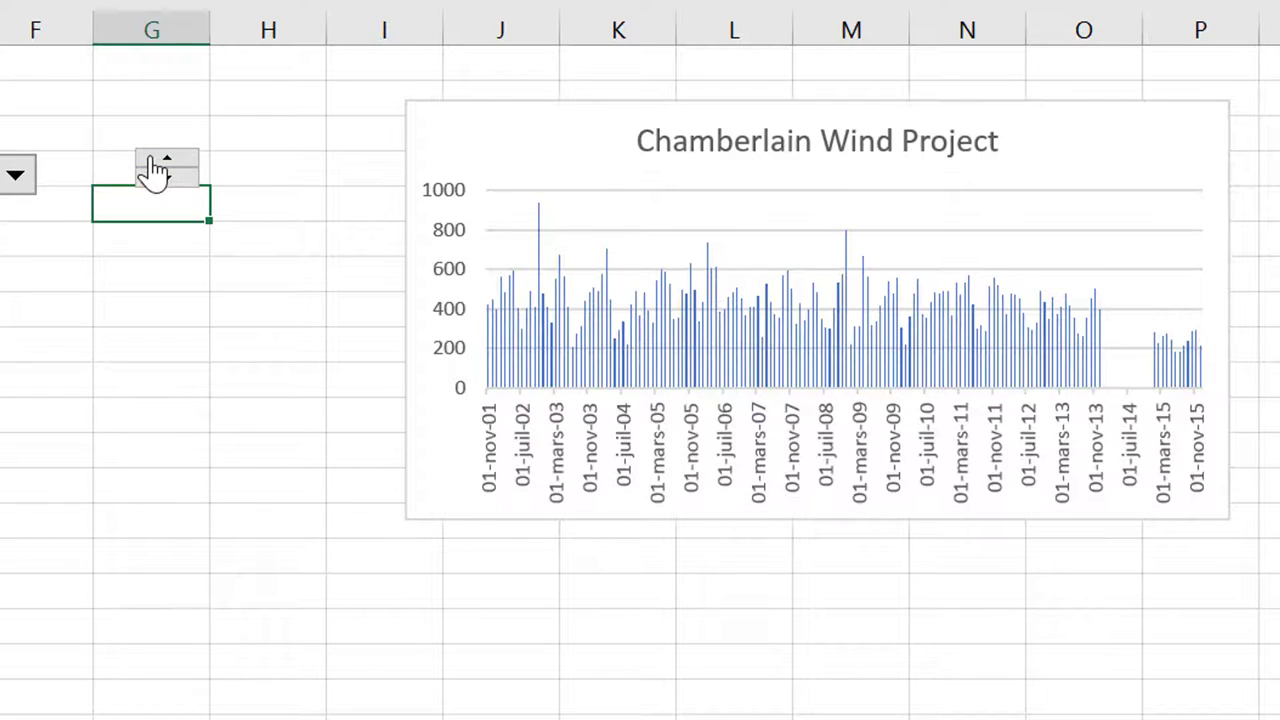
pyautogui.click(155, 173)
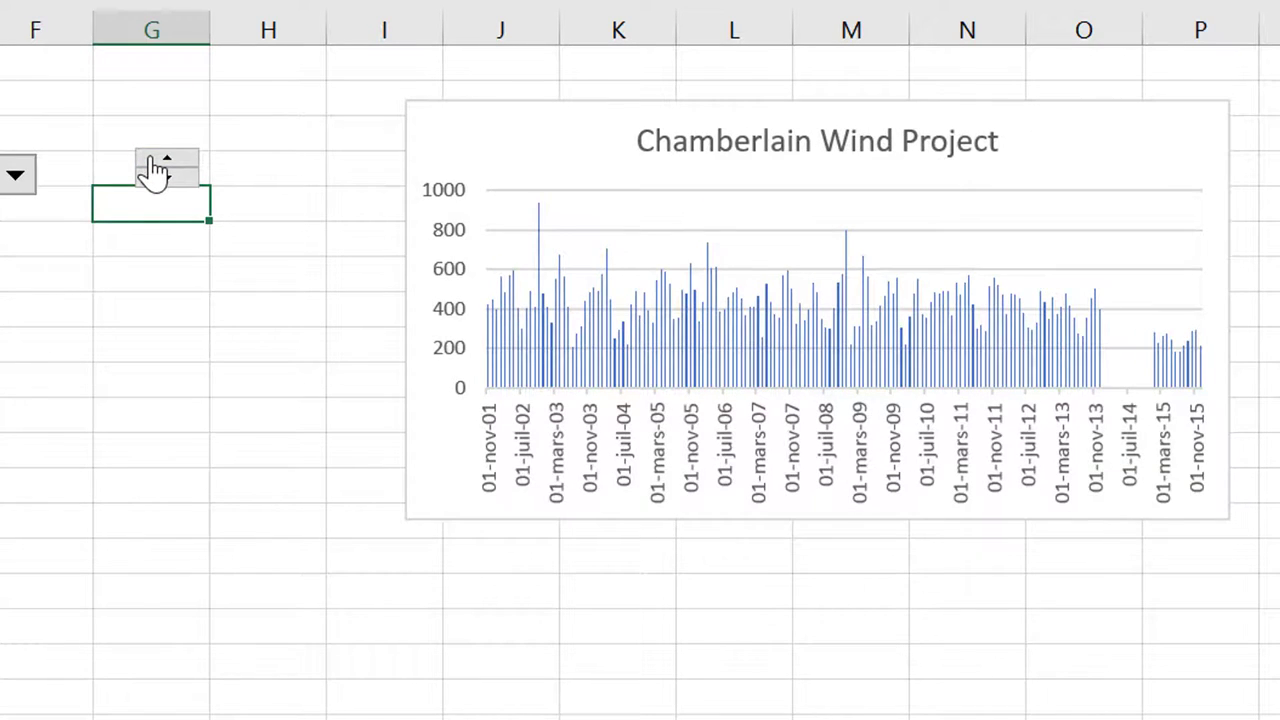